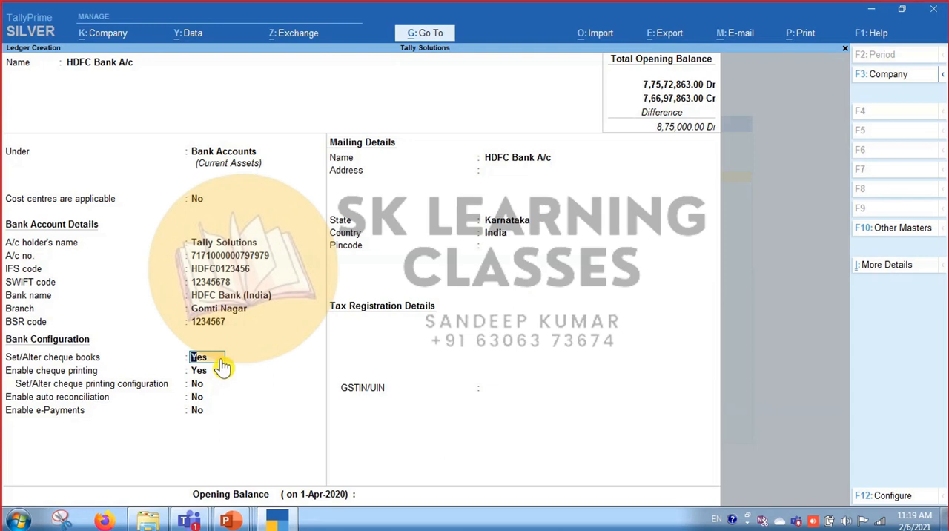
Choose to set the HDFC Bank A/c cheque books and accept the existing Book 1 cheque range.
{"action": "type", "text": "y"}
{"action": "key", "text": "Return"}
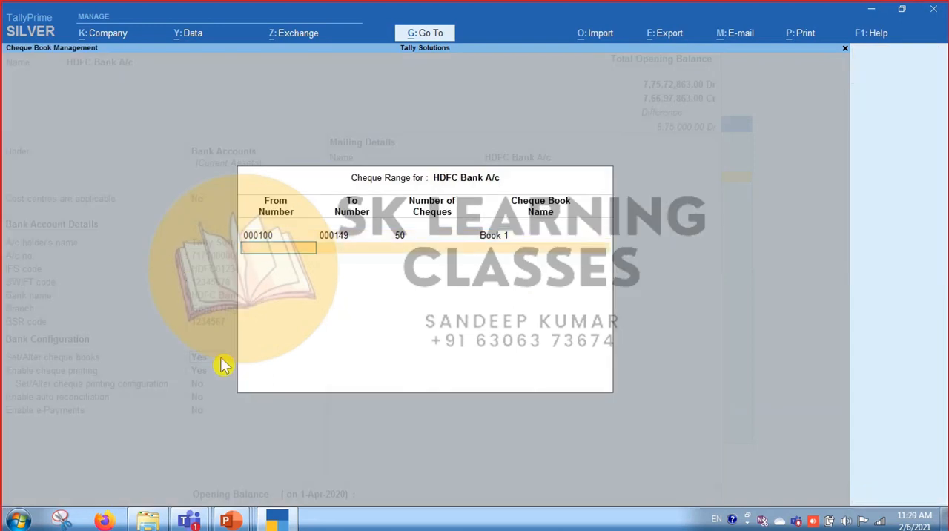
{"action": "key", "text": "Return"}
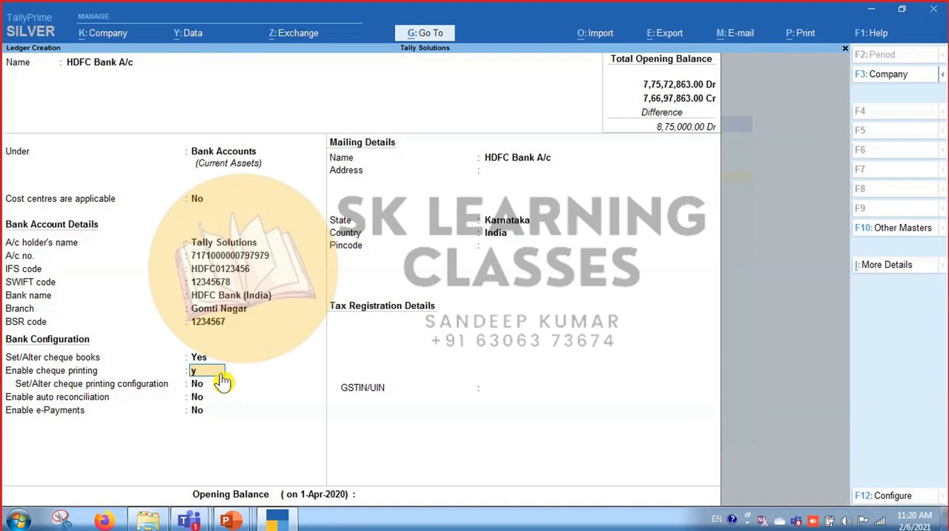
Enable cheque printing for the ledger and set the option to alter its cheque printing configuration to Yes.
{"action": "key", "text": "Return"}
{"action": "type", "text": "y"}
{"action": "key", "text": "Return"}
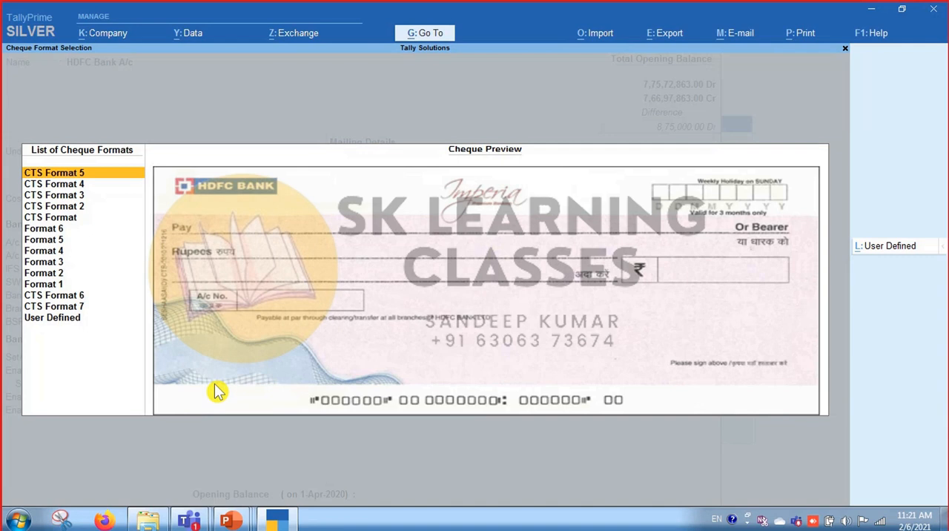
Compare the previews of the HDFC cheque formats and select Format 5.
{"action": "key", "text": "Down"}
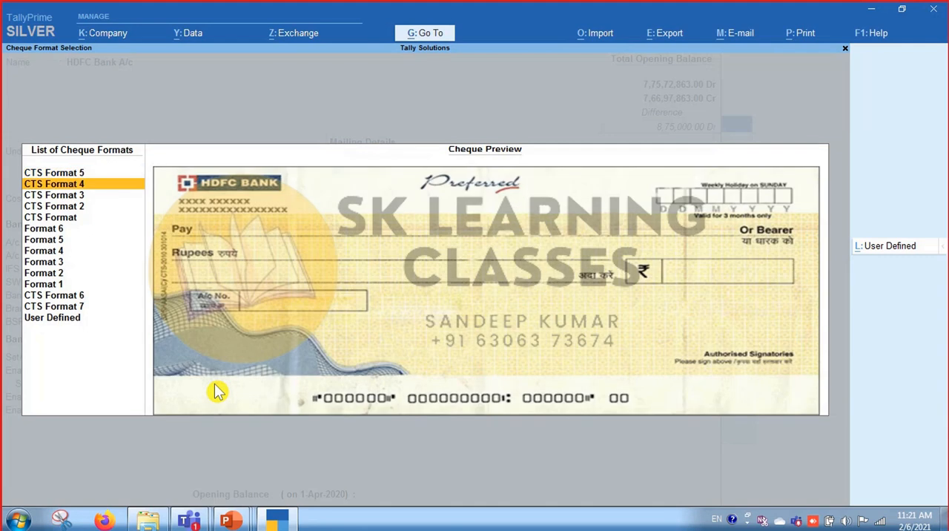
{"action": "key", "text": "Up"}
{"action": "key", "text": "Down"}
{"action": "key", "text": "Down"}
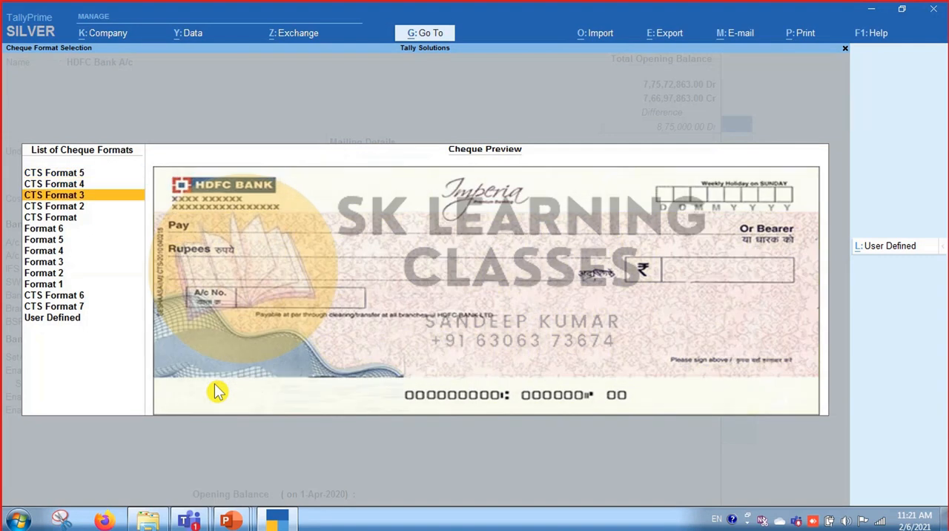
{"action": "key", "text": "Down"}
{"action": "key", "text": "Down"}
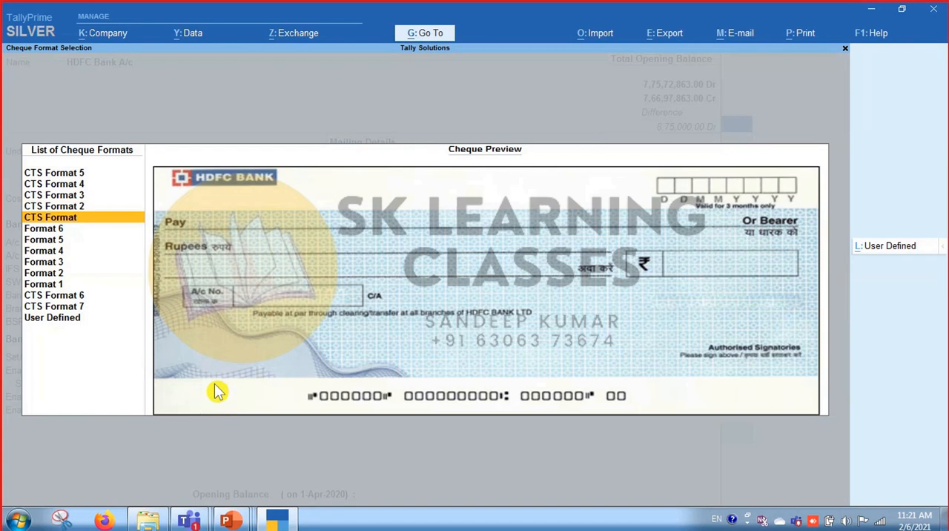
{"action": "key", "text": "Down"}
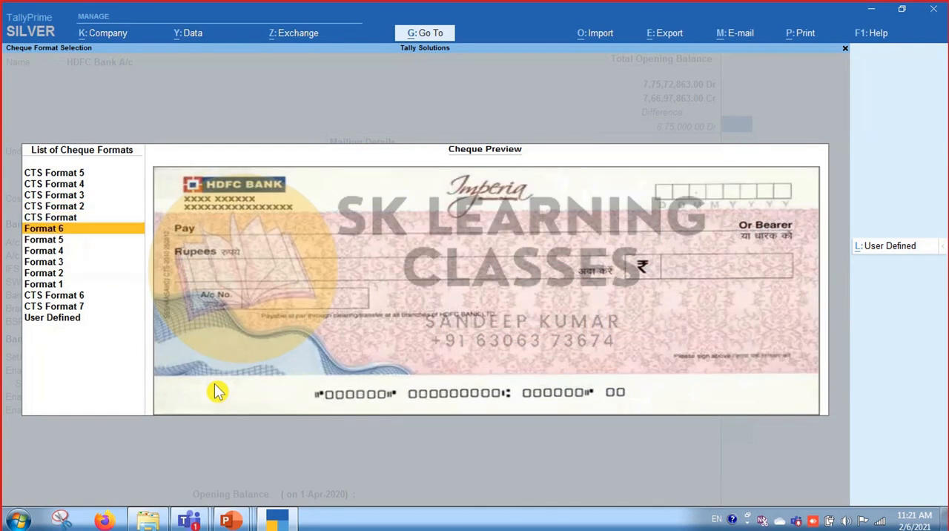
{"action": "key", "text": "Down"}
{"action": "key", "text": "Down"}
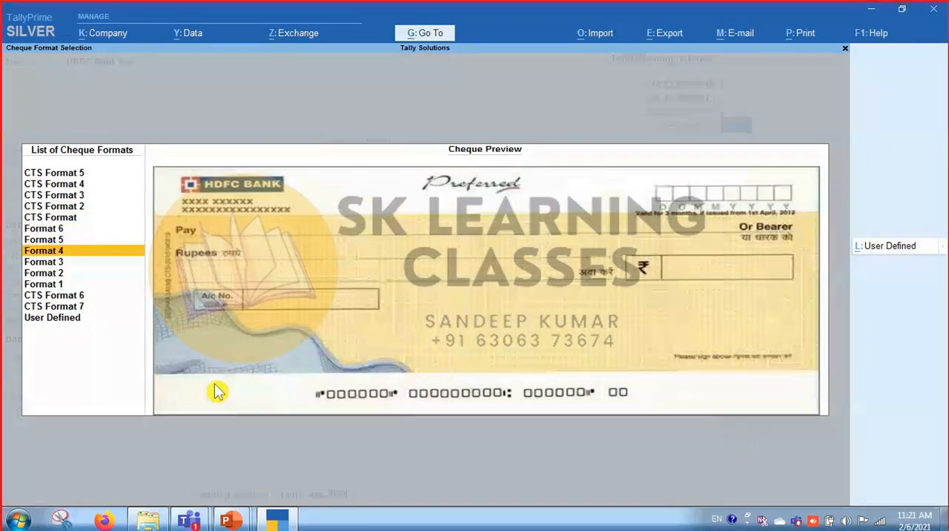
{"action": "key", "text": "Up"}
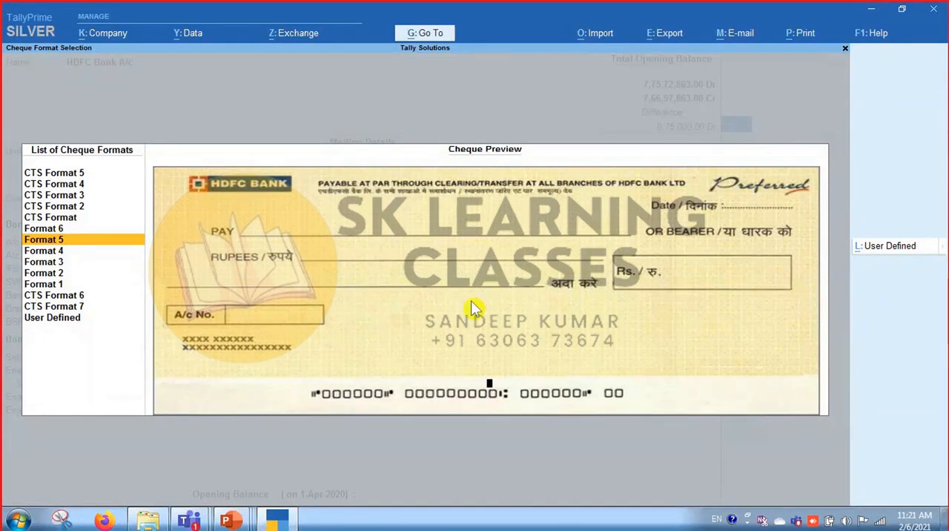
{"action": "key", "text": "Return"}
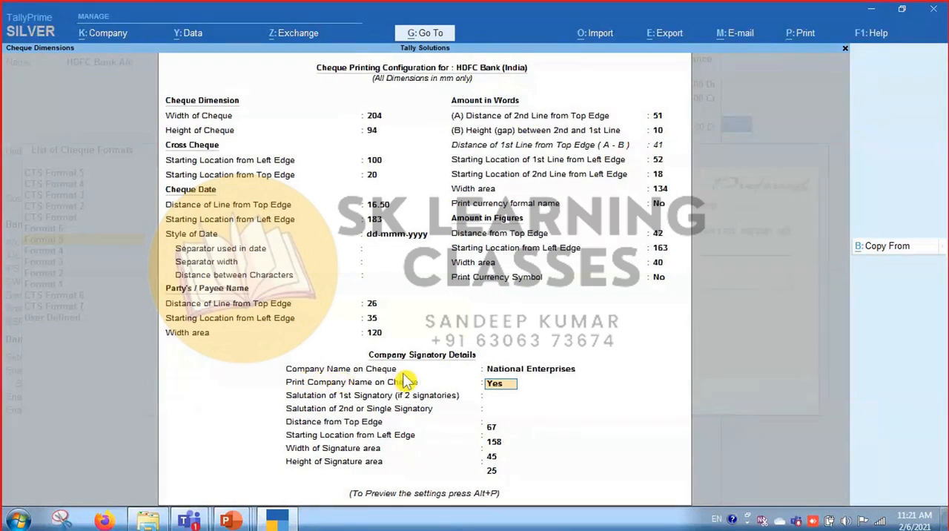
Set printing of the company name on the cheque to No in the signatory details.
{"action": "key", "text": "shift+Tab"}
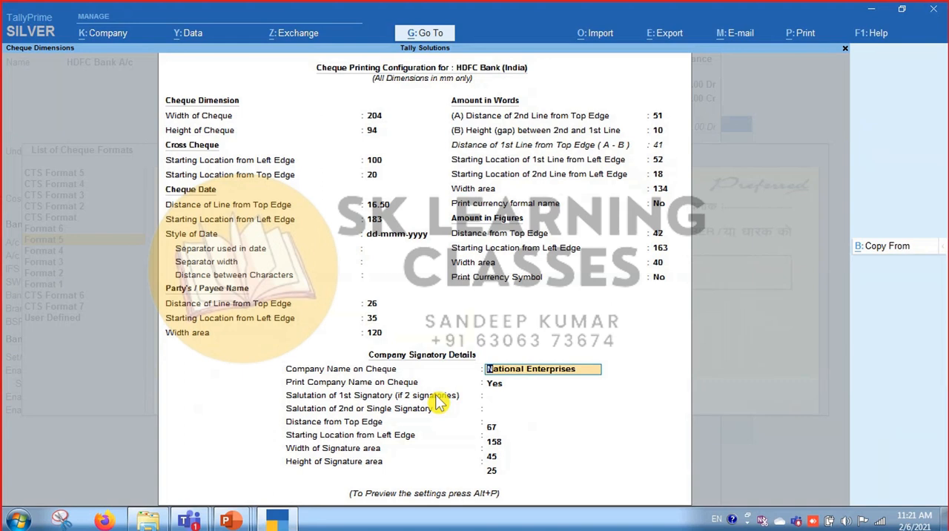
{"action": "key", "text": "Return"}
{"action": "type", "text": "n"}
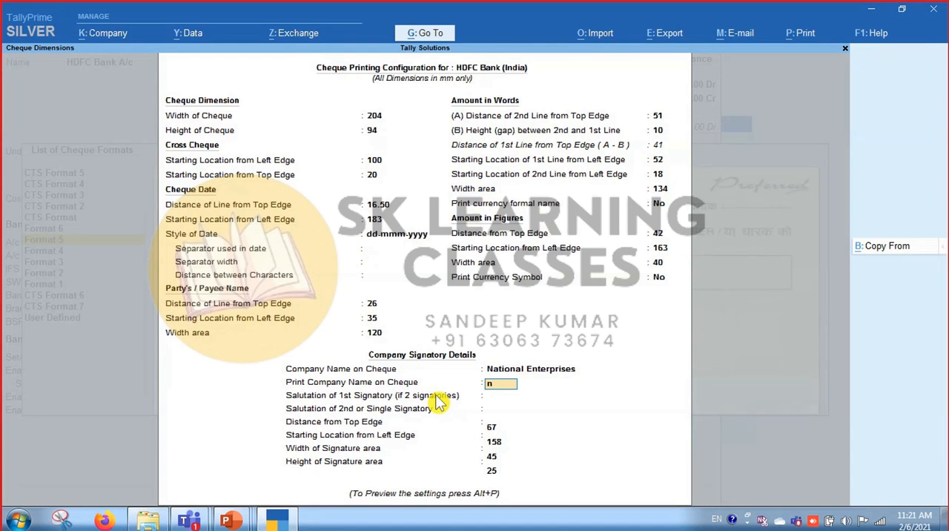
{"action": "key", "text": "Return"}
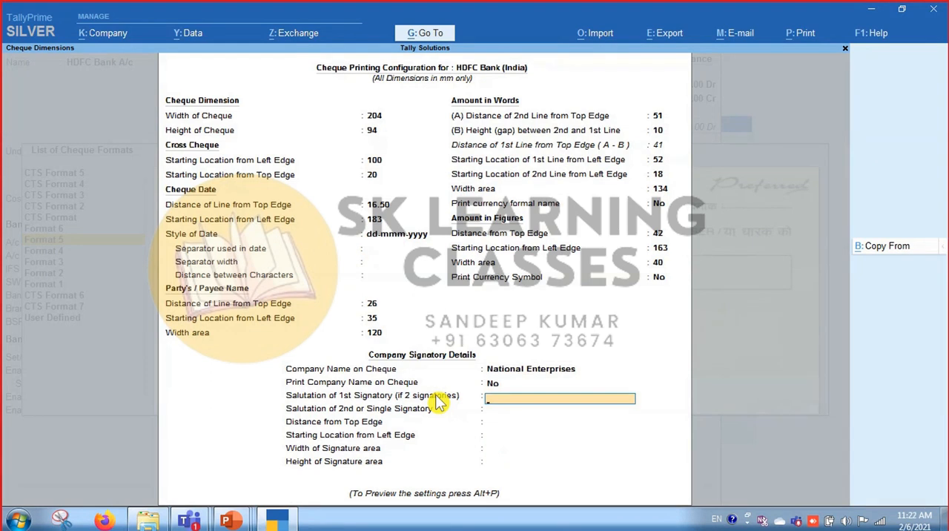
Change the company name on the cheque to Tally Solutions and set printing of the company name to Yes.
{"action": "key", "text": "Up"}
{"action": "key", "text": "Up"}
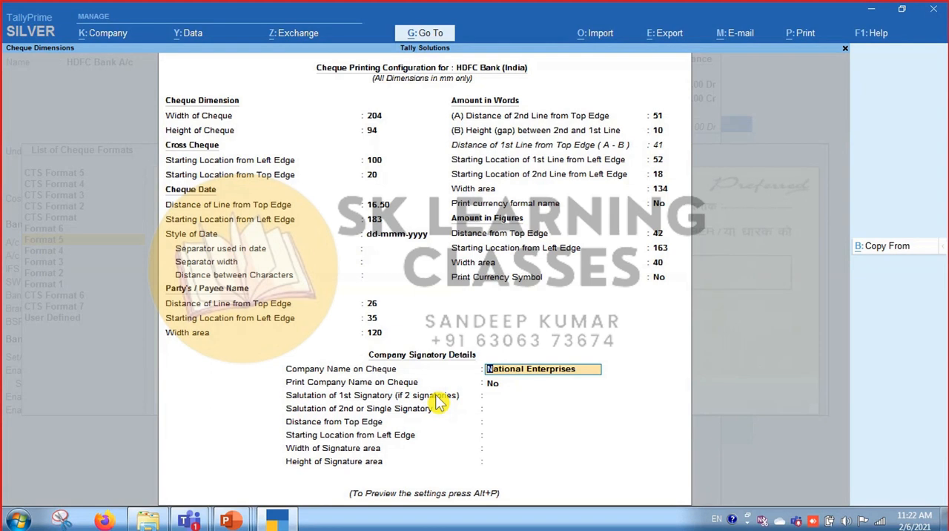
{"action": "type", "text": "T"}
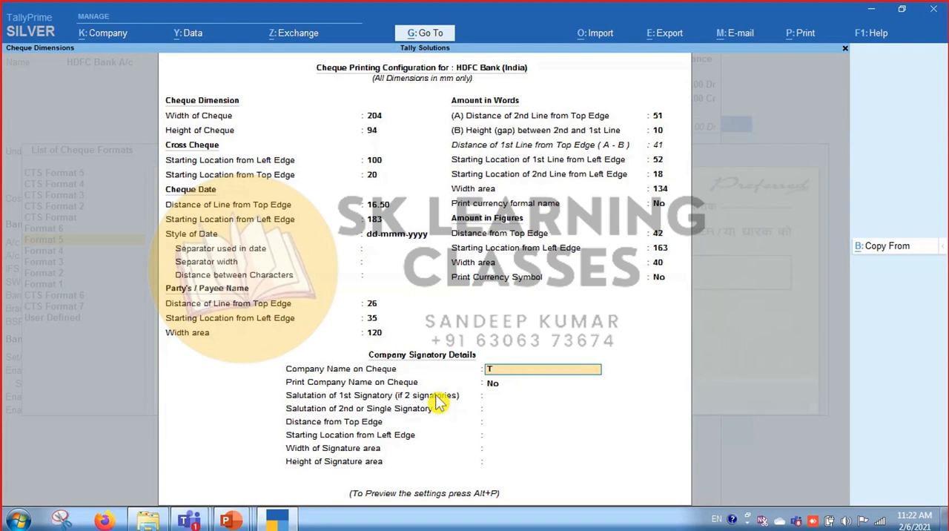
{"action": "type", "text": "ally Solutions"}
{"action": "key", "text": "Return"}
{"action": "type", "text": "y"}
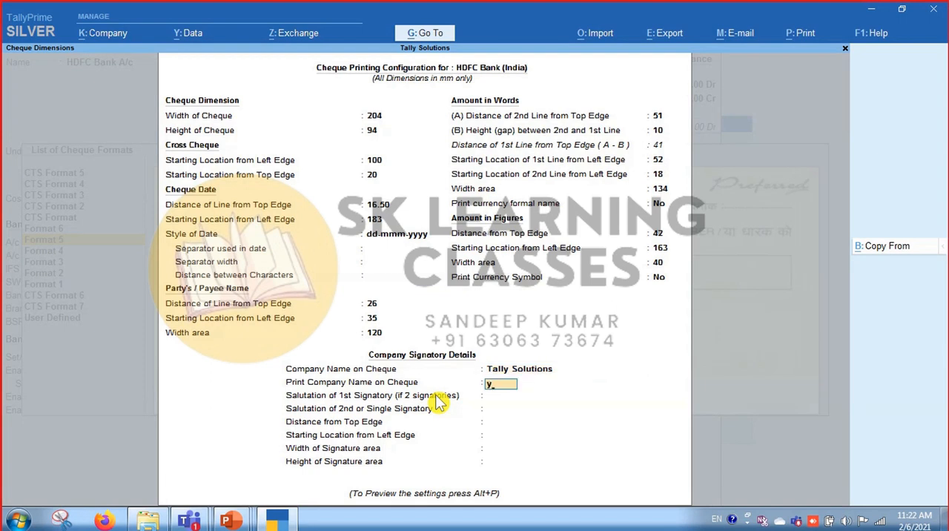
{"action": "key", "text": "Return"}
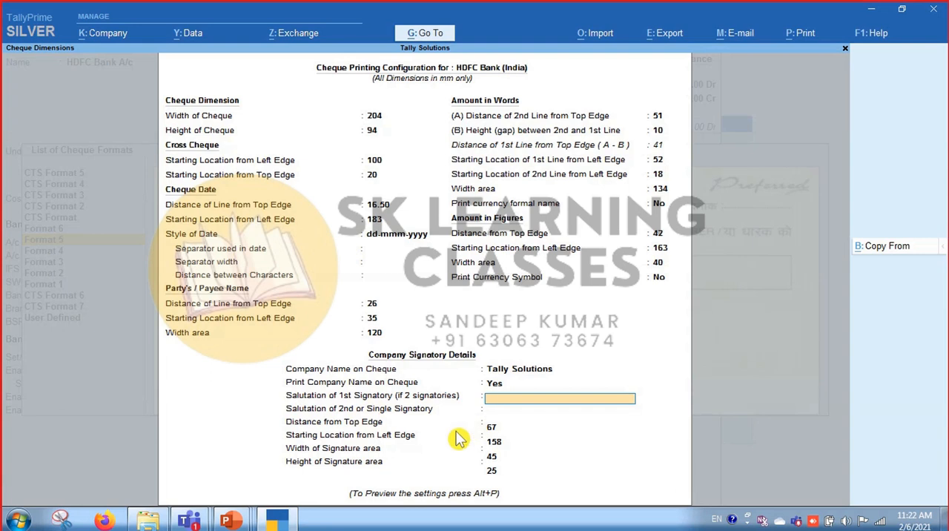
Enter the first signatory's name as the salutation and accept the default signature area position and width.
{"action": "key", "text": "Return"}
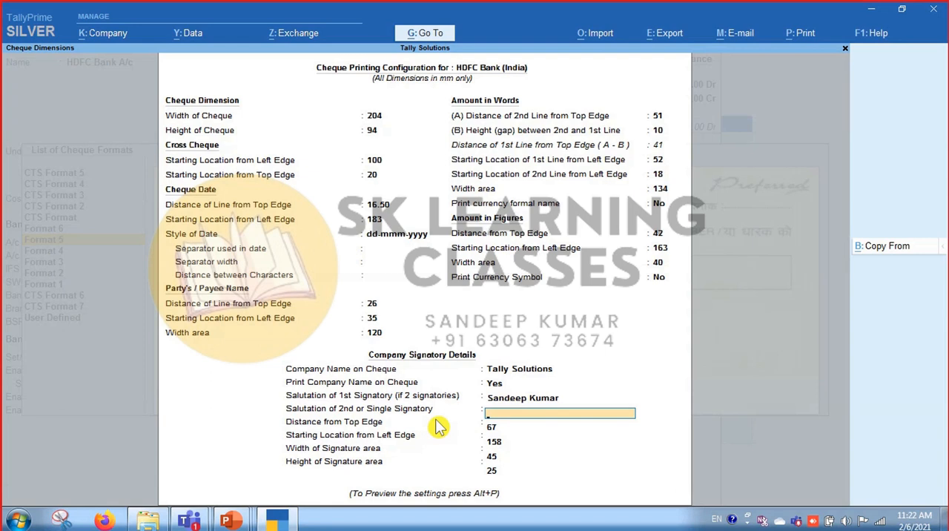
{"action": "key", "text": "Return"}
{"action": "key", "text": "Return"}
{"action": "key", "text": "Return"}
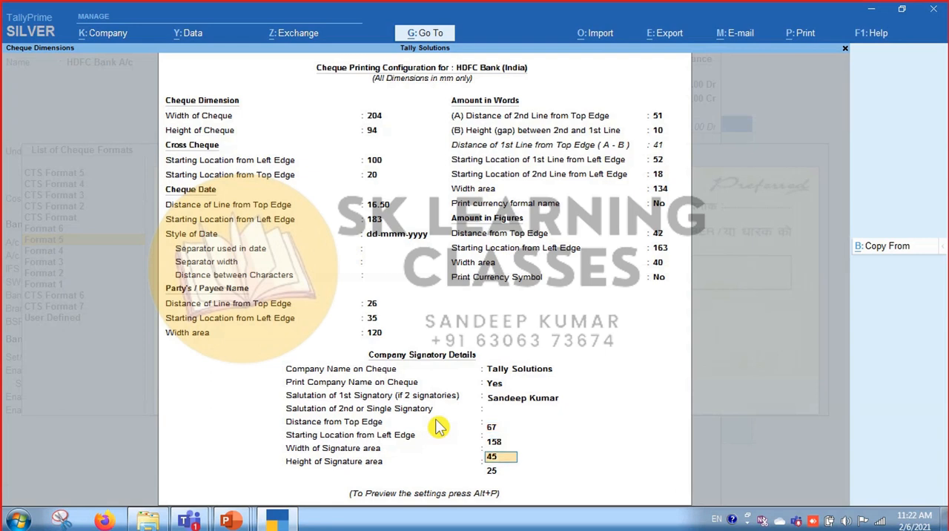
{"action": "key", "text": "Return"}
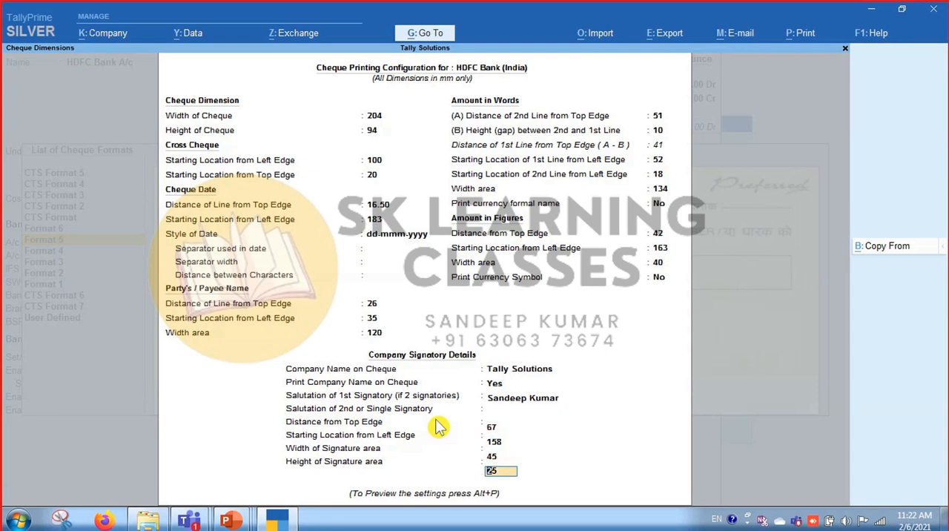
Preview the sample cheque print, zoom in to check its layout, and close the preview.
{"action": "key", "text": "alt+p"}
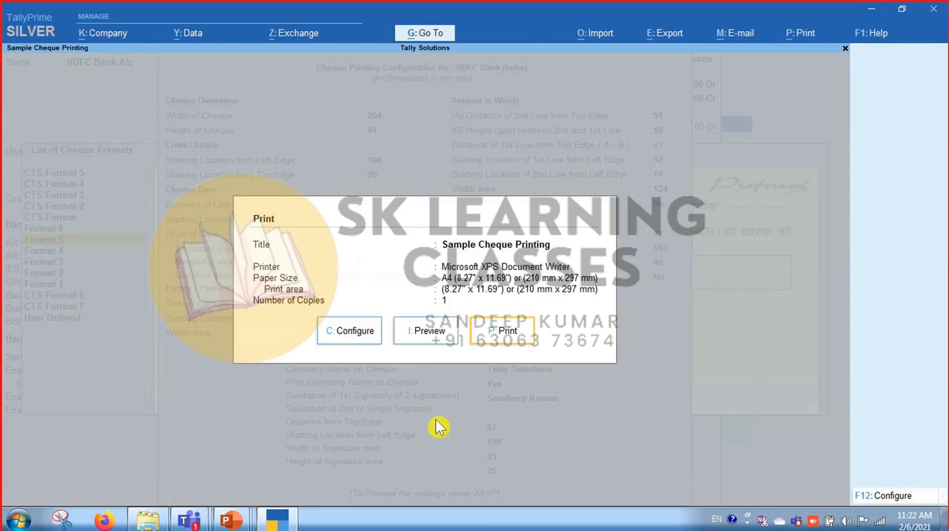
{"action": "key", "text": "Left"}
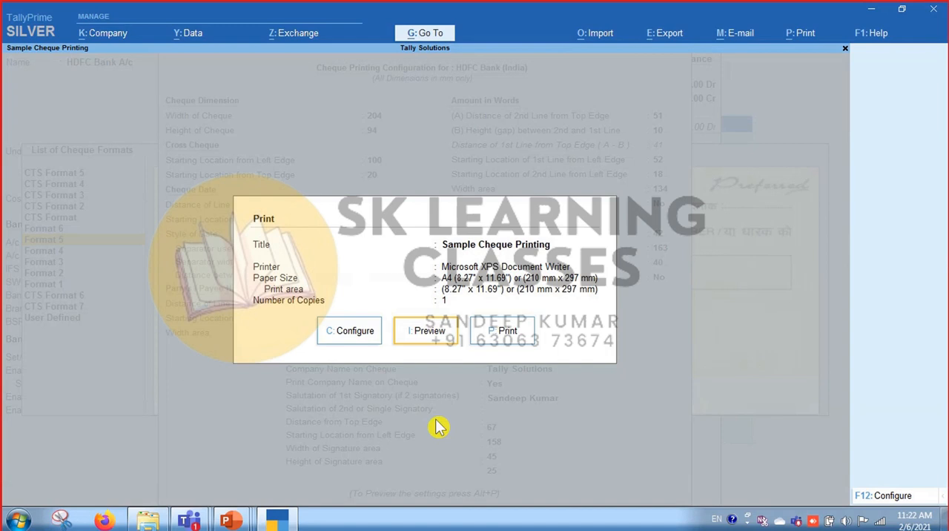
{"action": "key", "text": "Return"}
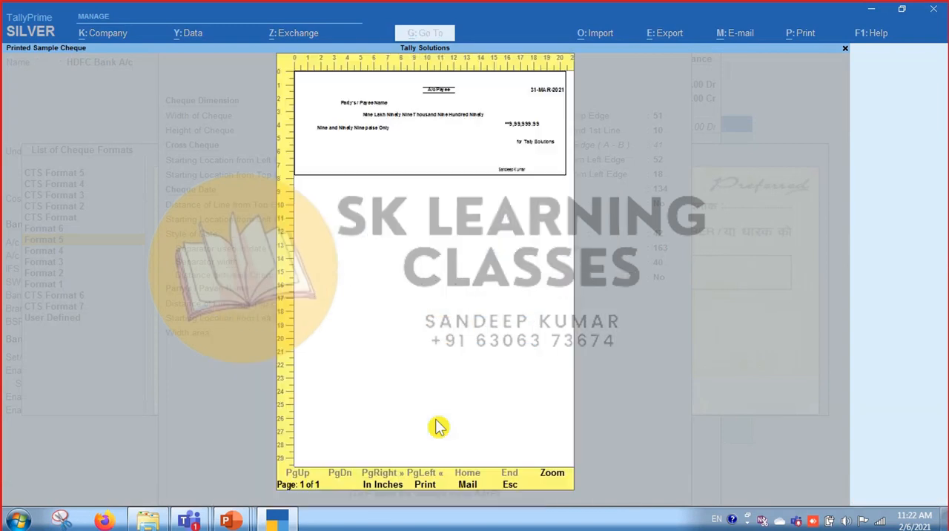
{"action": "key", "text": "alt+z"}
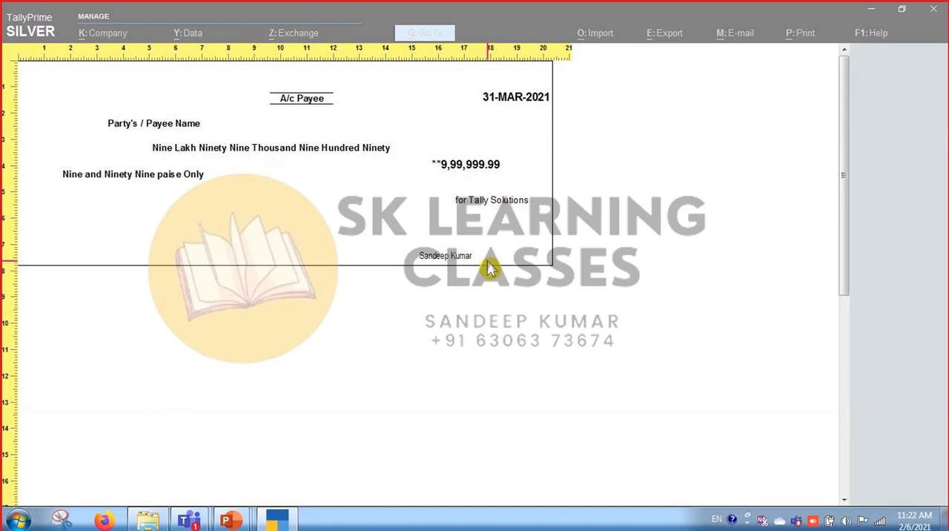
{"action": "left_click", "coordinate": [548, 289]}
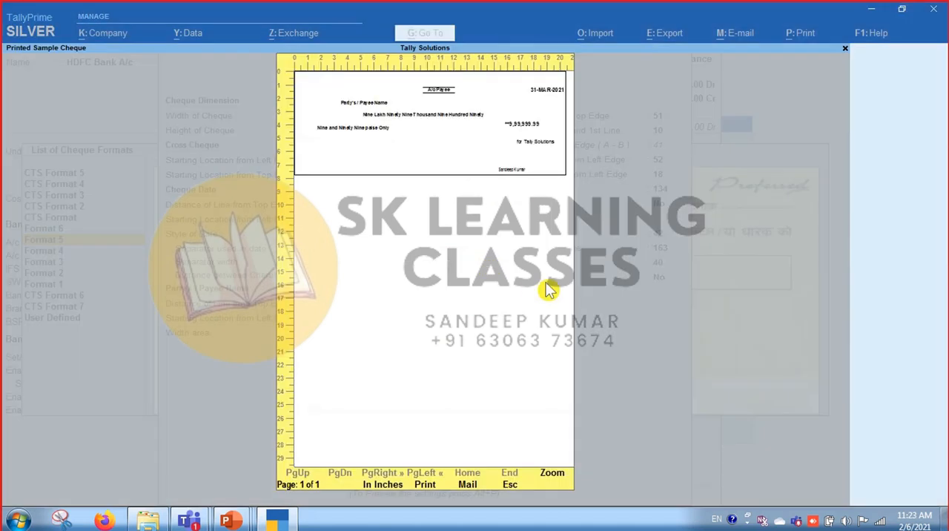
{"action": "key", "text": "Escape"}
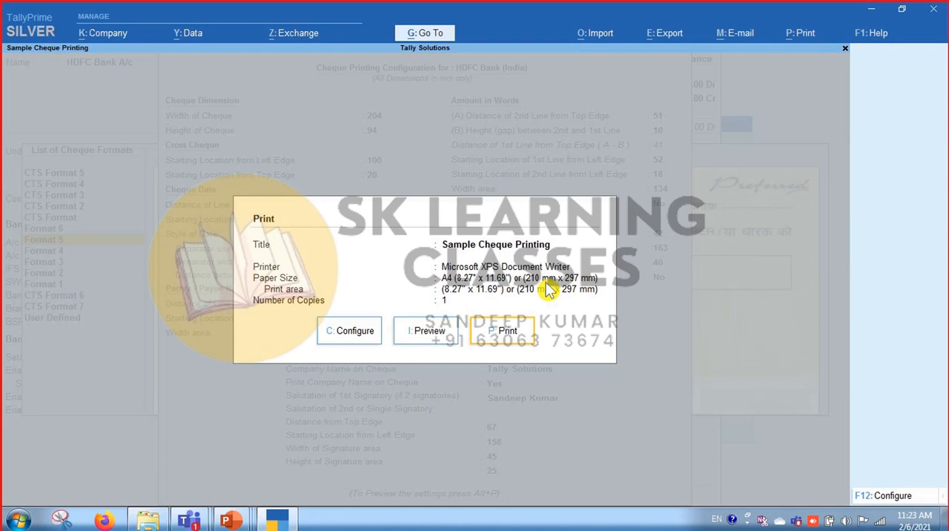
{"action": "key", "text": "Escape"}
Accept the cheque printing configuration and leave auto reconciliation set to No.
{"action": "key", "text": "ctrl+a"}
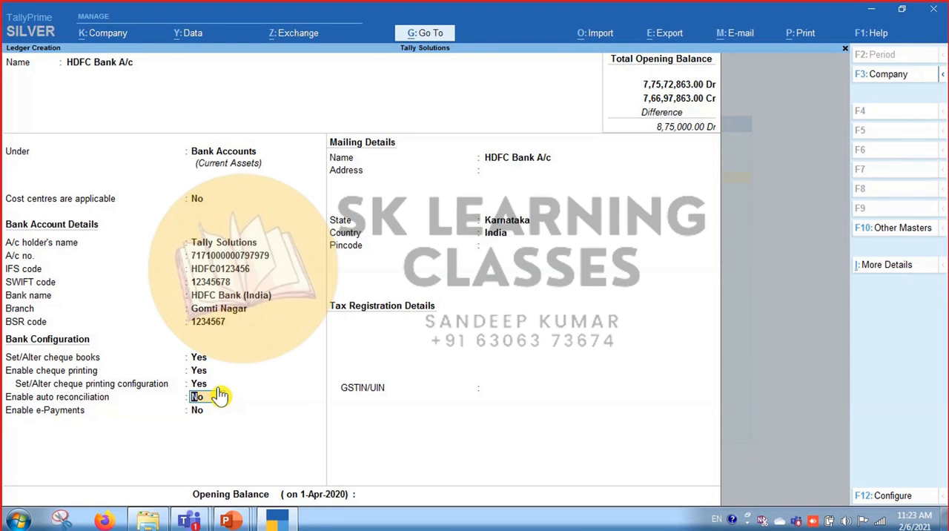
{"action": "key", "text": "Return"}
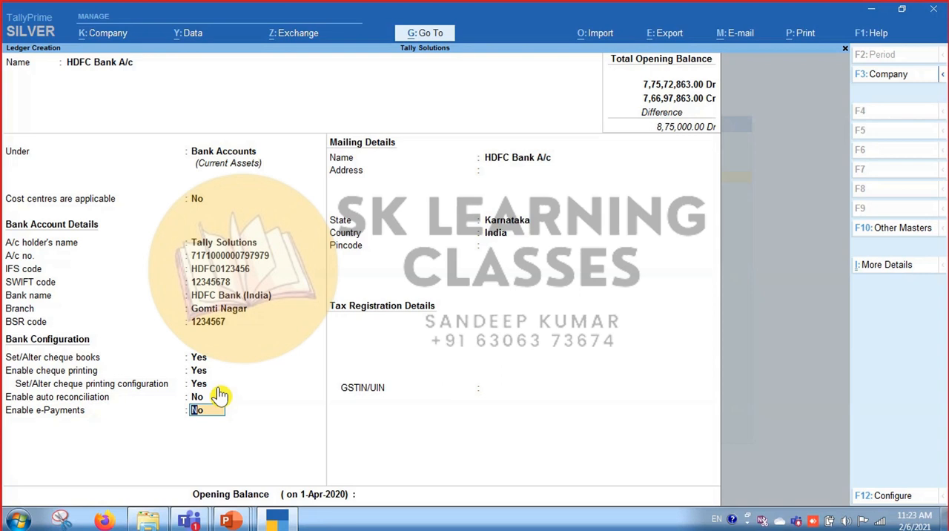
Revisit the cheque book range and set the option to alter the cheque printing configuration to No.
{"action": "key", "text": "Up"}
{"action": "key", "text": "Up"}
{"action": "key", "text": "Up"}
{"action": "key", "text": "Up"}
{"action": "key", "text": "Return"}
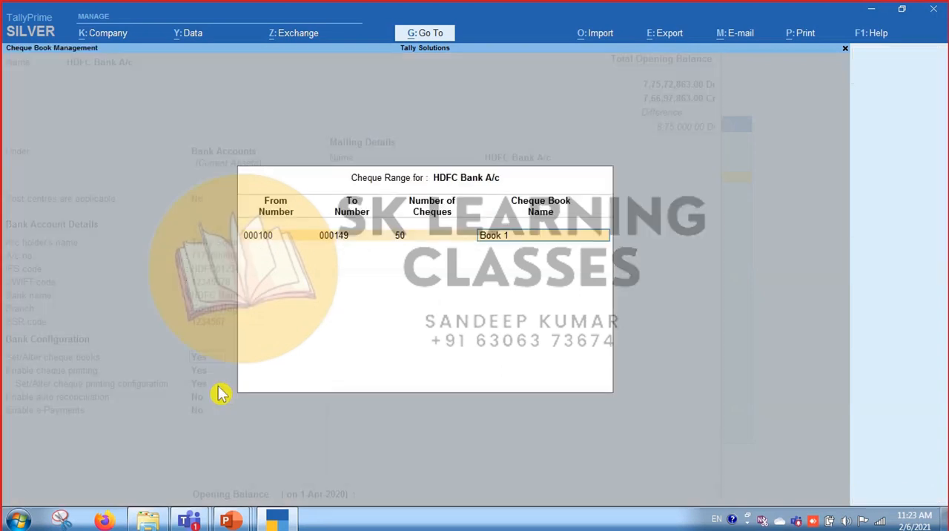
{"action": "key", "text": "Return"}
{"action": "key", "text": "Return"}
{"action": "key", "text": "Return"}
{"action": "key", "text": "n"}
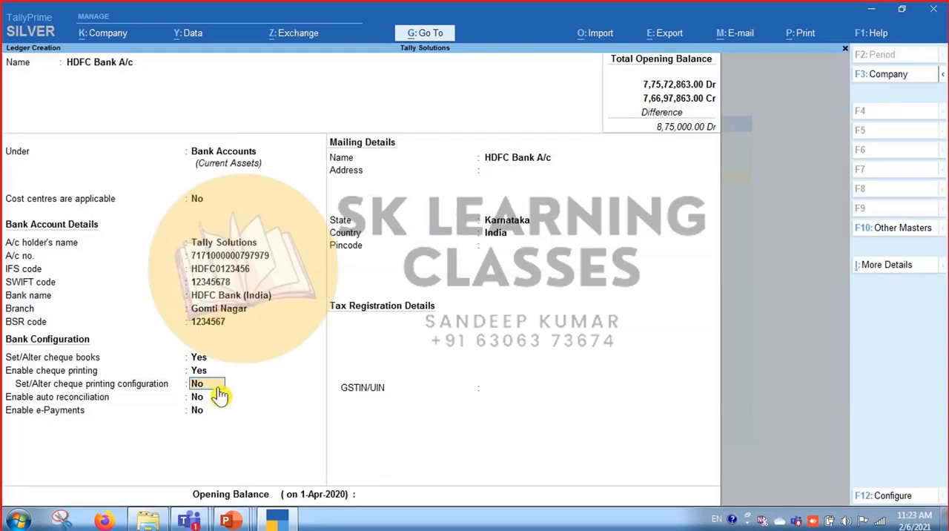
Set the option to alter the cheque printing configuration back to Yes and select Format 5.
{"action": "key", "text": "Return"}
{"action": "key", "text": "Up"}
{"action": "type", "text": "y"}
{"action": "key", "text": "Return"}
{"action": "key", "text": "Down"}
{"action": "key", "text": "Down"}
{"action": "key", "text": "Down"}
{"action": "key", "text": "Down"}
{"action": "key", "text": "Down"}
{"action": "key", "text": "Down"}
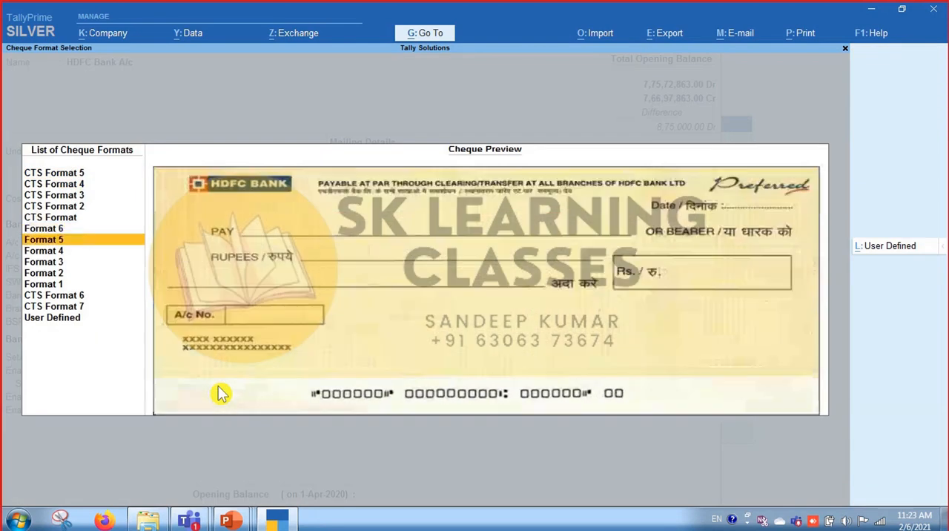
{"action": "key", "text": "Return"}
Set the company name on the cheque to Tally Solutions and accept printing it on the cheque.
{"action": "key", "text": "Up"}
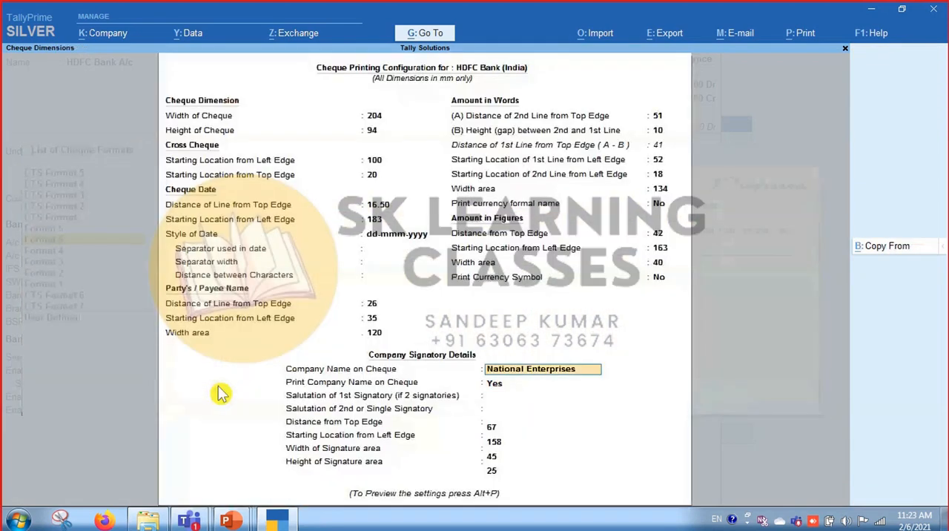
{"action": "type", "text": "Tally"}
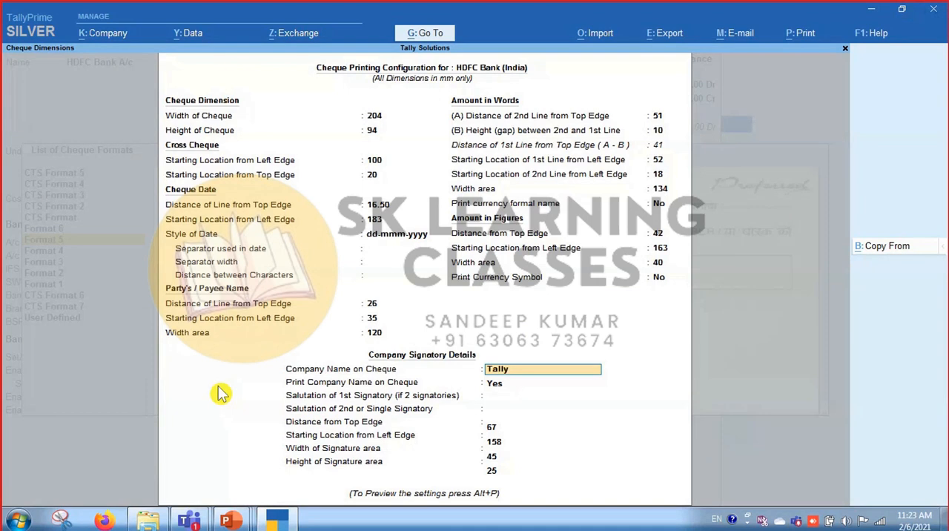
{"action": "type", "text": " Solutions"}
{"action": "key", "text": "Return"}
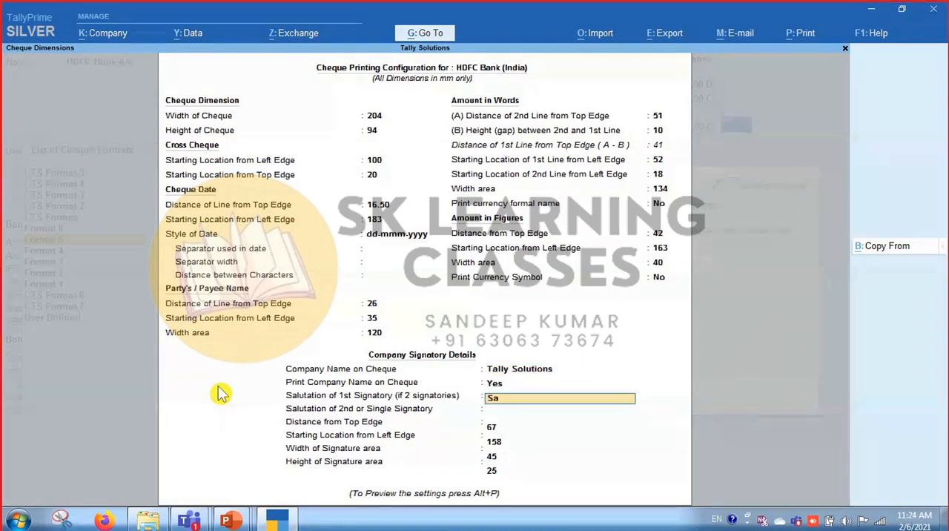
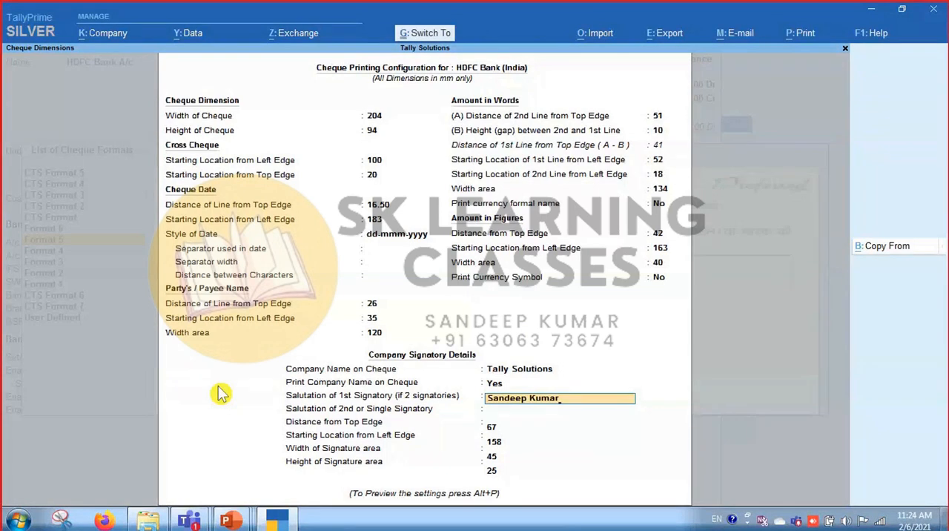
Accept the cheque printing configuration and return to the HDFC Bank A/c ledger.
{"action": "key", "text": "ctrl+a"}
{"action": "key", "text": "Escape"}
{"action": "key", "text": "Escape"}
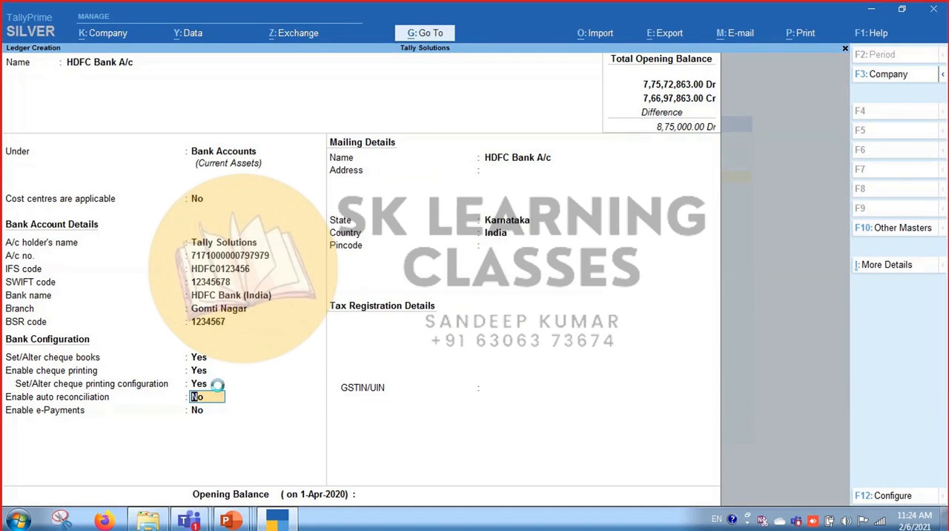
Review the company features of Tally Solutions and return to the ledger without changing them.
{"action": "key", "text": "F11"}
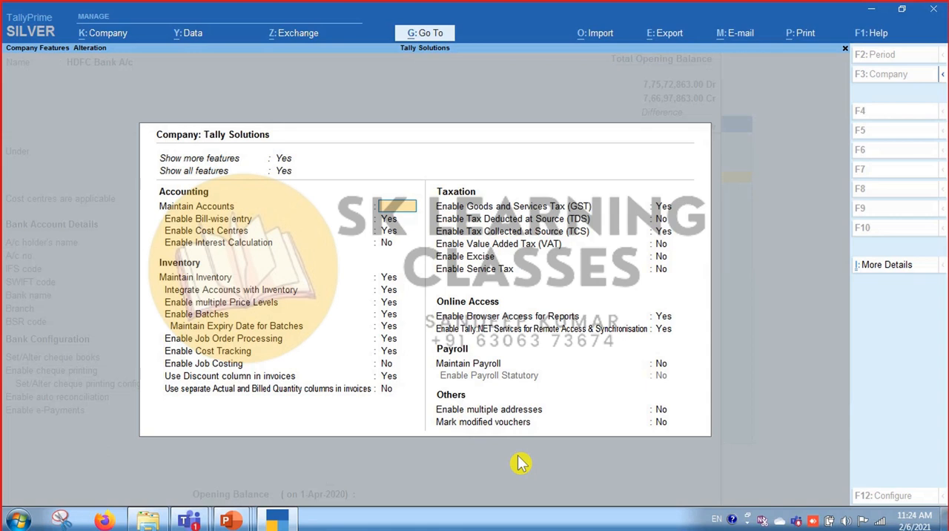
{"action": "key", "text": "Escape"}
{"action": "key", "text": "y"}
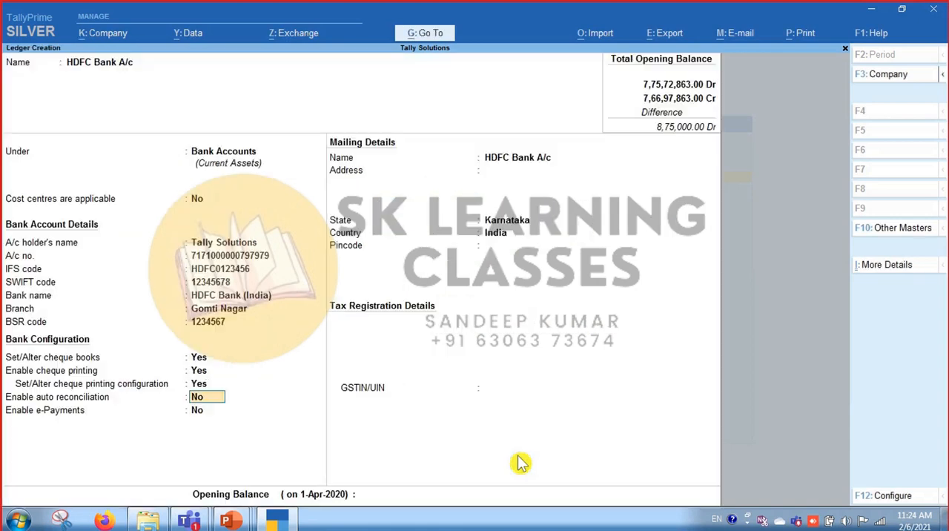
Open the additional ledger details and expand the list to include all and inactive entries.
{"action": "left_click", "coordinate": [902, 268]}
{"action": "key", "text": "Up"}
{"action": "key", "text": "Return"}
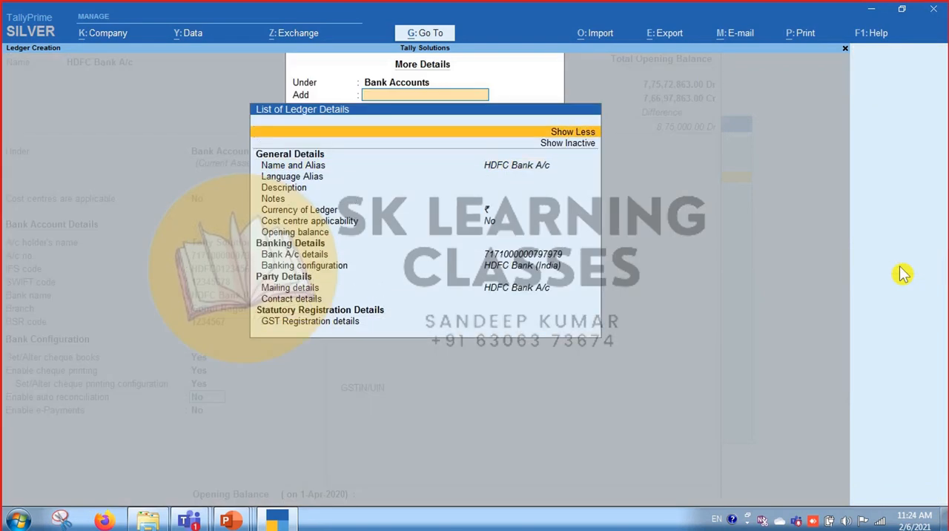
{"action": "key", "text": "Down"}
{"action": "key", "text": "Return"}
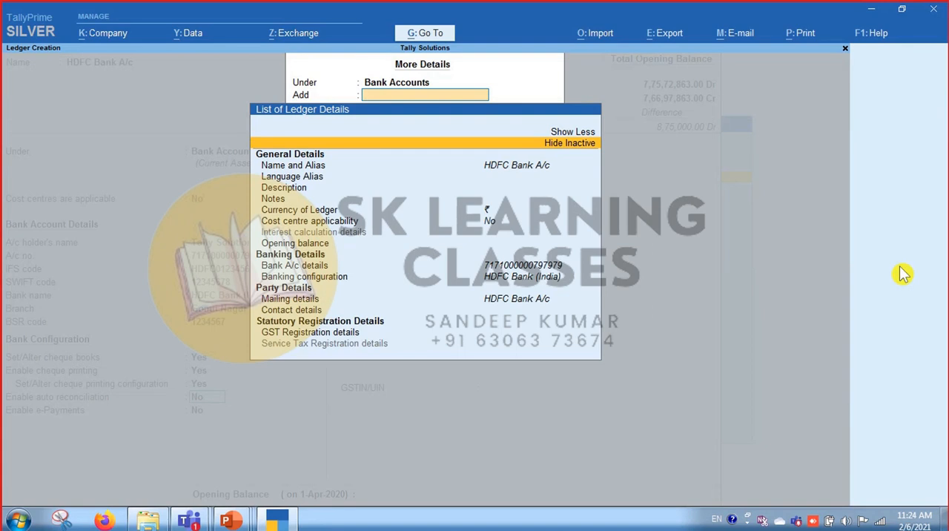
Search the ledger details for "Ban", look through the matching entries and clear the search.
{"action": "type", "text": "Ban"}
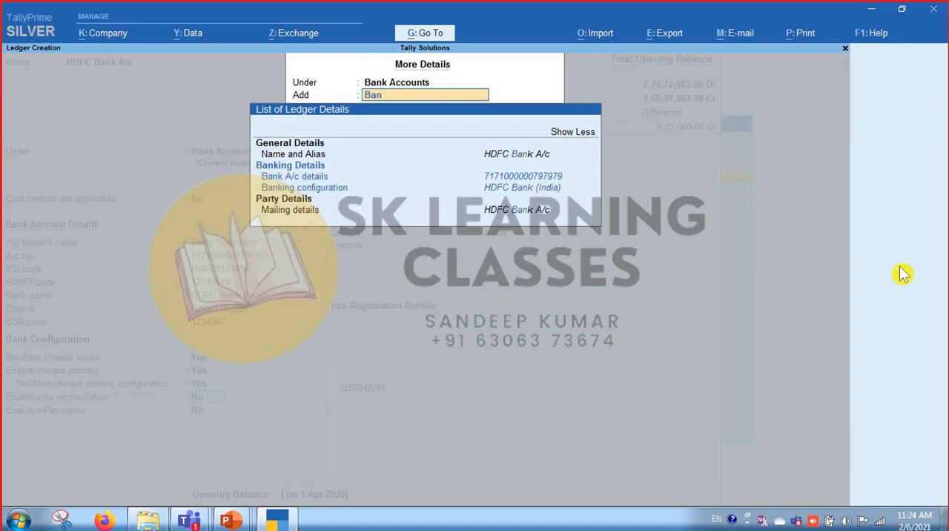
{"action": "key", "text": "Down"}
{"action": "key", "text": "Down"}
{"action": "key", "text": "Up"}
{"action": "key", "text": "Up"}
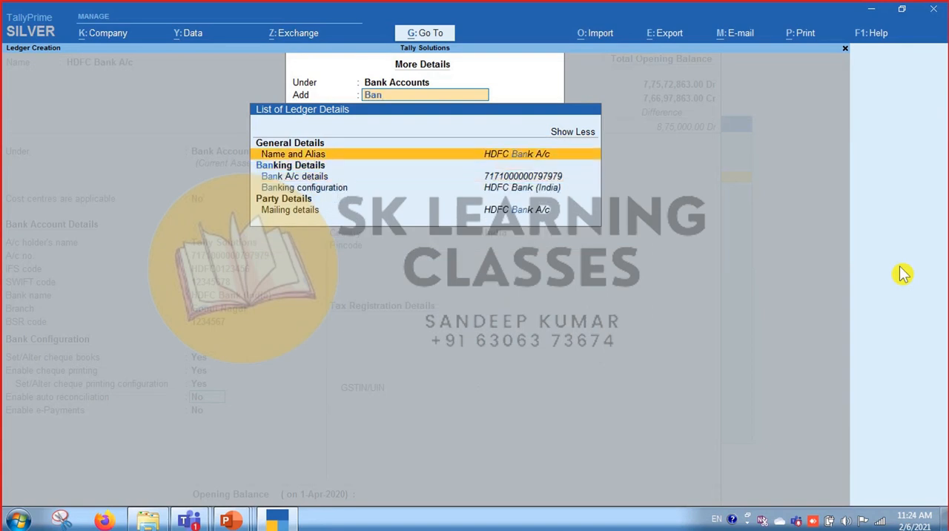
{"action": "key", "text": "BackSpace"}
{"action": "key", "text": "BackSpace"}
{"action": "key", "text": "BackSpace"}
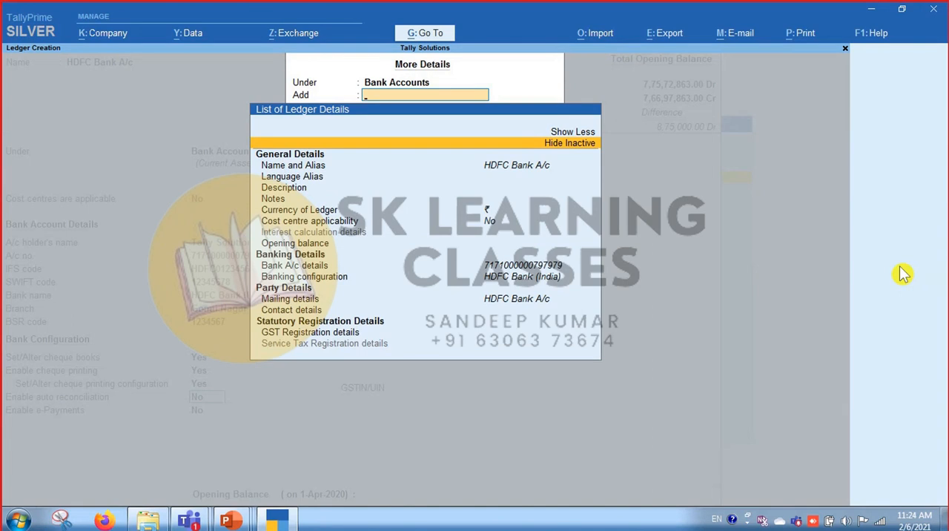
Search the ledger details for "Che", look through the cheque entries and close the details list.
{"action": "type", "text": "Che"}
{"action": "key", "text": "Down"}
{"action": "key", "text": "Down"}
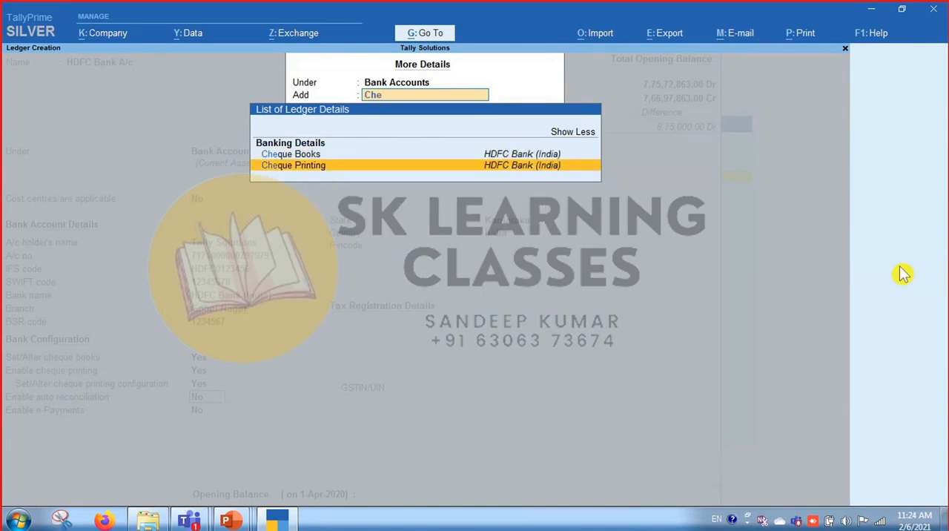
{"action": "key", "text": "Up"}
{"action": "key", "text": "Up"}
{"action": "key", "text": "BackSpace"}
{"action": "key", "text": "BackSpace"}
{"action": "key", "text": "BackSpace"}
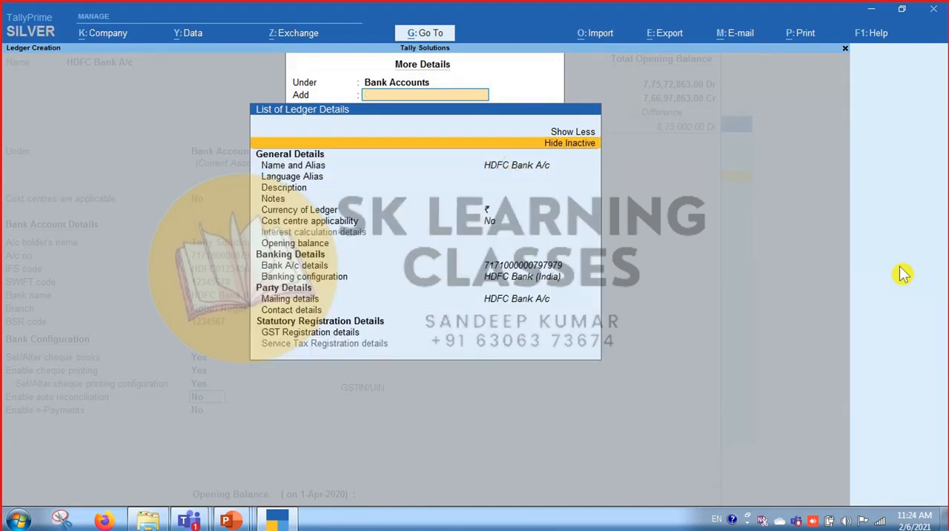
{"action": "key", "text": "Escape"}
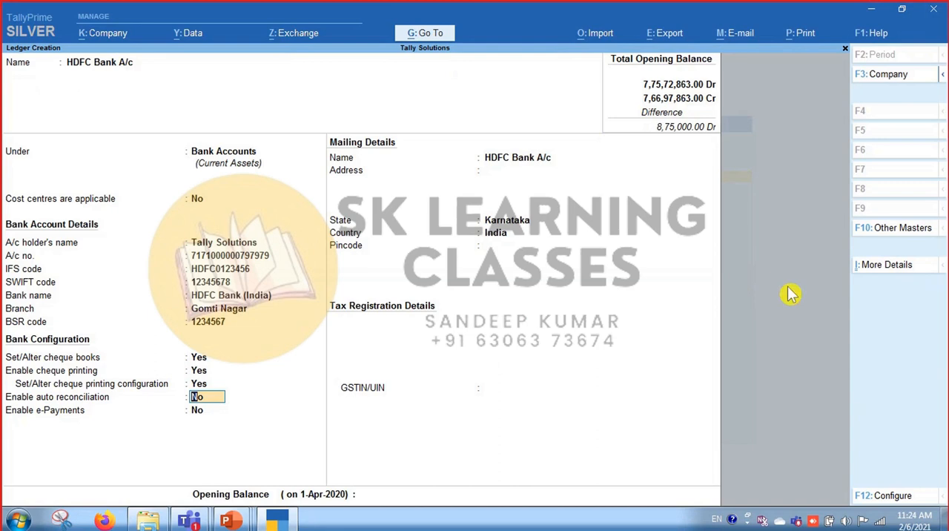
Examine the option for providing cheque book and cheque printing details in the ledger configuration, leaving it at Yes.
{"action": "left_click", "coordinate": [890, 495]}
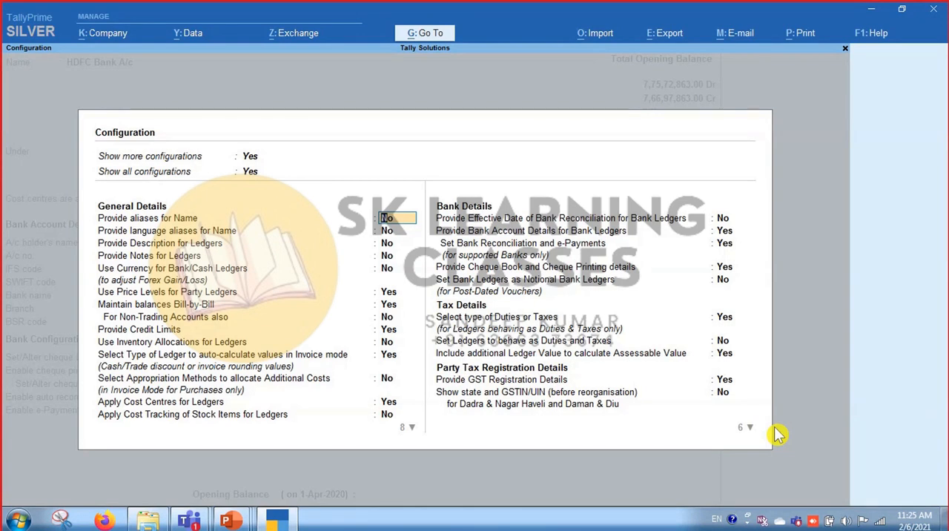
{"action": "left_click", "coordinate": [727, 269]}
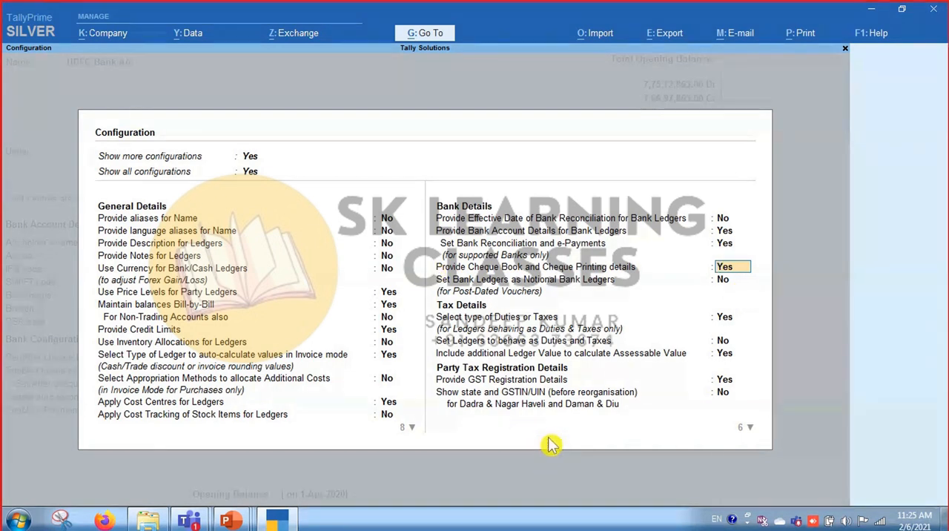
{"action": "key", "text": "Escape"}
{"action": "key", "text": "Escape"}
Leave auto reconciliation and e-Payments at No and save the HDFC Bank A/c ledger.
{"action": "key", "text": "Return"}
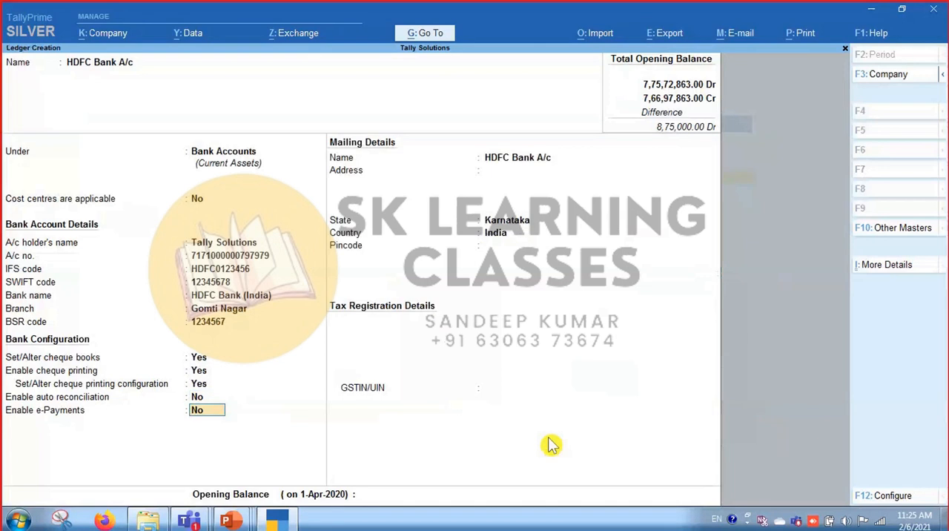
{"action": "key", "text": "ctrl"}
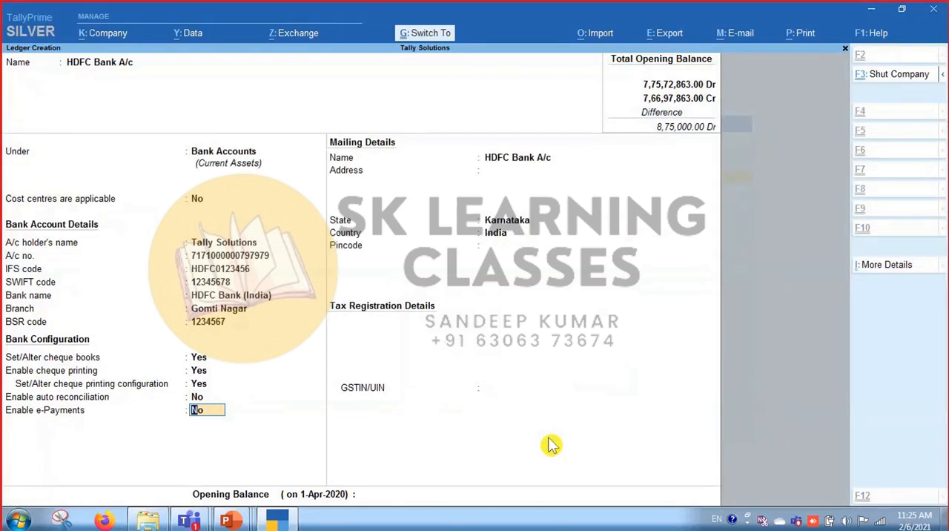
{"action": "key", "text": "ctrl+a"}
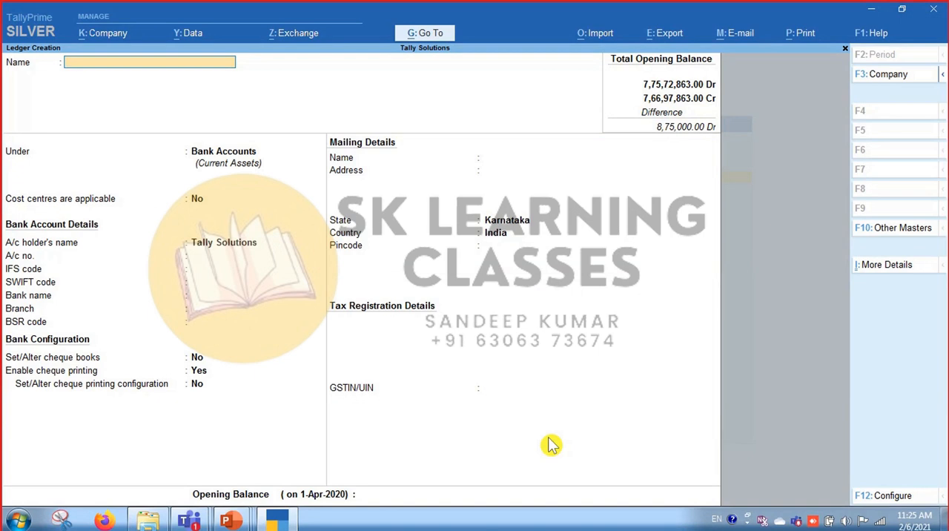
Leave ledger creation and open a new payment voucher.
{"action": "key", "text": "Escape"}
{"action": "key", "text": "y"}
{"action": "key", "text": "Escape"}
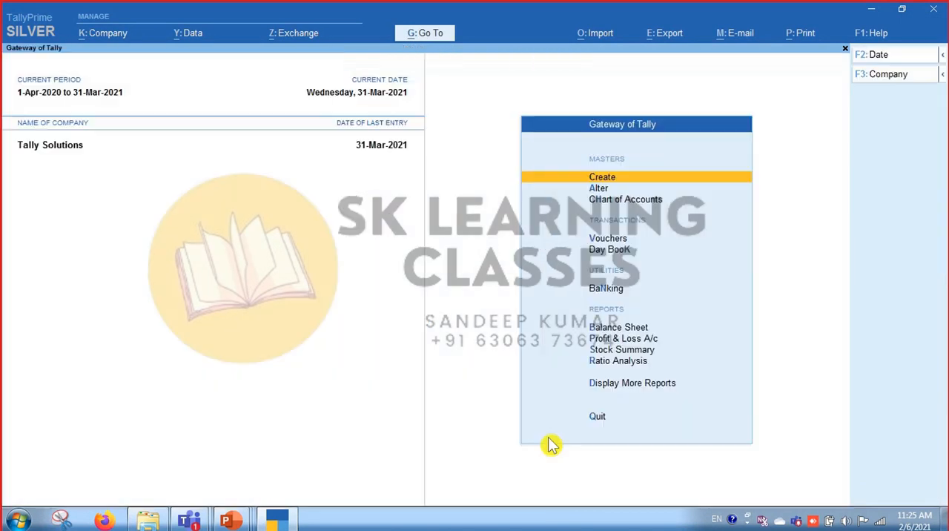
{"action": "key", "text": "Down"}
{"action": "key", "text": "Down"}
{"action": "key", "text": "Down"}
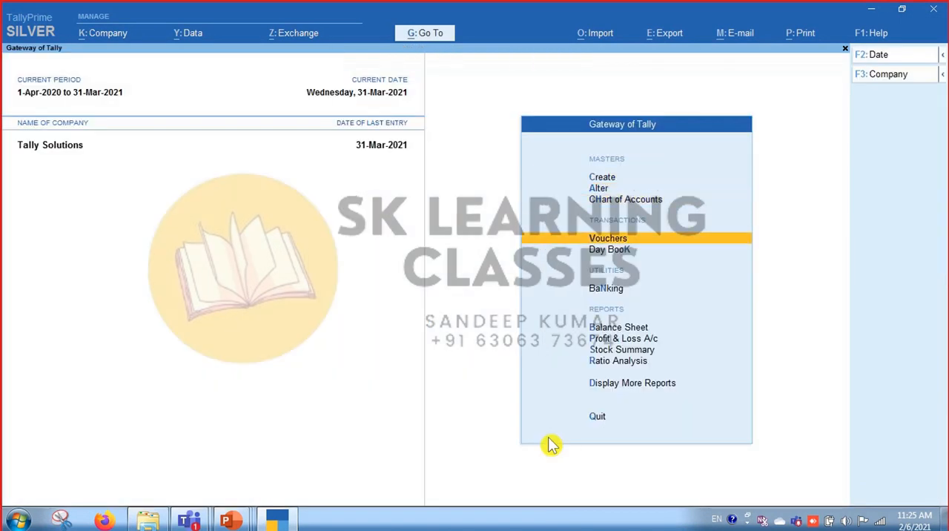
{"action": "key", "text": "Return"}
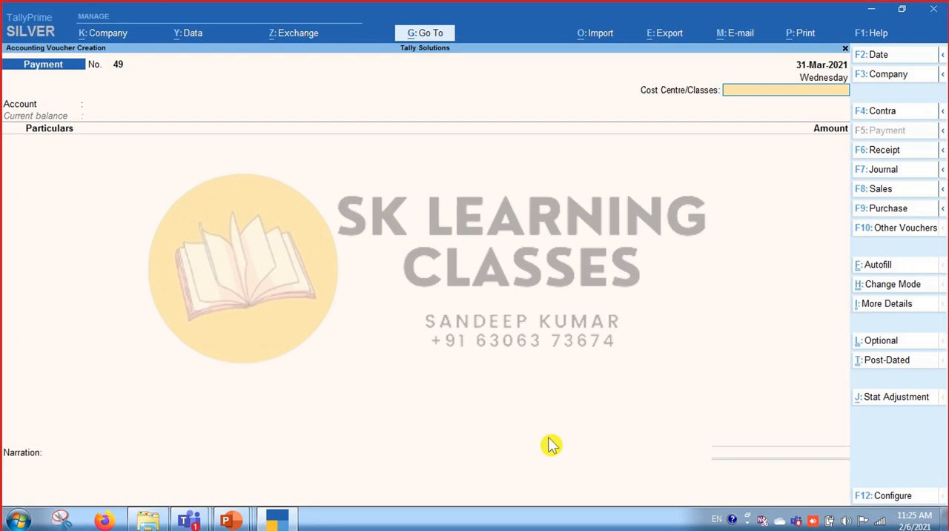
Set the payment voucher date to today, 6-Feb-2021.
{"action": "key", "text": "F2"}
{"action": "type", "text": "today"}
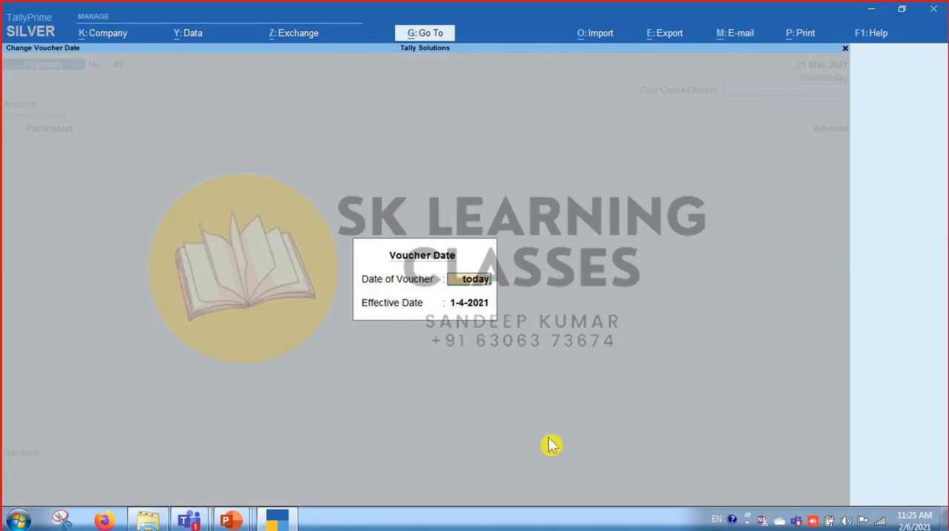
{"action": "key", "text": "Return"}
{"action": "key", "text": "Return"}
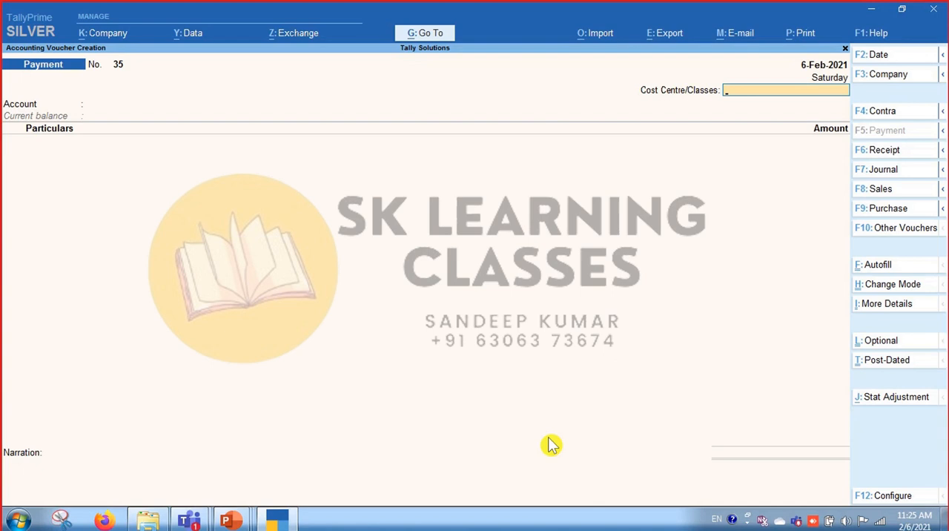
Leave the cost centre class empty and choose HDFC Bank A/c as the paying account.
{"action": "key", "text": "Return"}
{"action": "type", "text": "Ban"}
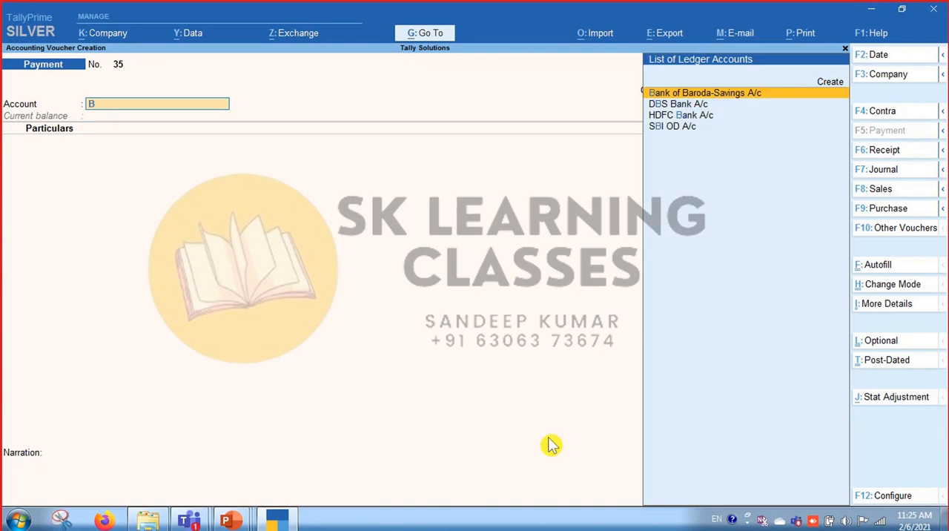
{"action": "key", "text": "Down"}
{"action": "key", "text": "Down"}
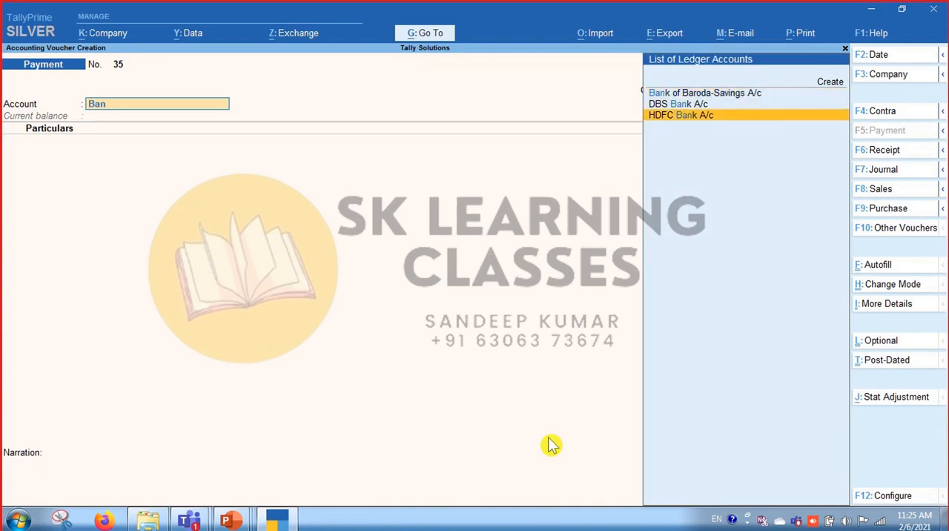
{"action": "key", "text": "Return"}
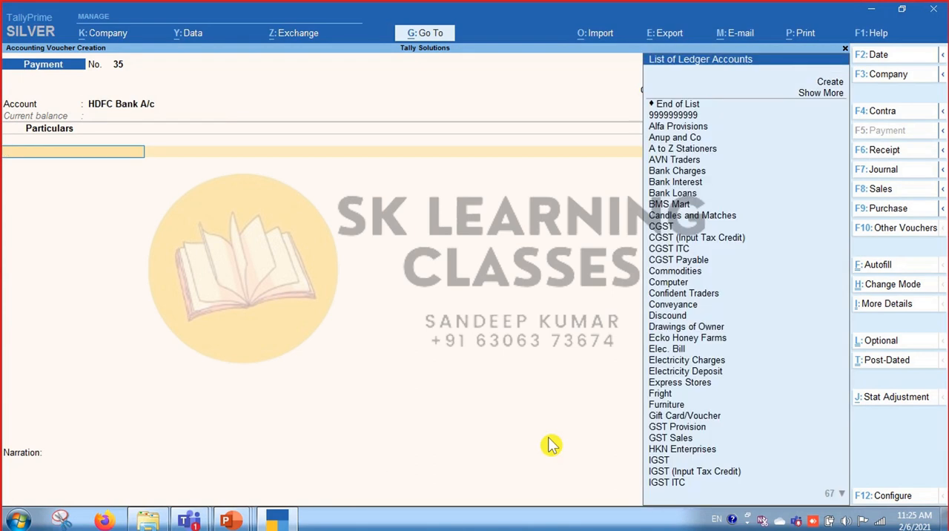
Add Alfa Provisions to the payment voucher with an amount of 5,000.
{"action": "type", "text": "Alf"}
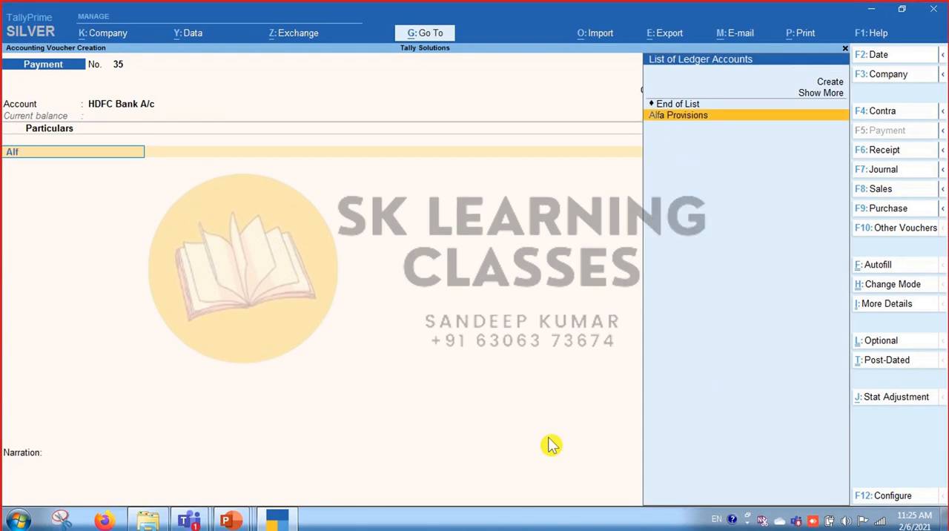
{"action": "key", "text": "Return"}
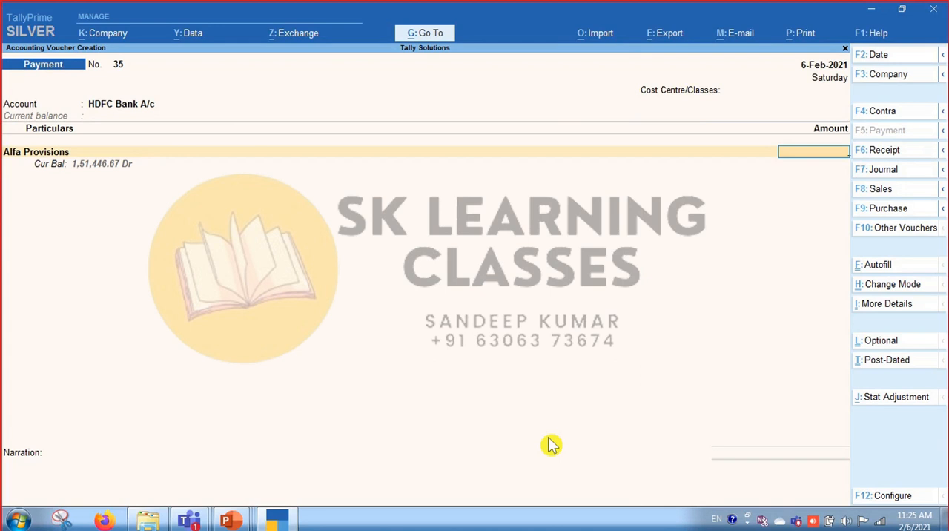
{"action": "type", "text": "5000"}
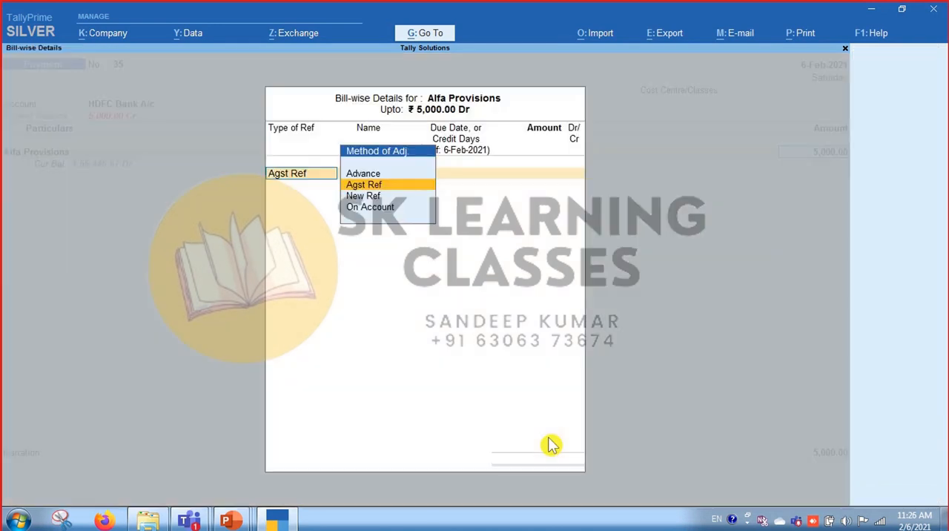
{"action": "key", "text": "Return"}
{"action": "key", "text": "Return"}
Adjust the Alfa Provisions payment as Agst Ref against pending bill 9.
{"action": "key", "text": "Down"}
{"action": "key", "text": "Down"}
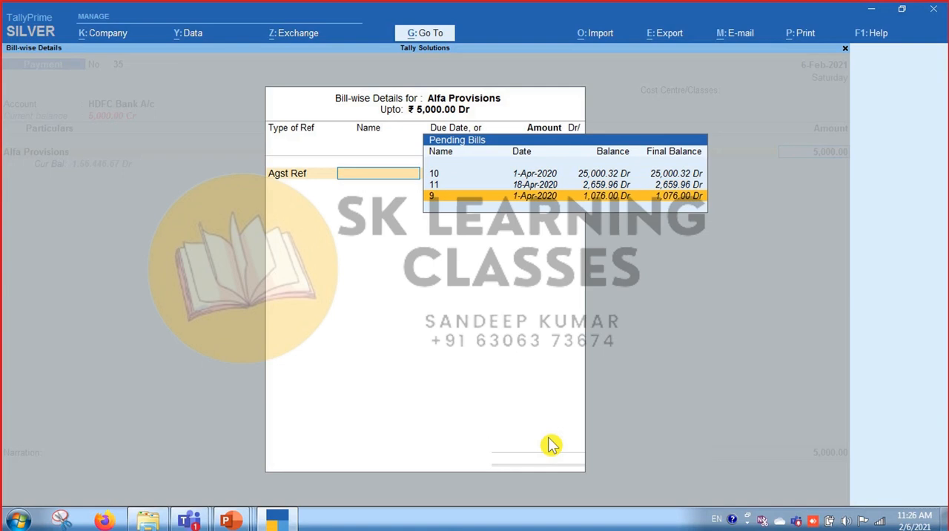
{"action": "key", "text": "Up"}
Add a second Agst Ref adjustment against pending bill 11 for its full 2,659.96.
{"action": "key", "text": "Down"}
{"action": "key", "text": "Return"}
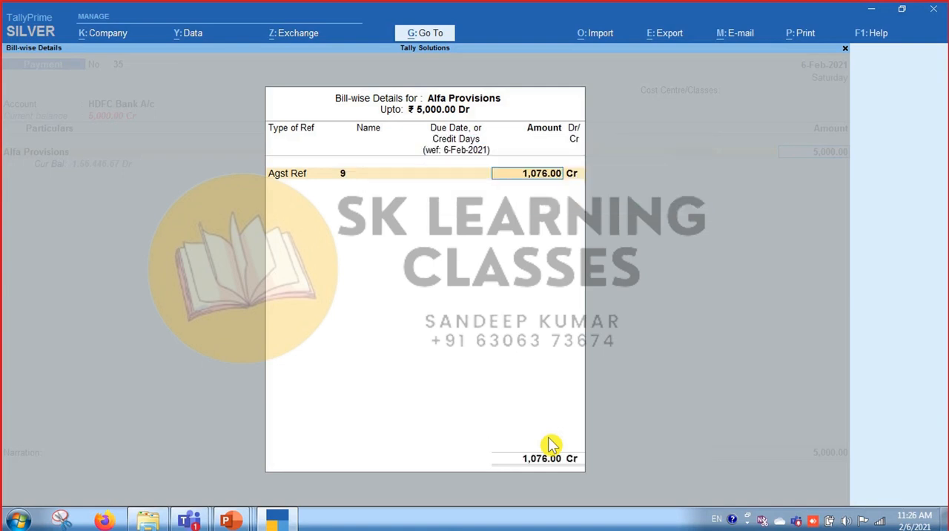
{"action": "key", "text": "Return"}
{"action": "key", "text": "Return"}
{"action": "key", "text": "Down"}
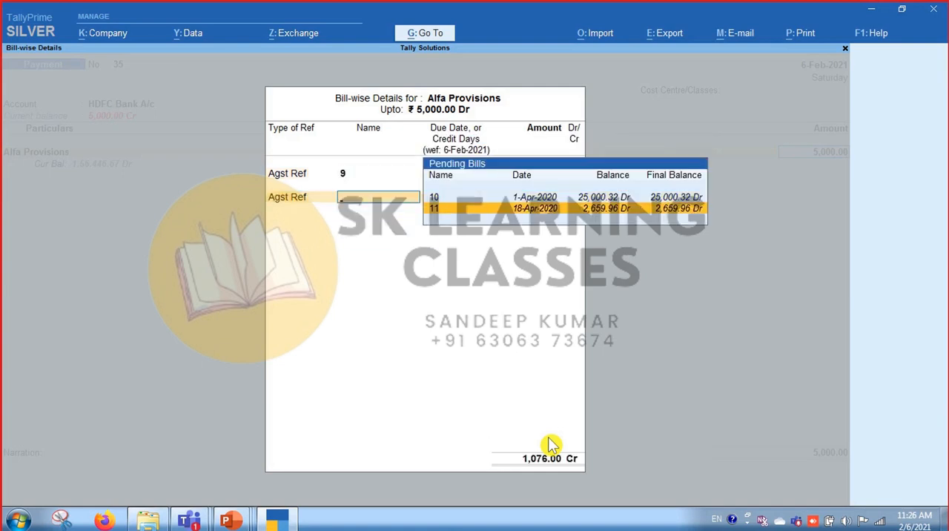
{"action": "key", "text": "Return"}
Add a third Agst Ref adjustment against pending bill 10 for its full 25,000.32.
{"action": "key", "text": "Return"}
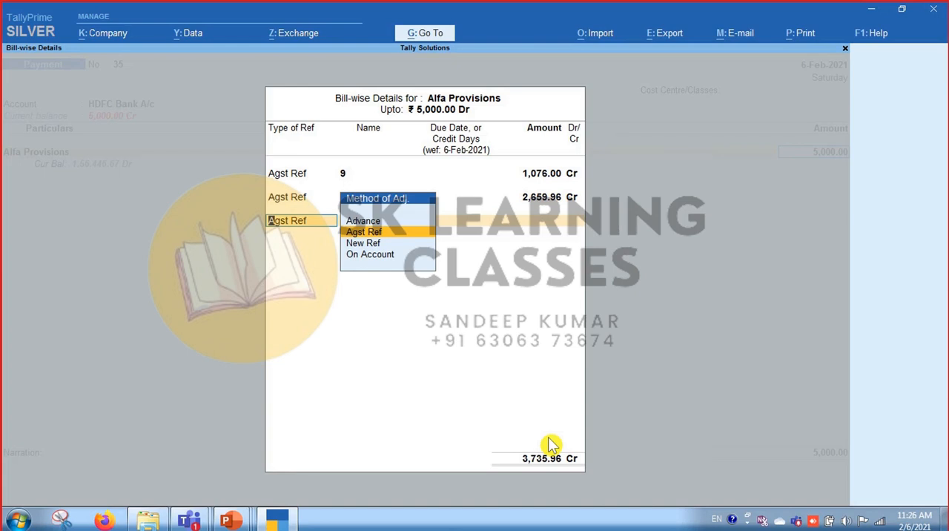
{"action": "key", "text": "Return"}
{"action": "key", "text": "Return"}
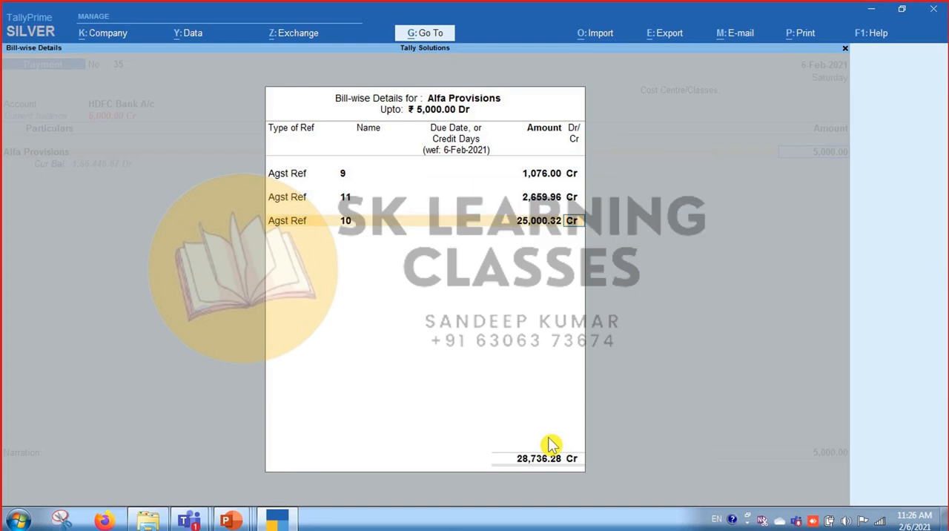
{"action": "key", "text": "Return"}
{"action": "key", "text": "Return"}
Go back to the first bill-wise line and change it to On Account with an amount of 5,000.
{"action": "key", "text": "BackSpace"}
{"action": "key", "text": "BackSpace"}
{"action": "key", "text": "BackSpace"}
{"action": "key", "text": "BackSpace"}
{"action": "key", "text": "BackSpace"}
{"action": "key", "text": "BackSpace"}
{"action": "key", "text": "BackSpace"}
{"action": "key", "text": "BackSpace"}
{"action": "key", "text": "BackSpace"}
{"action": "key", "text": "BackSpace"}
{"action": "key", "text": "BackSpace"}
{"action": "key", "text": "BackSpace"}
{"action": "key", "text": "BackSpace"}
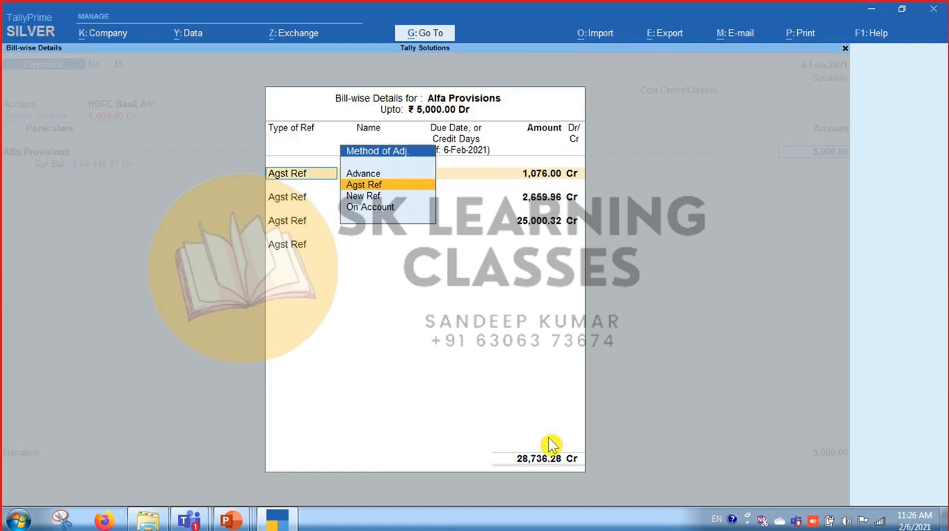
{"action": "key", "text": "Down"}
{"action": "key", "text": "Down"}
{"action": "key", "text": "Return"}
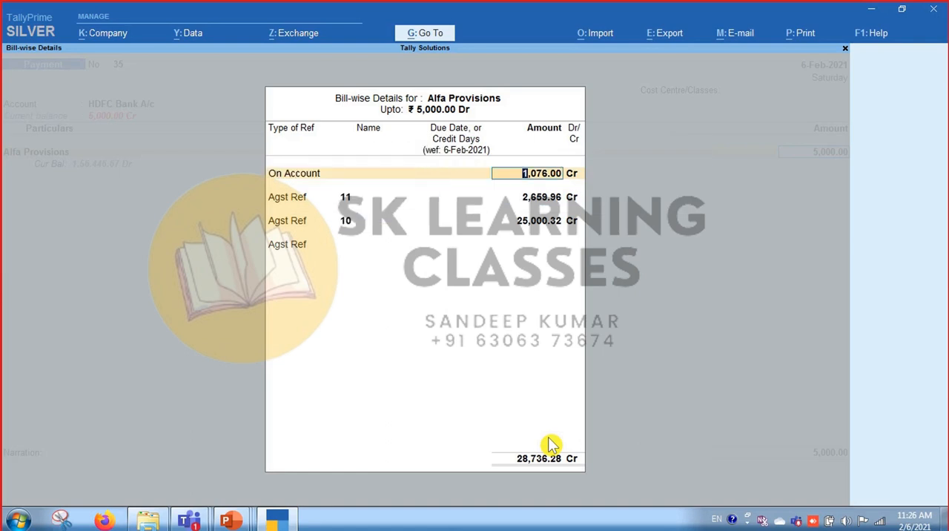
{"action": "type", "text": "5000"}
{"action": "key", "text": "Return"}
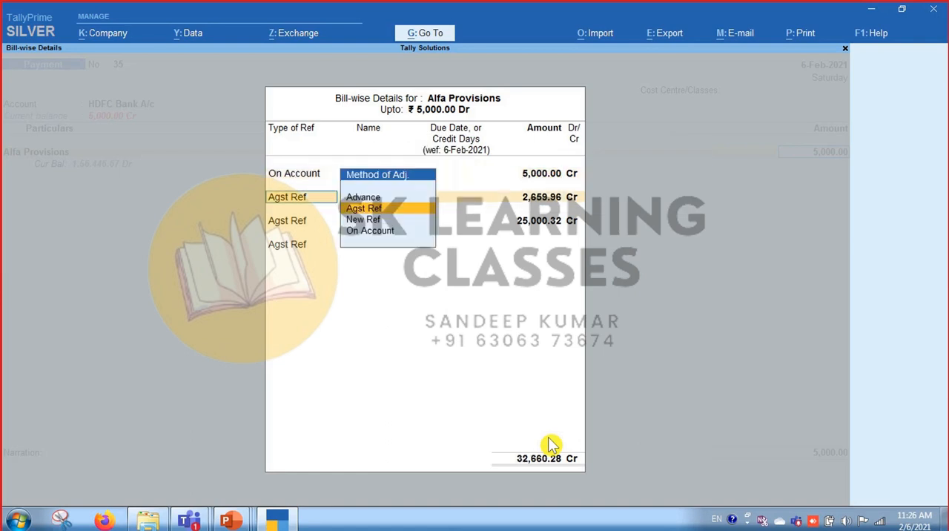
{"action": "key", "text": "Down"}
{"action": "key", "text": "Down"}
{"action": "key", "text": "Return"}
{"action": "key", "text": "Escape"}
{"action": "key", "text": "Escape"}
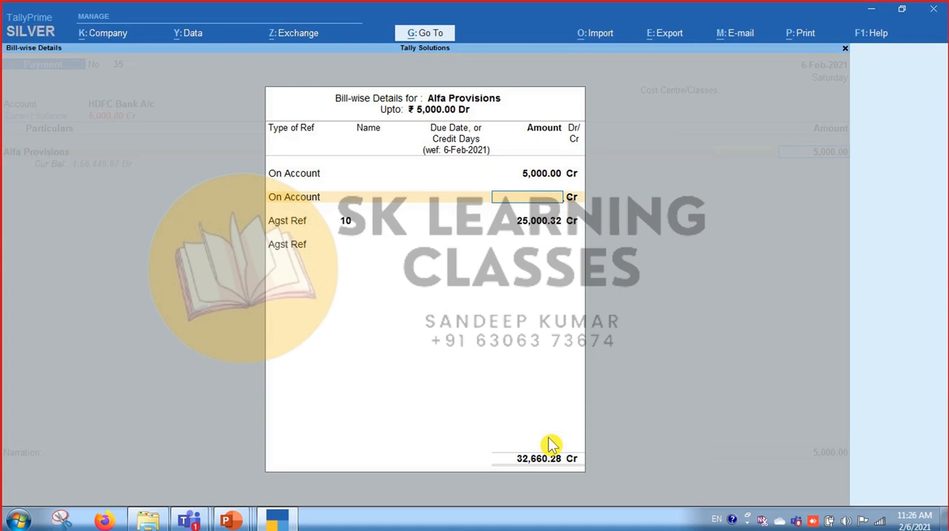
{"action": "key", "text": "Return"}
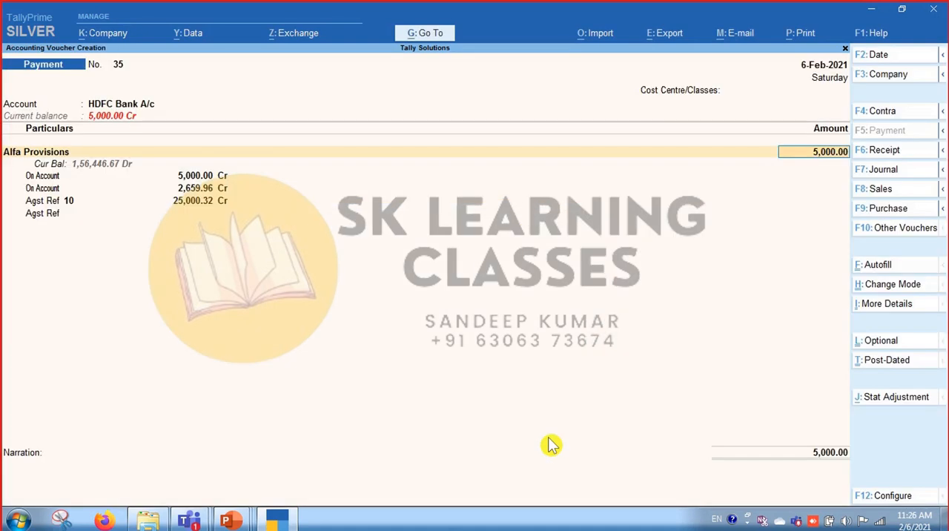
Discard the unfinished Alfa Provisions payment voucher and open a new payment voucher.
{"action": "key", "text": "Escape"}
{"action": "key", "text": "Escape"}
{"action": "key", "text": "Return"}
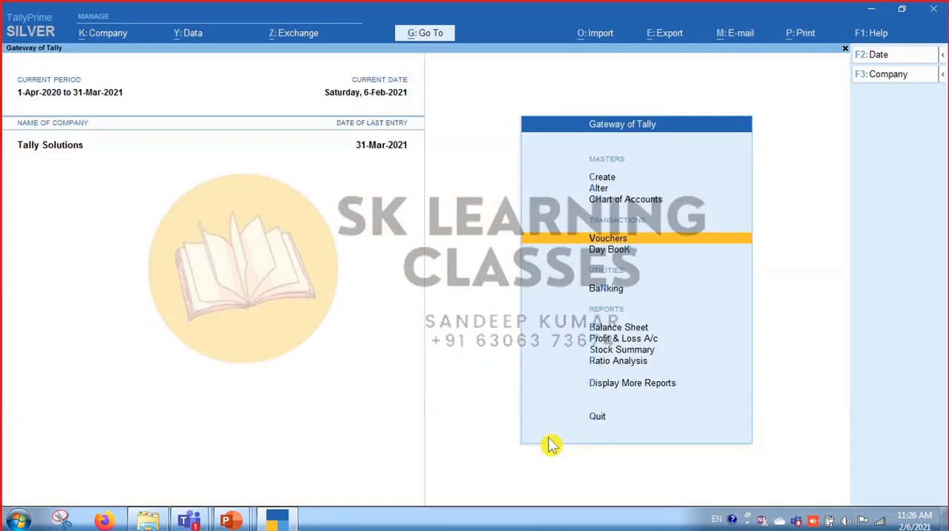
{"action": "key", "text": "Return"}
{"action": "key", "text": "Return"}
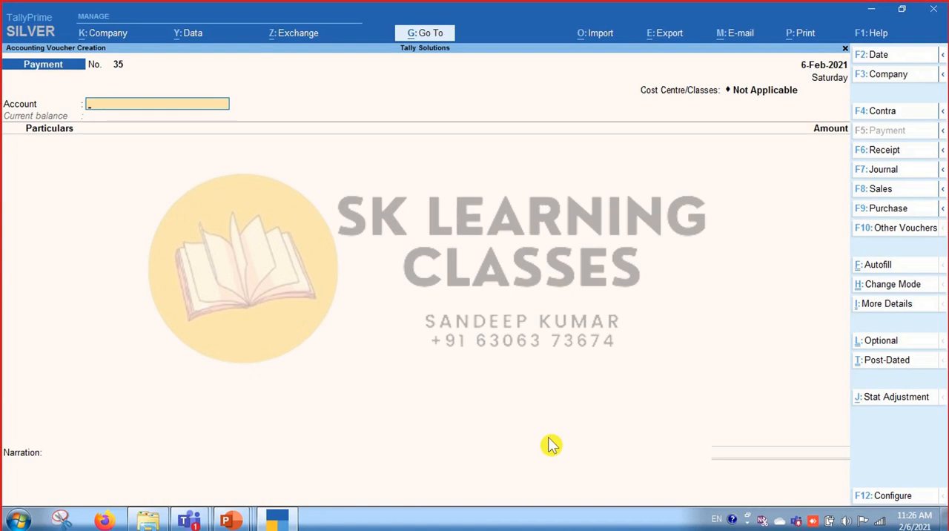
Set HDFC Bank A/c as the payment account and Alfa Provisions as the ledger being paid.
{"action": "type", "text": "Ban"}
{"action": "key", "text": "Down"}
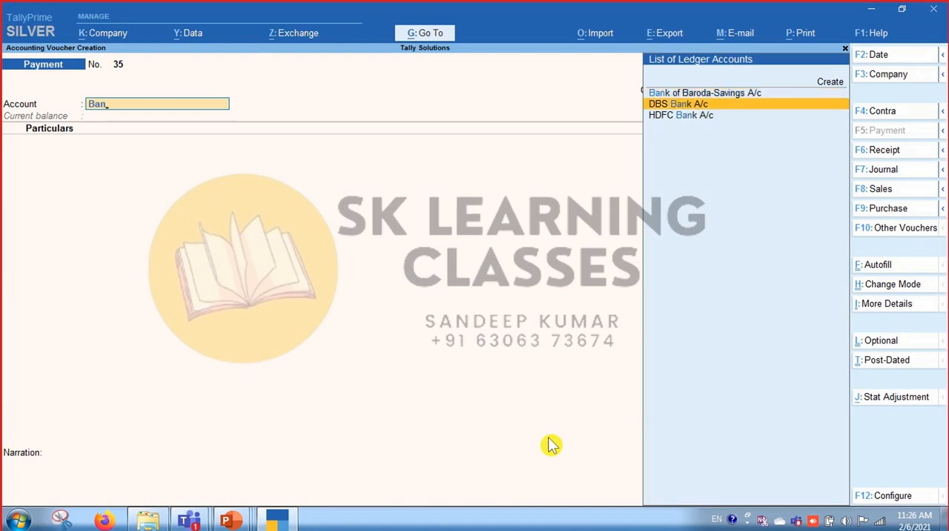
{"action": "key", "text": "Down"}
{"action": "key", "text": "Return"}
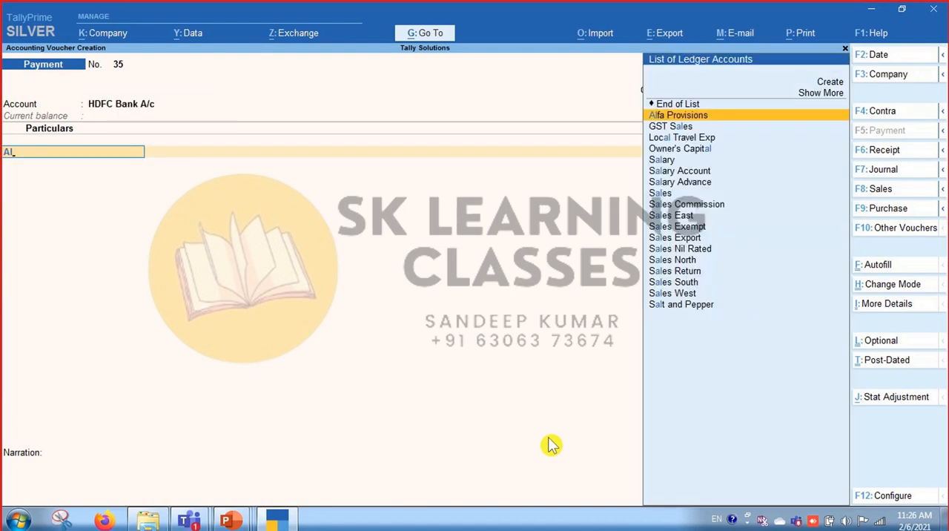
{"action": "key", "text": "Return"}
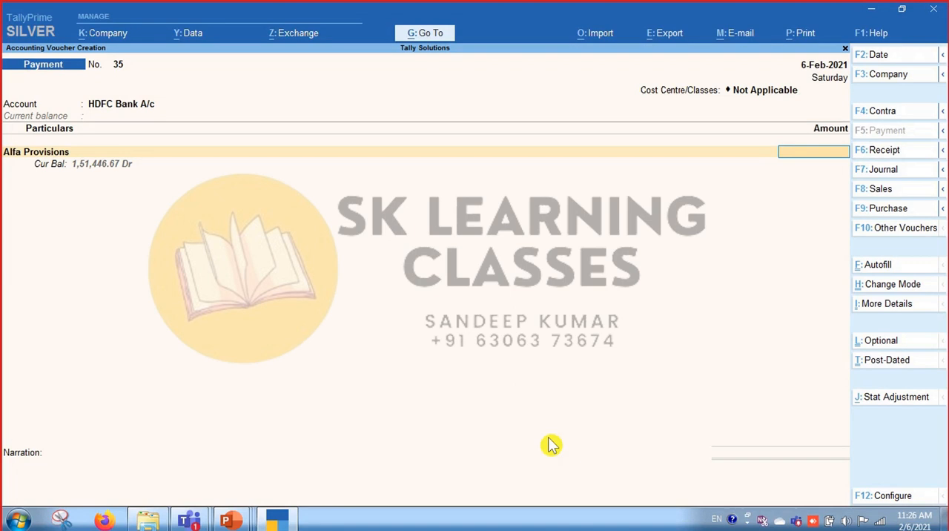
Alter the Alfa Provisions ledger from within the voucher, setting Maintain balances bill-by-bill to No, and save it.
{"action": "key", "text": "BackSpace"}
{"action": "key", "text": "ctrl+Return"}
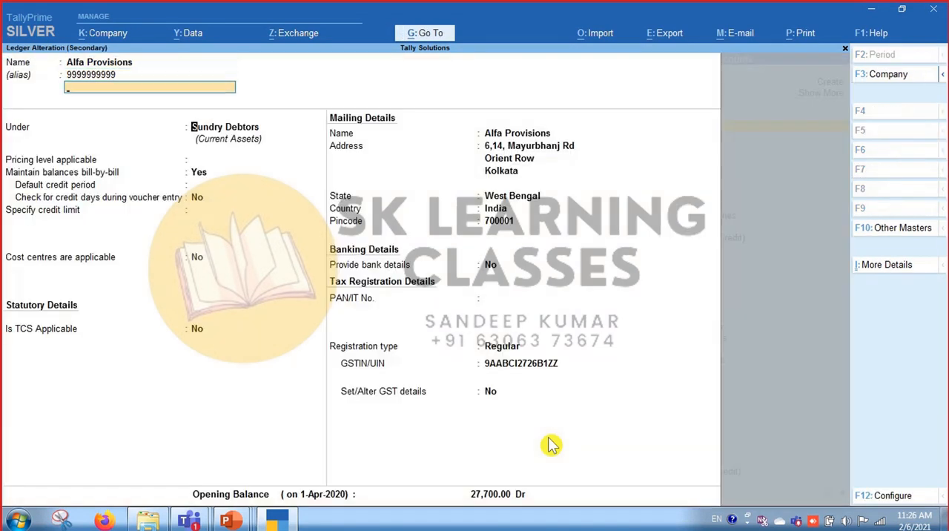
{"action": "key", "text": "Return"}
{"action": "key", "text": "Return"}
{"action": "key", "text": "Return"}
{"action": "key", "text": "n"}
{"action": "key", "text": "ctrl"}
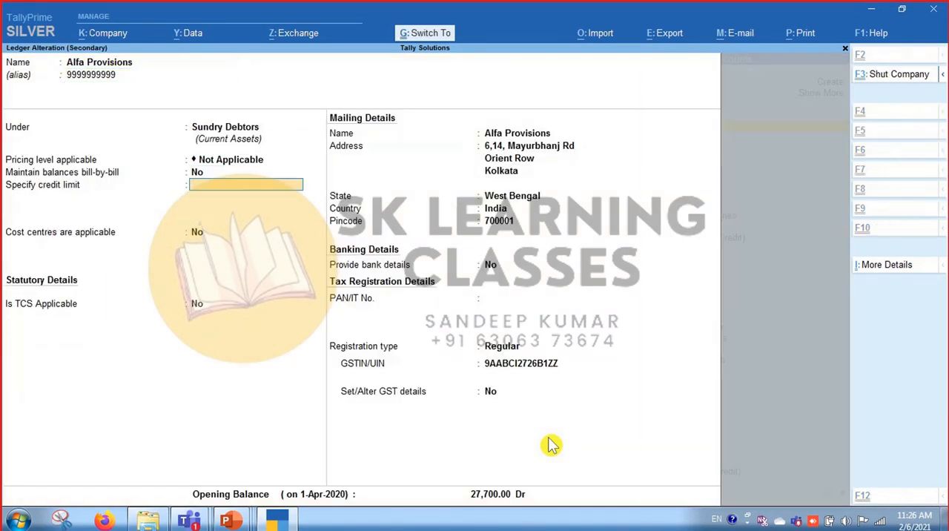
{"action": "key", "text": "ctrl+a"}
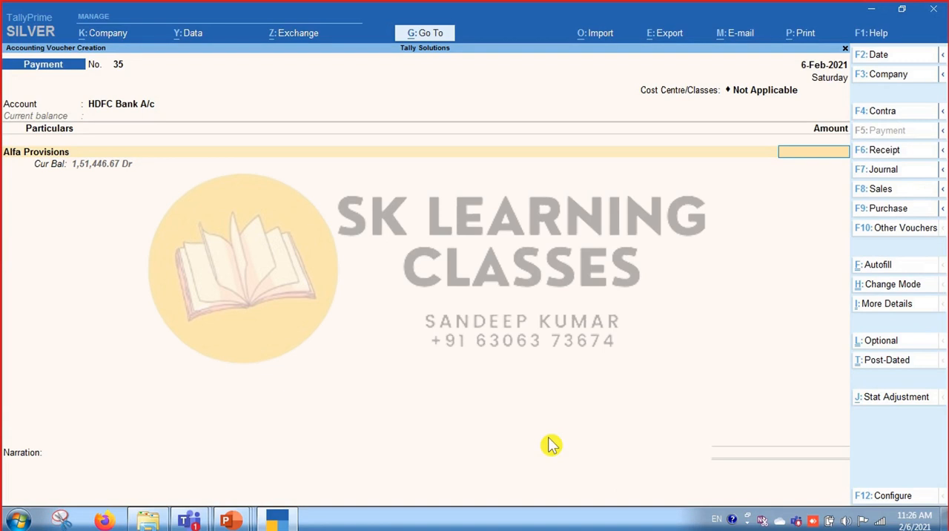
Enter 5,000 as the payment amount and go through the bank allocation as far as the cheque's instrument number.
{"action": "type", "text": "5000"}
{"action": "key", "text": "Return"}
{"action": "key", "text": "Return"}
{"action": "key", "text": "Return"}
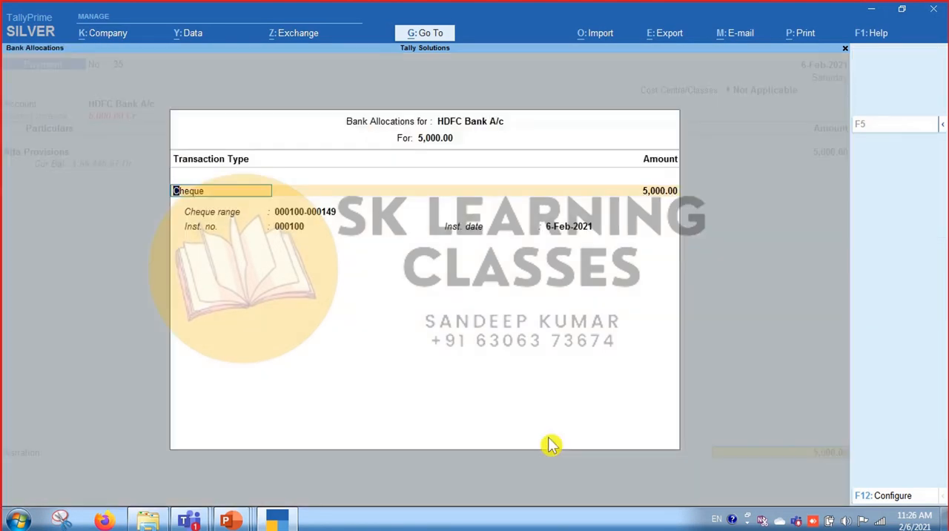
{"action": "key", "text": "Return"}
{"action": "key", "text": "Return"}
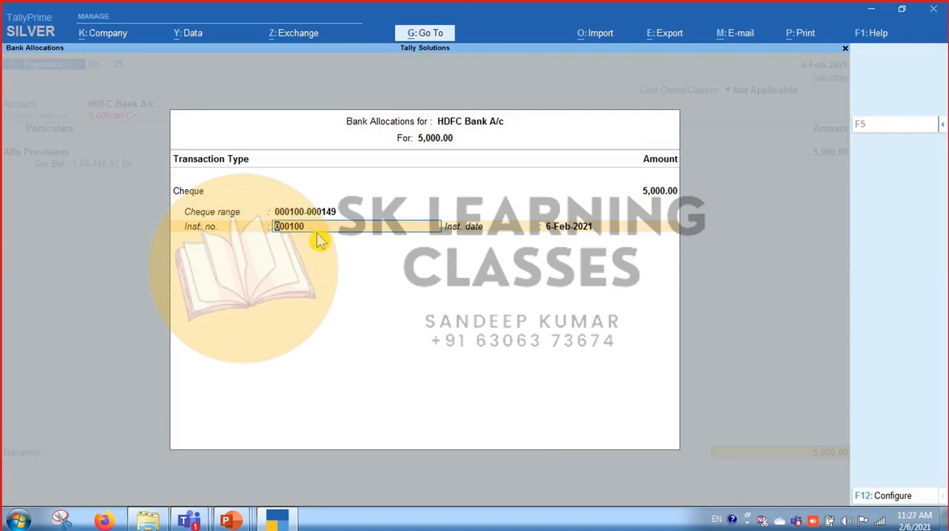
Return to the bank allocation's transaction type and examine the expanded list of types, keeping Cheque selected.
{"action": "key", "text": "BackSpace"}
{"action": "key", "text": "BackSpace"}
{"action": "key", "text": "BackSpace"}
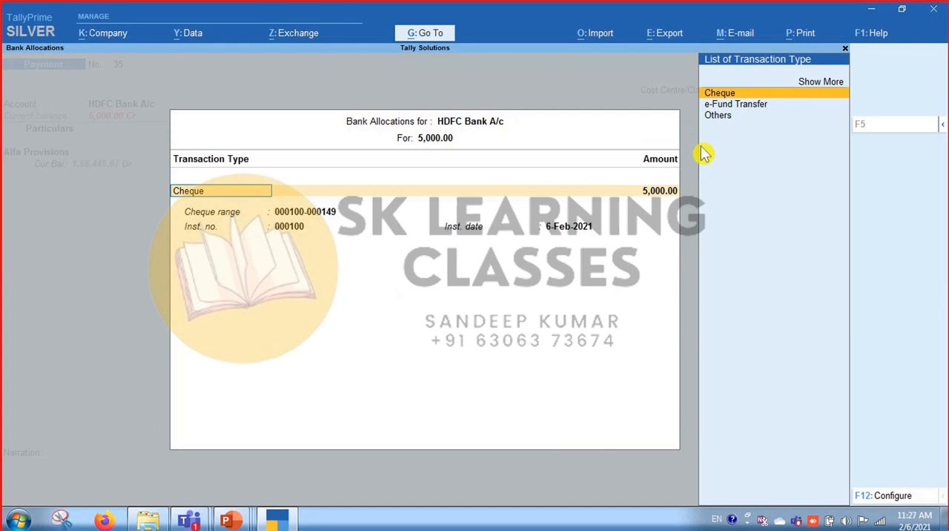
{"action": "key", "text": "Down"}
{"action": "key", "text": "Down"}
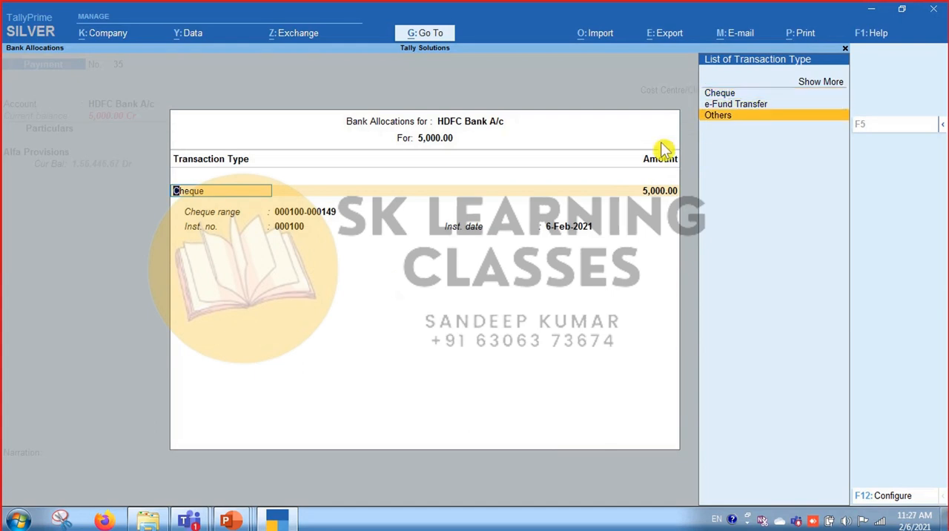
{"action": "key", "text": "Down"}
{"action": "key", "text": "Up"}
{"action": "key", "text": "Return"}
{"action": "key", "text": "Down"}
{"action": "key", "text": "Down"}
{"action": "key", "text": "Down"}
{"action": "key", "text": "Down"}
{"action": "key", "text": "Down"}
{"action": "key", "text": "Down"}
{"action": "key", "text": "Down"}
{"action": "key", "text": "Down"}
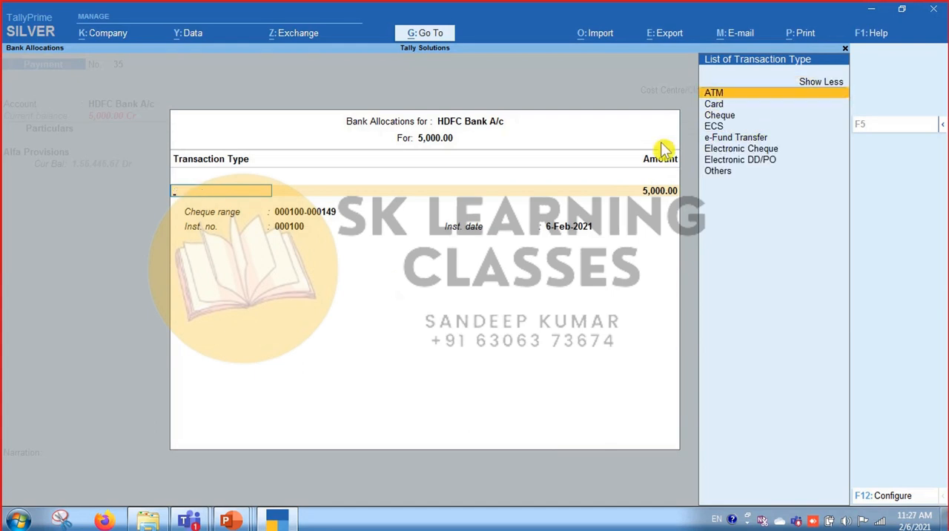
{"action": "key", "text": "Up"}
{"action": "key", "text": "Up"}
{"action": "key", "text": "Up"}
{"action": "key", "text": "Up"}
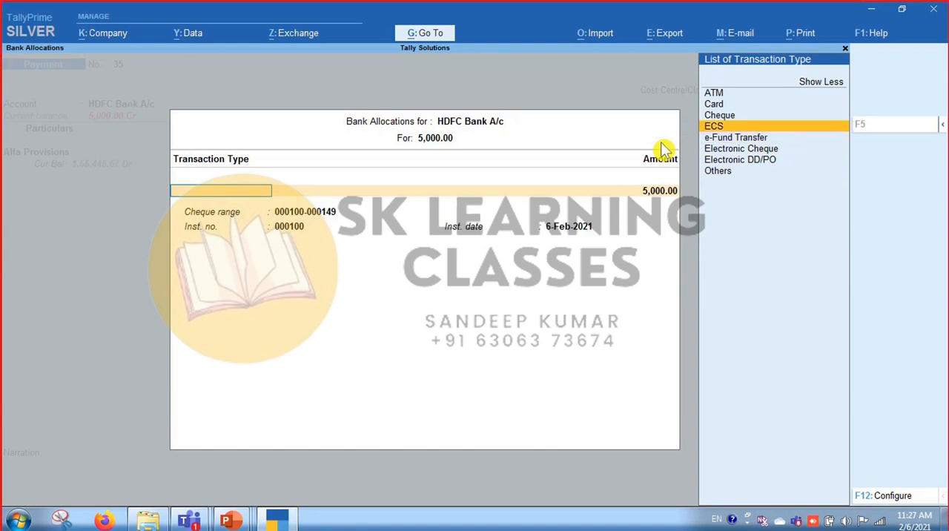
{"action": "key", "text": "Up"}
{"action": "key", "text": "Return"}
{"action": "key", "text": "BackSpace"}
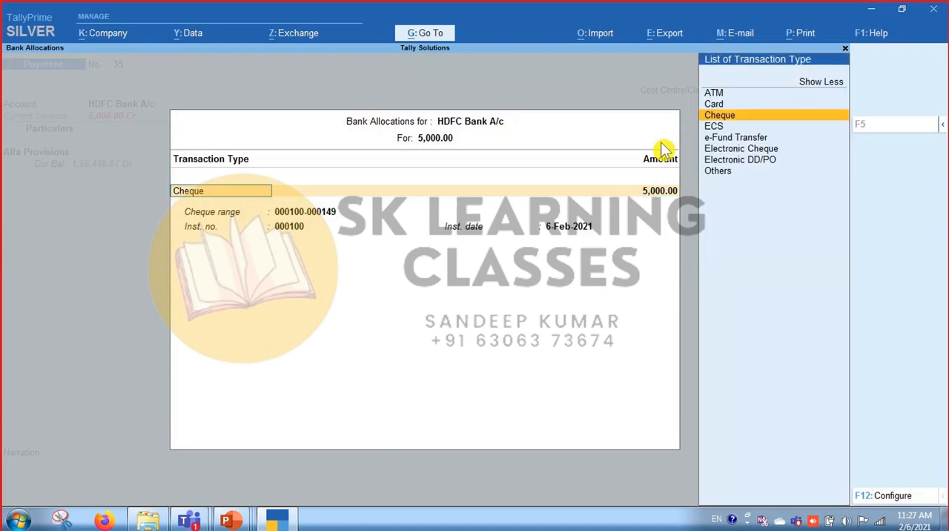
Try ATM, Card and e-Fund Transfer as the bank allocation's transaction type to compare their detail fields.
{"action": "key", "text": "Up"}
{"action": "key", "text": "Up"}
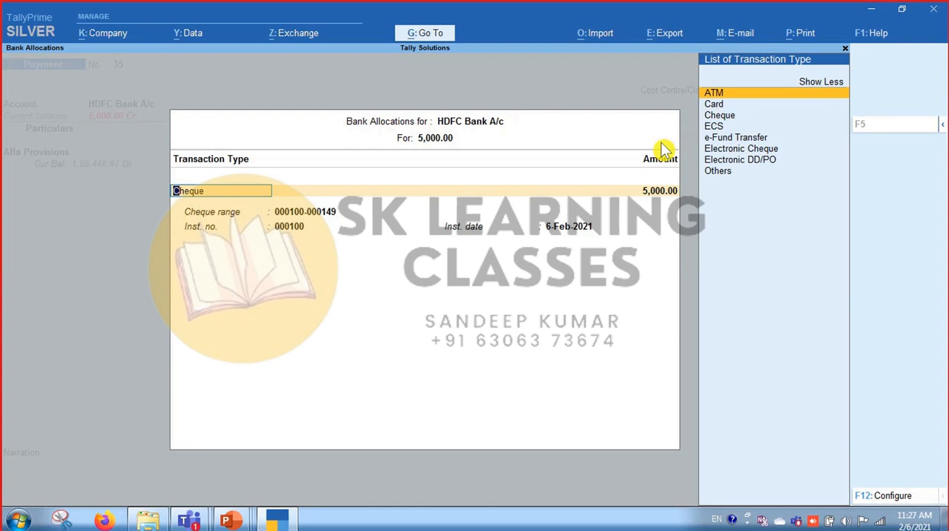
{"action": "key", "text": "Return"}
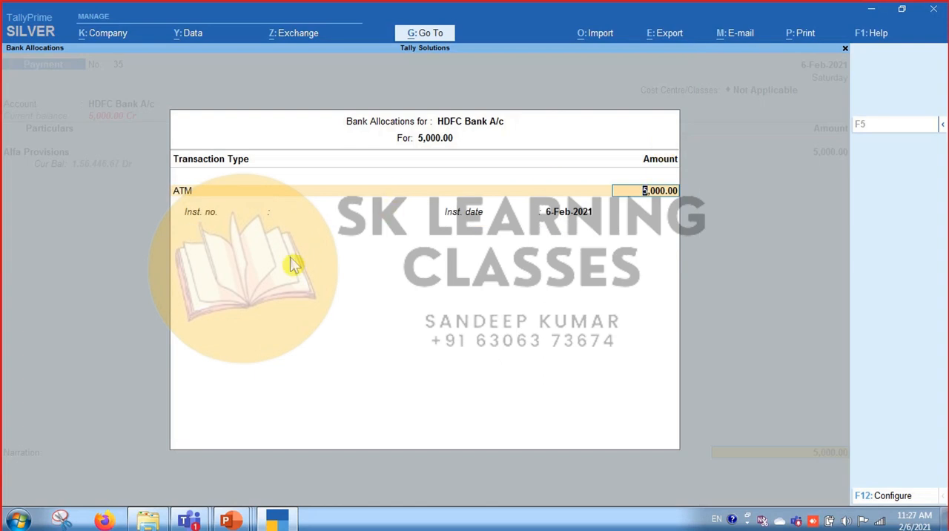
{"action": "key", "text": "BackSpace"}
{"action": "key", "text": "Down"}
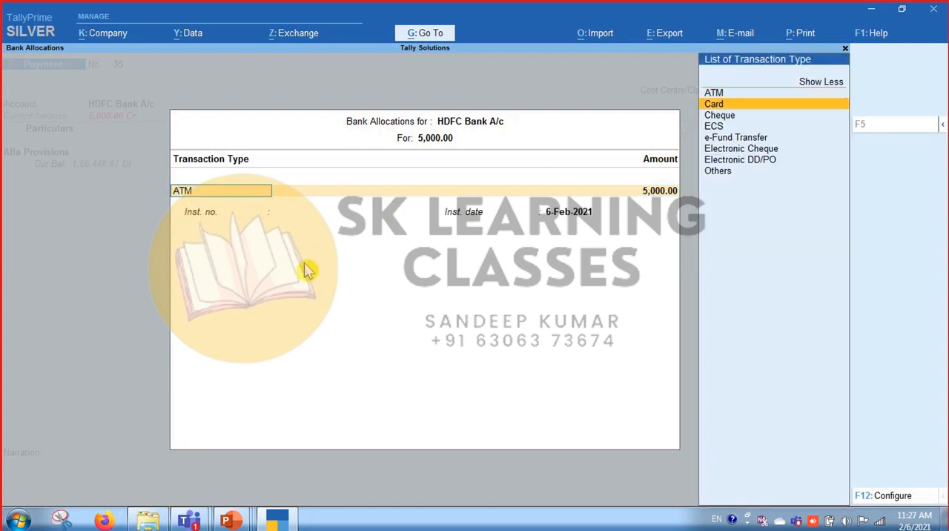
{"action": "key", "text": "Return"}
{"action": "key", "text": "BackSpace"}
{"action": "key", "text": "Down"}
{"action": "key", "text": "Down"}
{"action": "key", "text": "Down"}
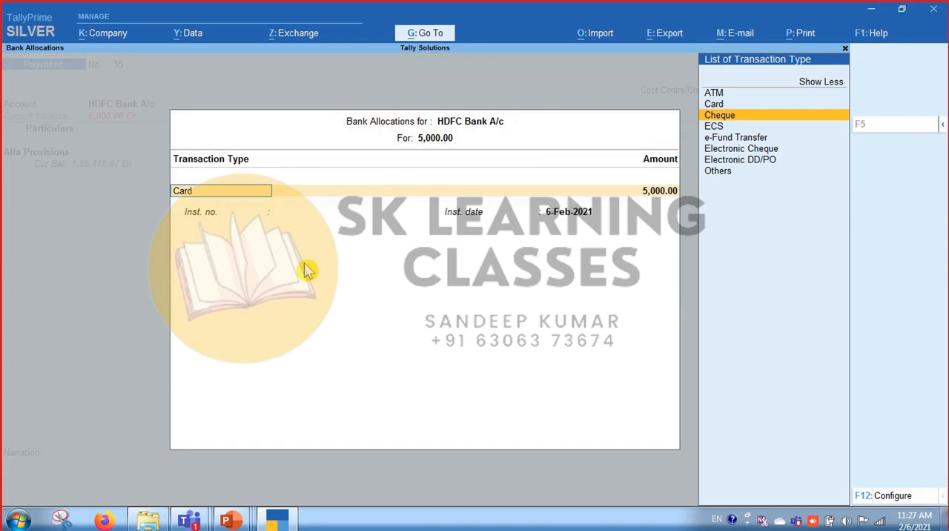
{"action": "key", "text": "Return"}
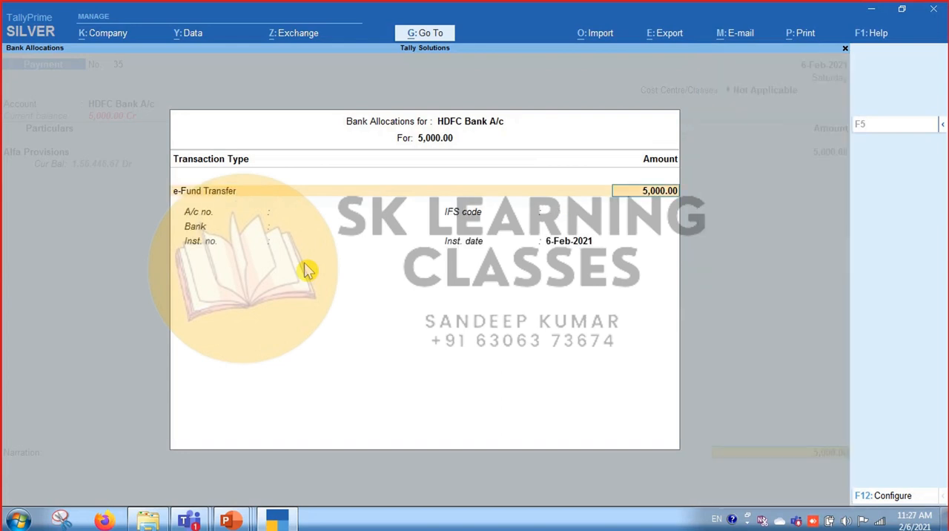
{"action": "key", "text": "BackSpace"}
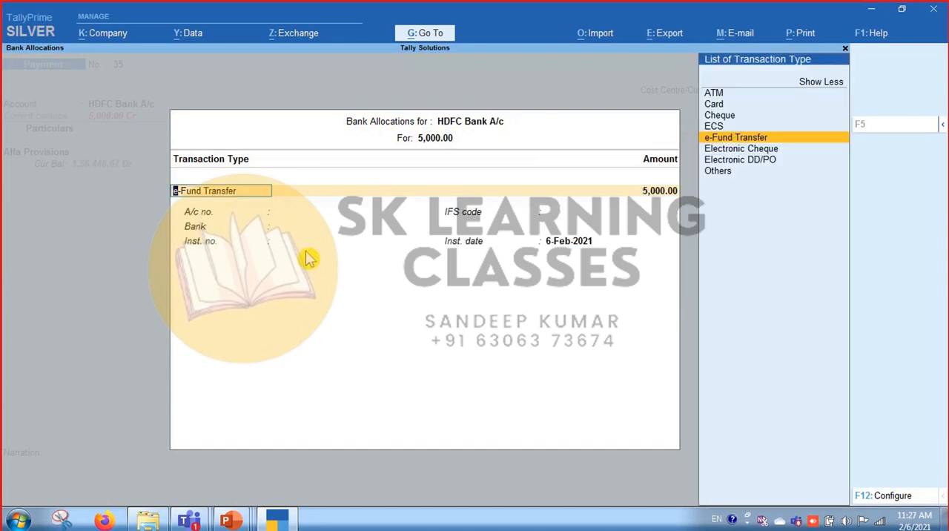
Set the transaction type back to Cheque for the full 5,000 and save the payment voucher without a narration.
{"action": "key", "text": "Up"}
{"action": "key", "text": "Up"}
{"action": "key", "text": "Return"}
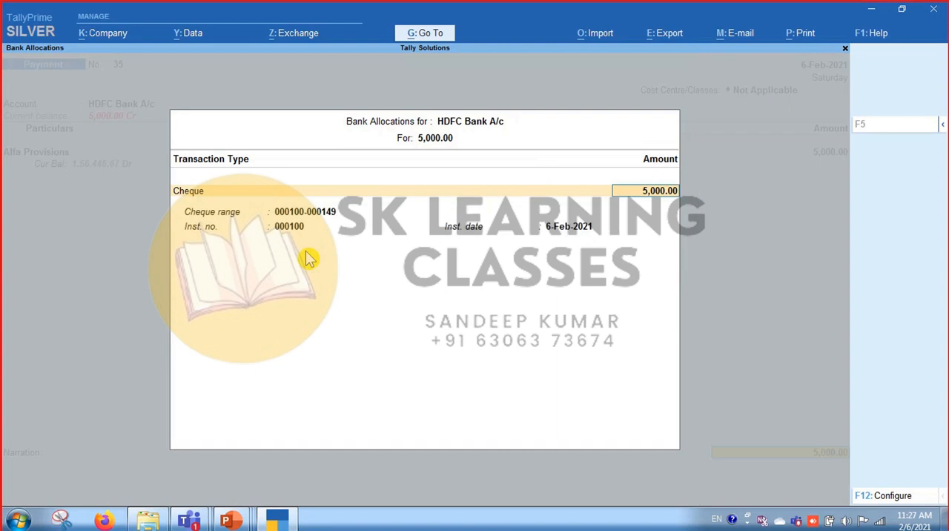
{"action": "key", "text": "Return"}
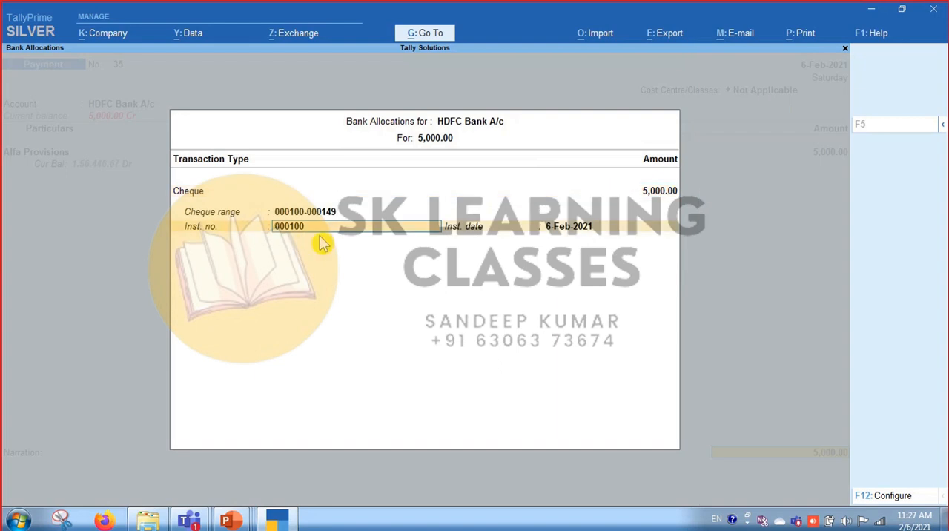
{"action": "key", "text": "Return"}
{"action": "key", "text": "Return"}
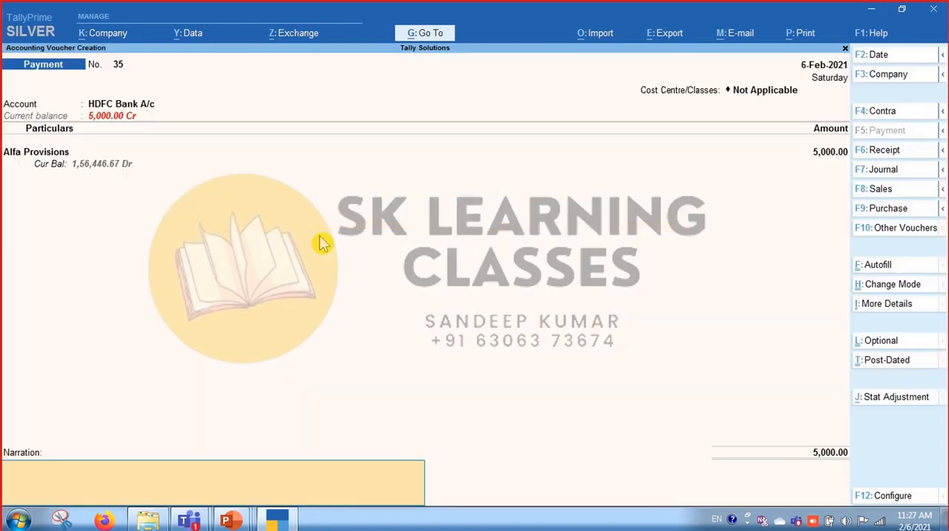
{"action": "key", "text": "Return"}
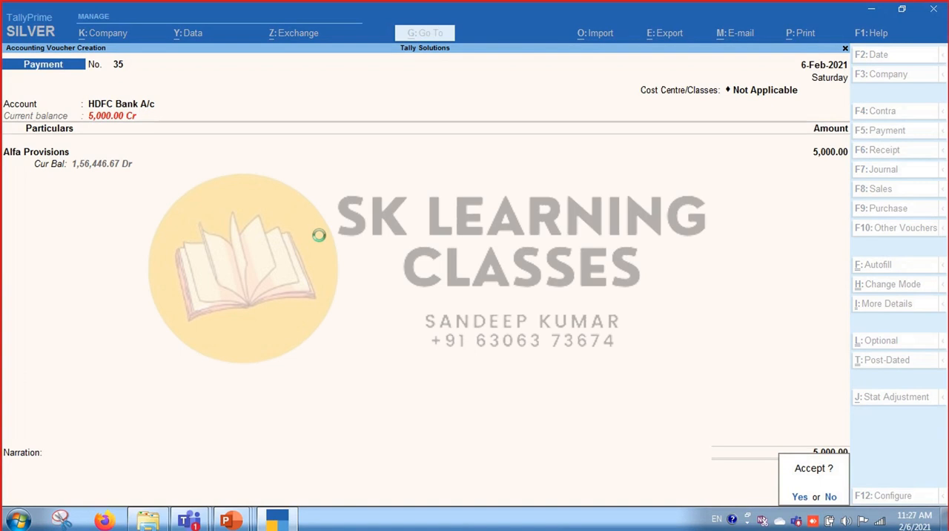
{"action": "key", "text": "Return"}
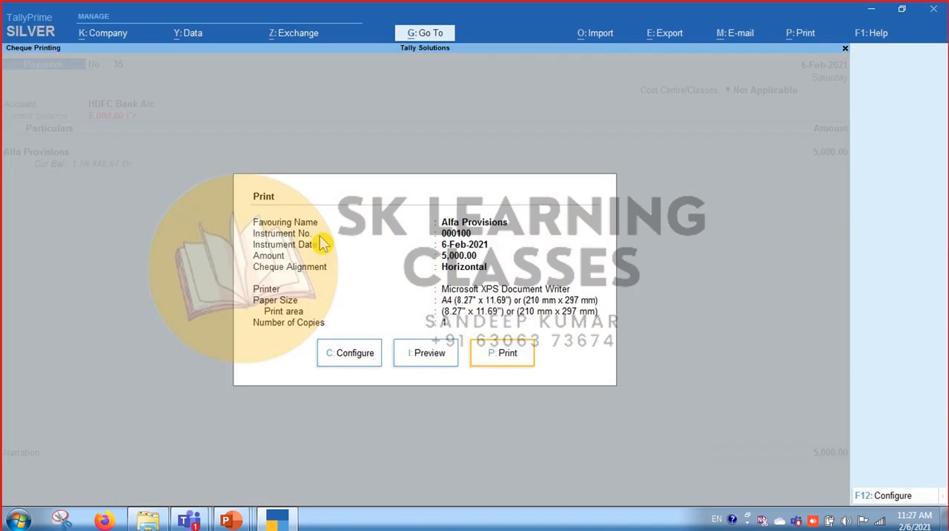
Preview the cheque to examine its crossing, date, payee, amounts and signatory layout, and return to the cheque printing settings.
{"action": "left_click", "coordinate": [437, 359]}
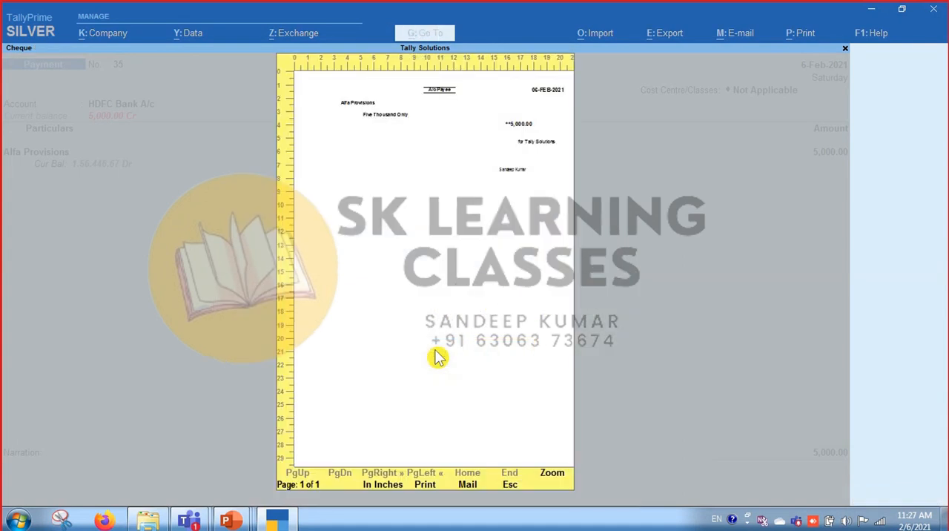
{"action": "left_click", "coordinate": [437, 359]}
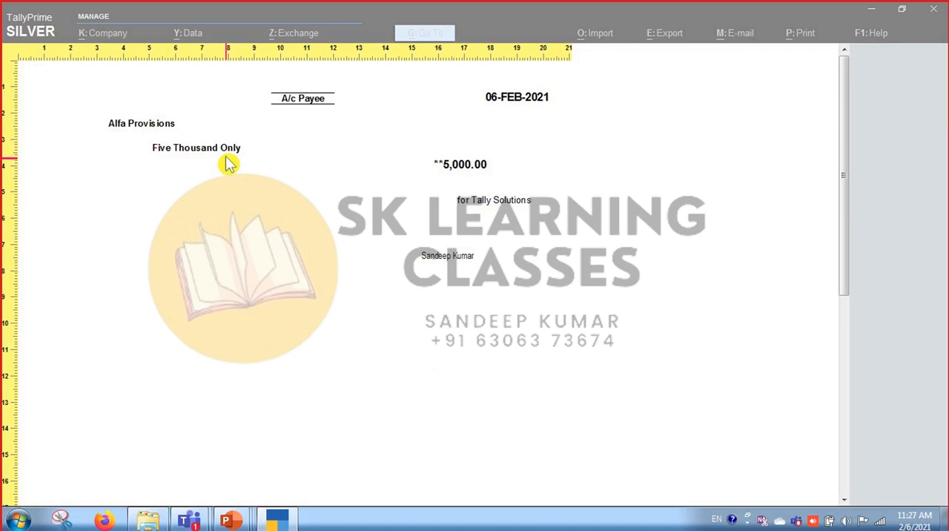
{"action": "key", "text": "Escape"}
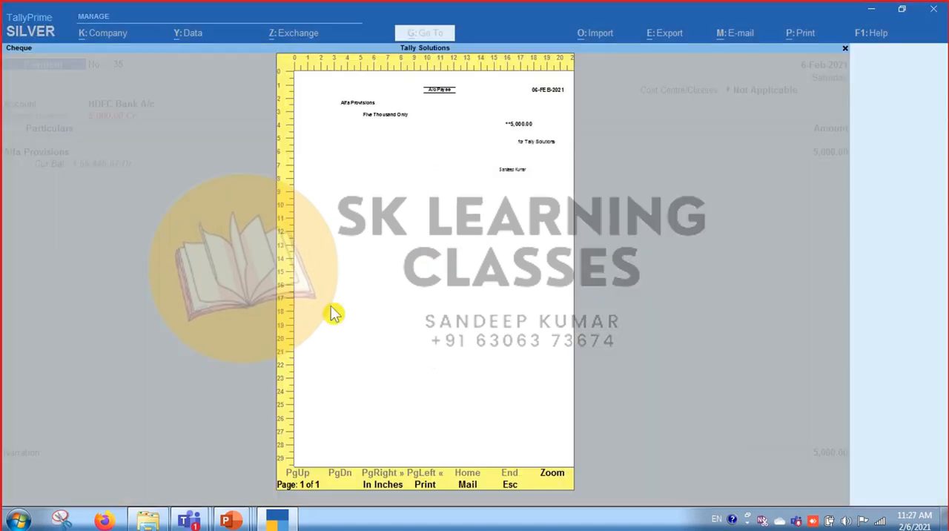
{"action": "key", "text": "Escape"}
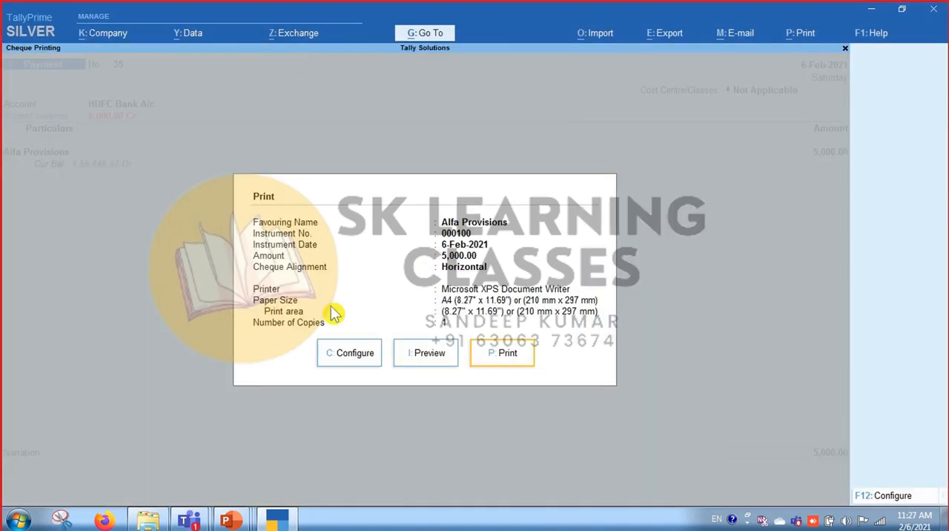
{"action": "left_click", "coordinate": [421, 356]}
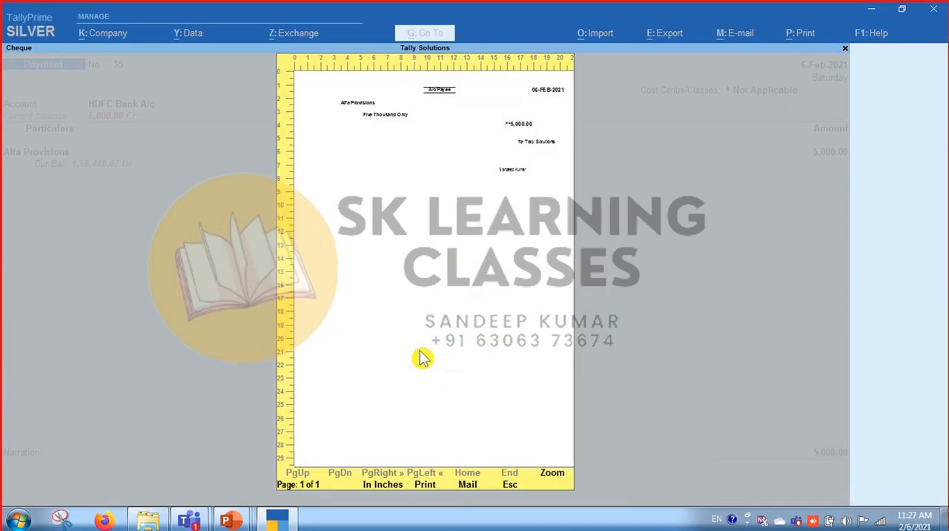
{"action": "left_click", "coordinate": [441, 298]}
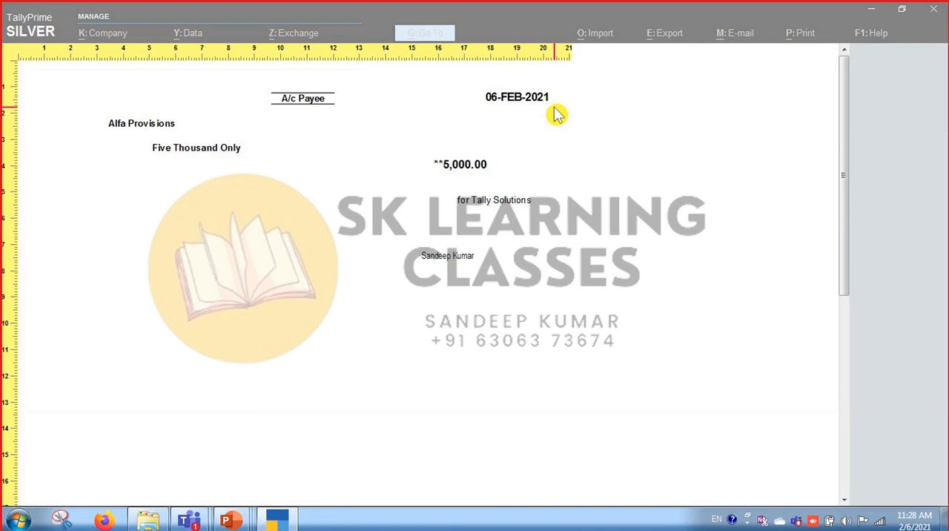
{"action": "left_click", "coordinate": [549, 177]}
{"action": "key", "text": "Escape"}
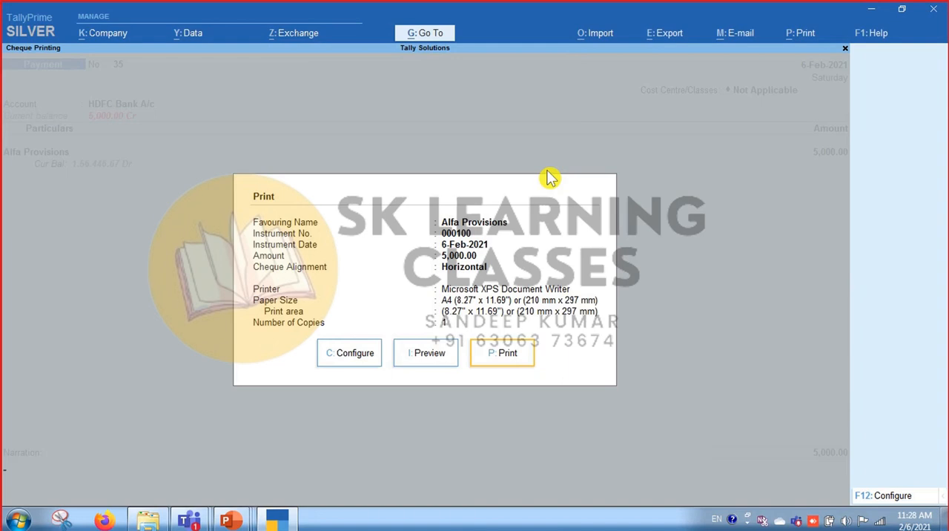
Leave the 5,000 cheque's print settings and enter a new 7,000 payment from HDFC Bank A/c to Alfa Provisions.
{"action": "key", "text": "Return"}
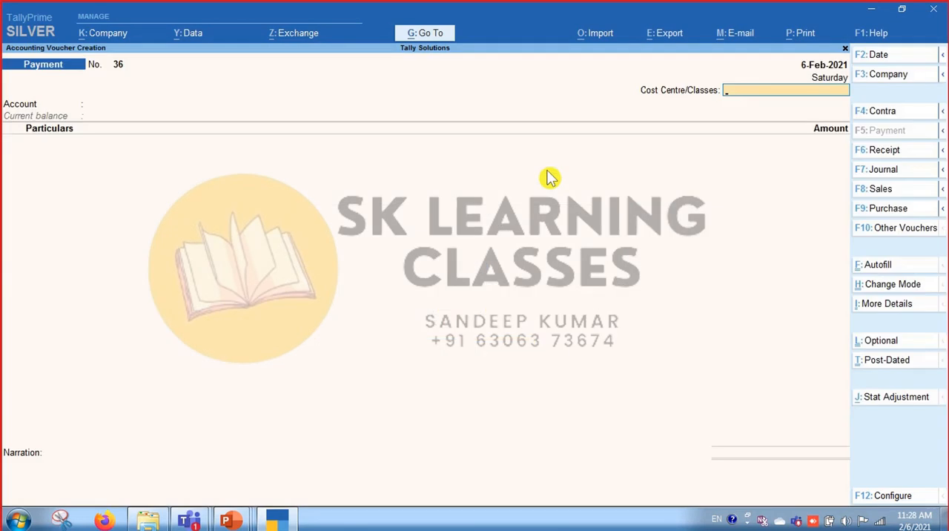
{"action": "key", "text": "Return"}
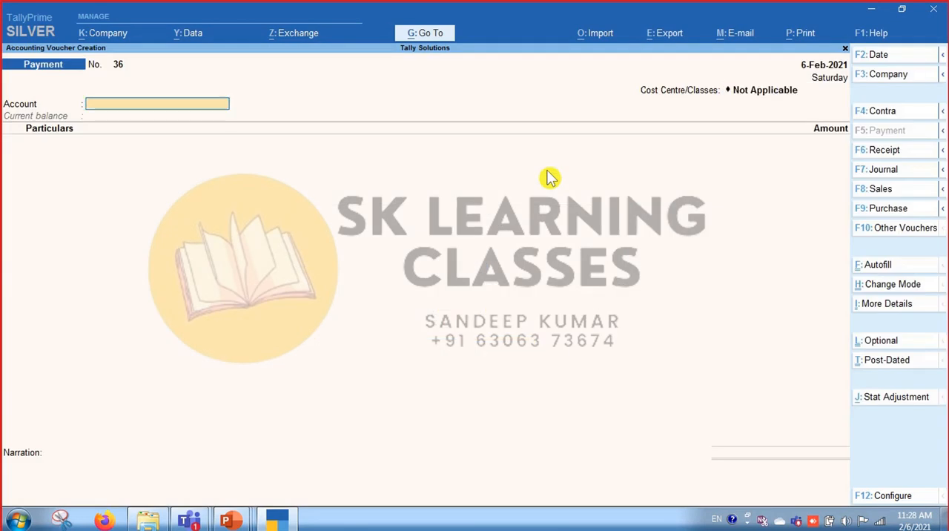
{"action": "type", "text": "Ban"}
{"action": "key", "text": "Down"}
{"action": "key", "text": "Down"}
{"action": "key", "text": "Return"}
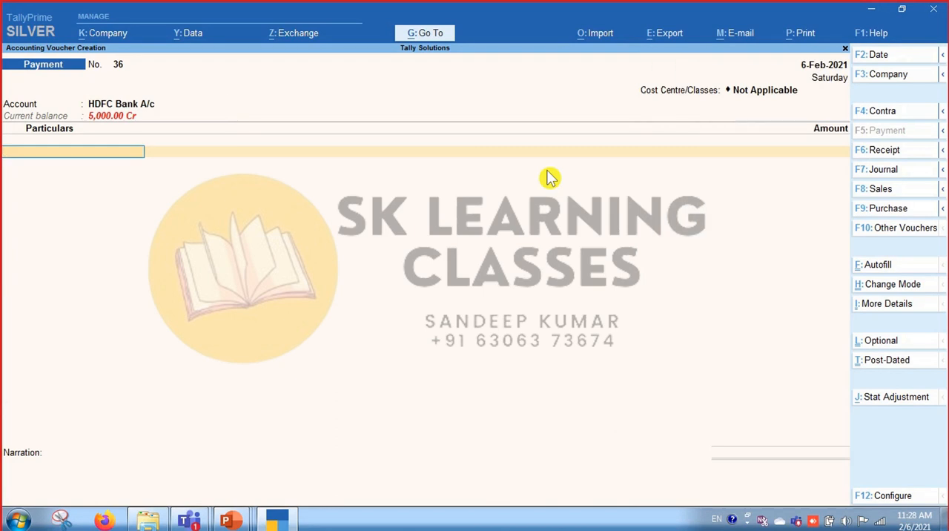
{"action": "type", "text": "alf"}
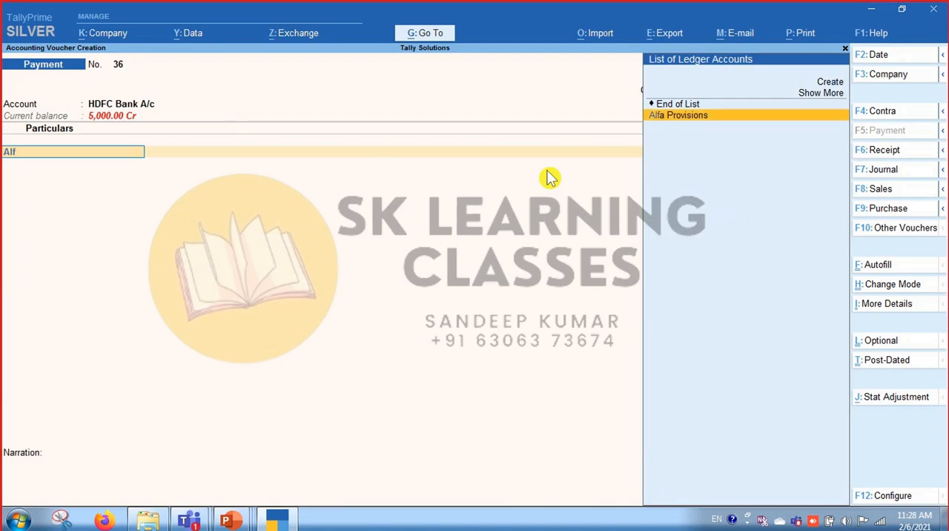
{"action": "key", "text": "Return"}
{"action": "type", "text": "7000"}
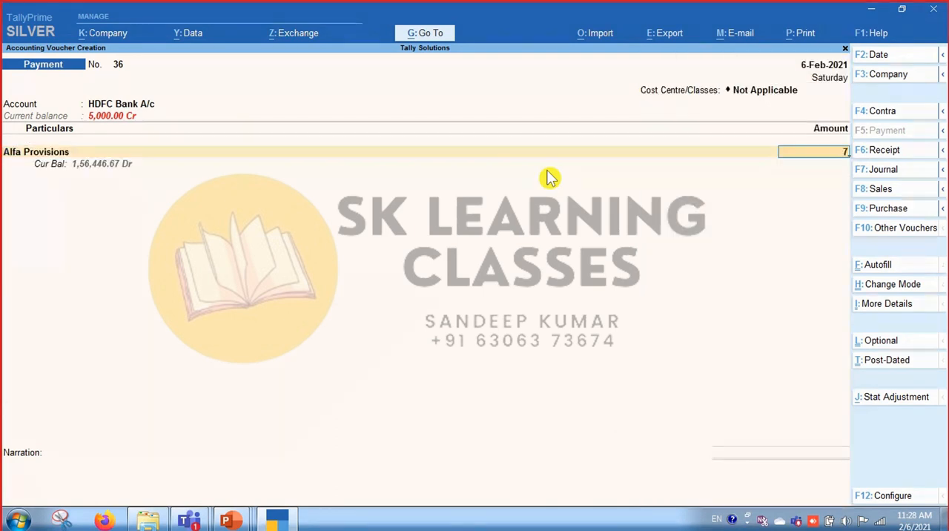
{"action": "key", "text": "Return"}
{"action": "key", "text": "Return"}
{"action": "key", "text": "Return"}
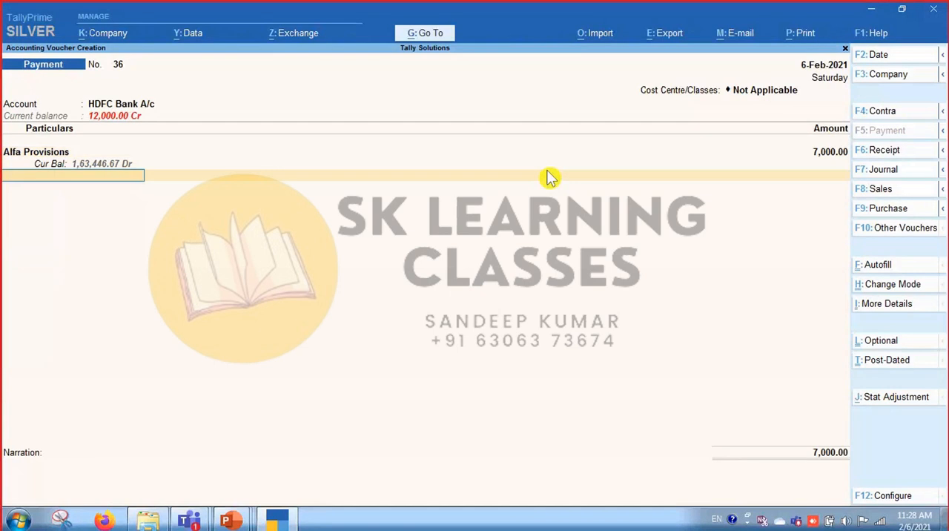
Set the payment cheque's instrument number to 000105, save the voucher without a narration and skip printing the cheque.
{"action": "key", "text": "Return"}
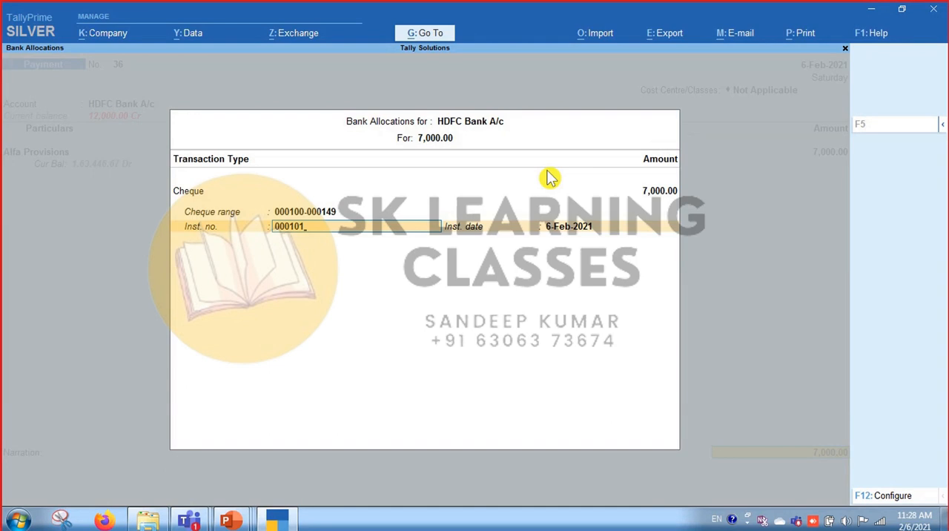
{"action": "key", "text": "BackSpace"}
{"action": "type", "text": "5"}
{"action": "key", "text": "Return"}
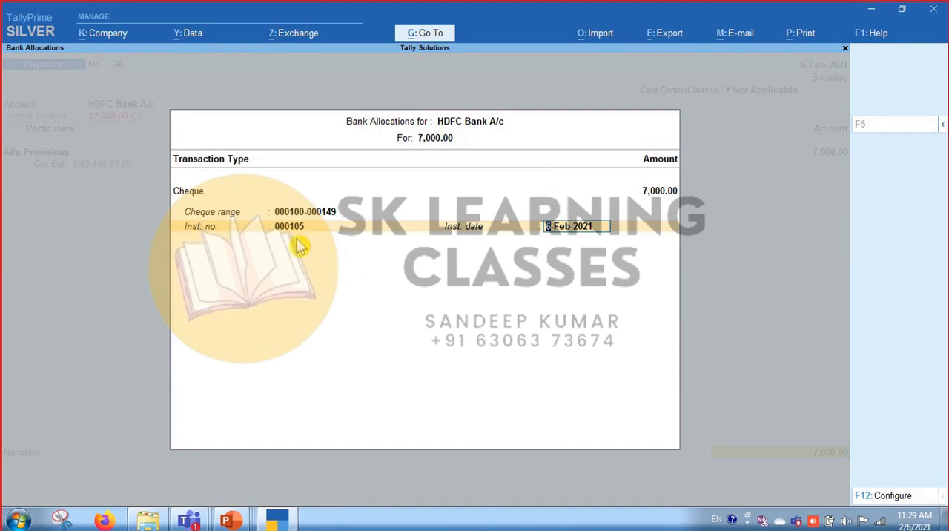
{"action": "key", "text": "Return"}
{"action": "key", "text": "Return"}
{"action": "key", "text": "Return"}
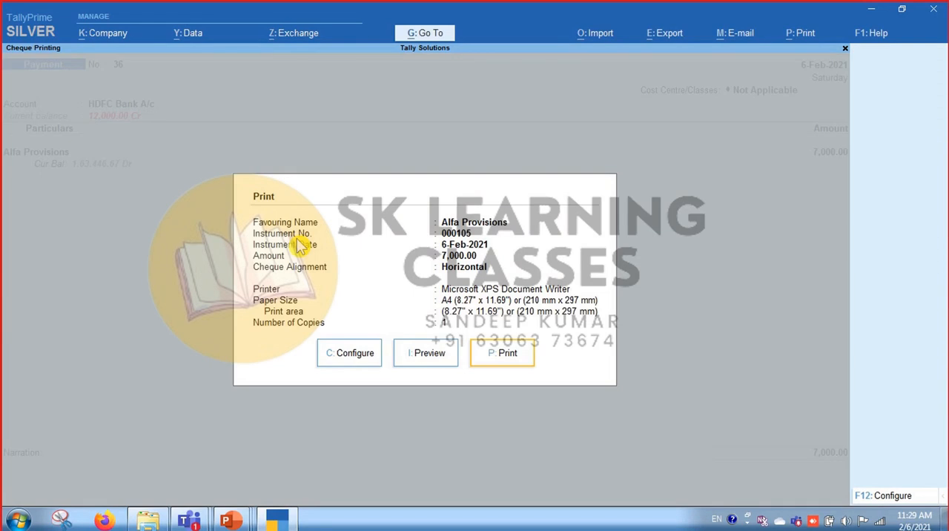
{"action": "key", "text": "Escape"}
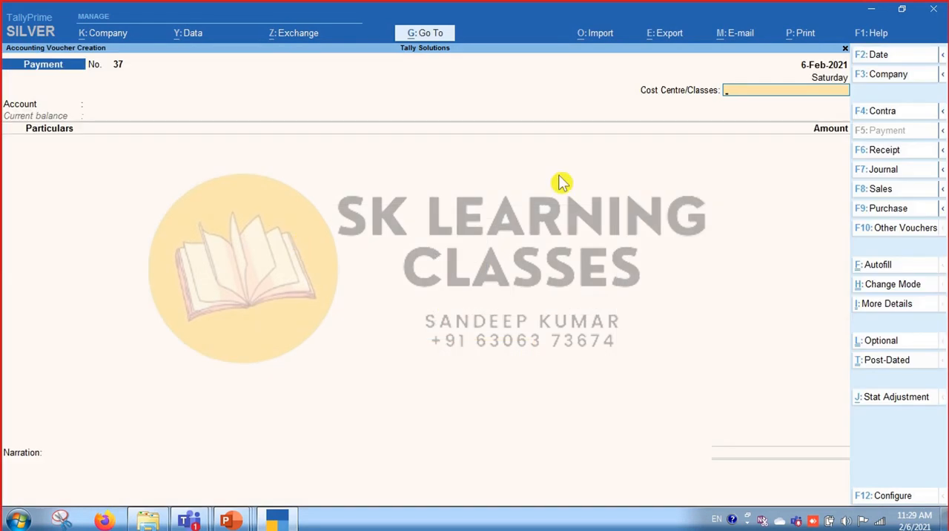
Switch to a receipt voucher and choose HDFC Bank A/c as the receiving account.
{"action": "left_click", "coordinate": [885, 154]}
{"action": "key", "text": "Return"}
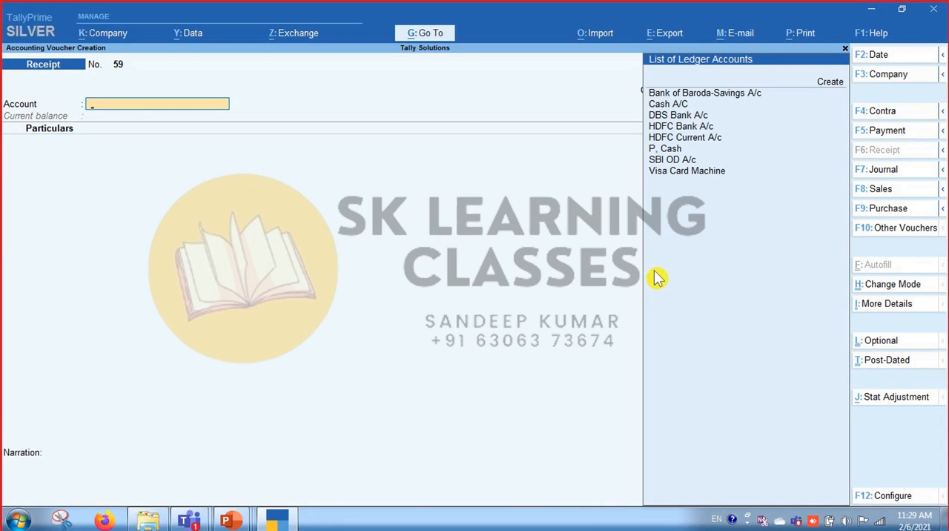
{"action": "key", "text": "Down"}
{"action": "key", "text": "Down"}
{"action": "key", "text": "Down"}
{"action": "key", "text": "Down"}
{"action": "key", "text": "Down"}
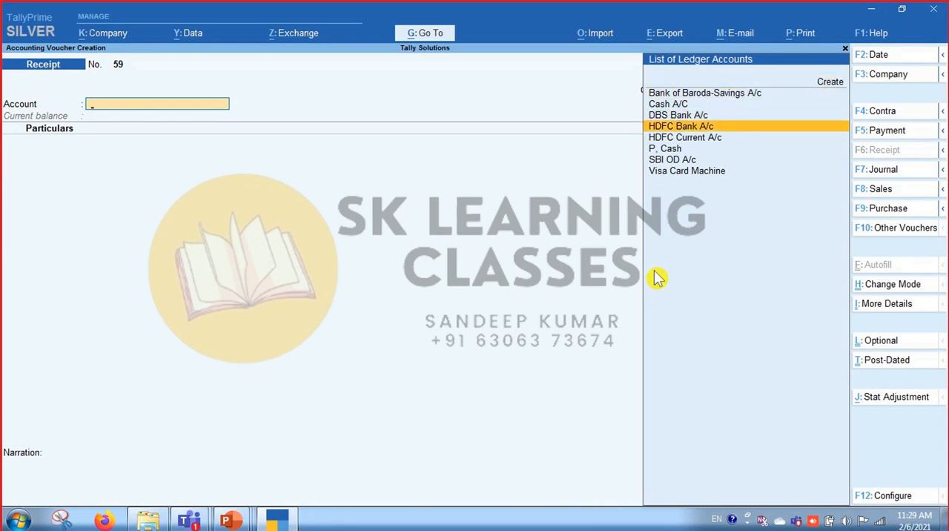
{"action": "key", "text": "Down"}
{"action": "key", "text": "Up"}
{"action": "key", "text": "Return"}
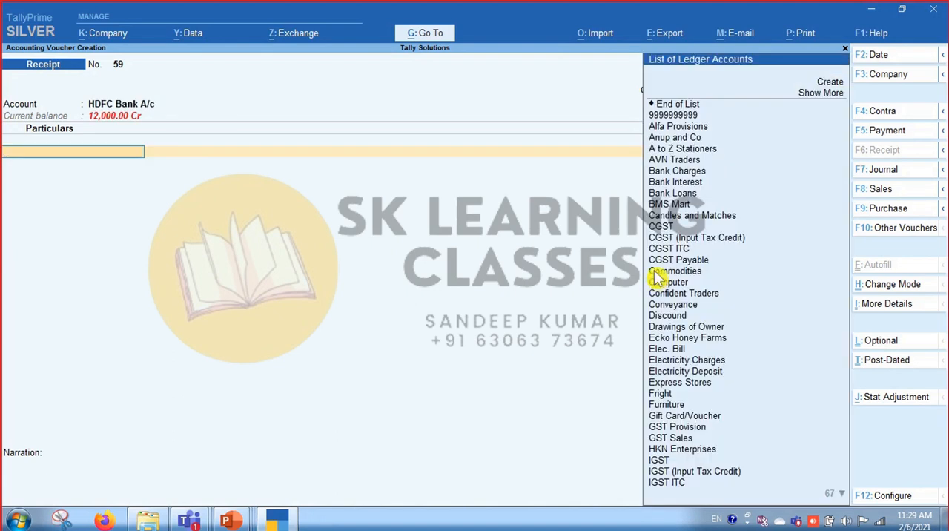
{"action": "type", "text": "Cu"}
{"action": "key", "text": "BackSpace"}
{"action": "key", "text": "BackSpace"}
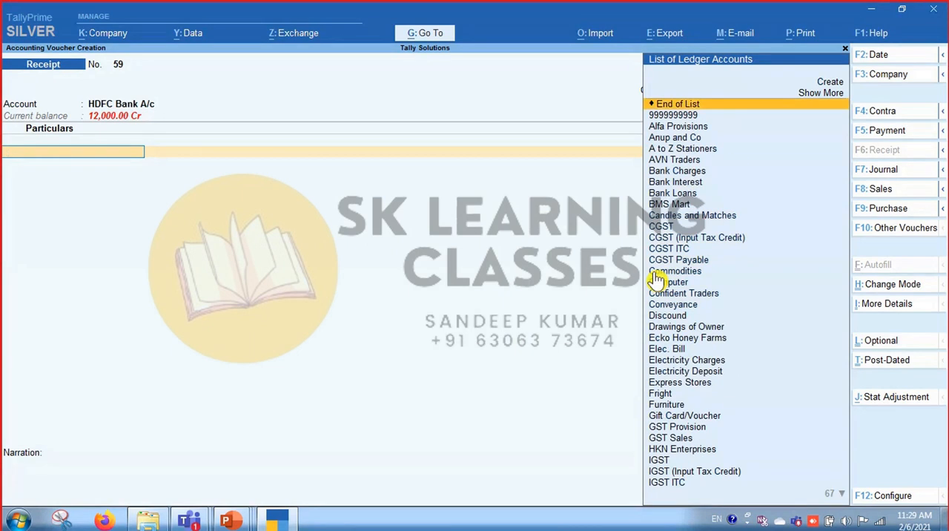
{"action": "key", "text": "Down"}
{"action": "type", "text": "la"}
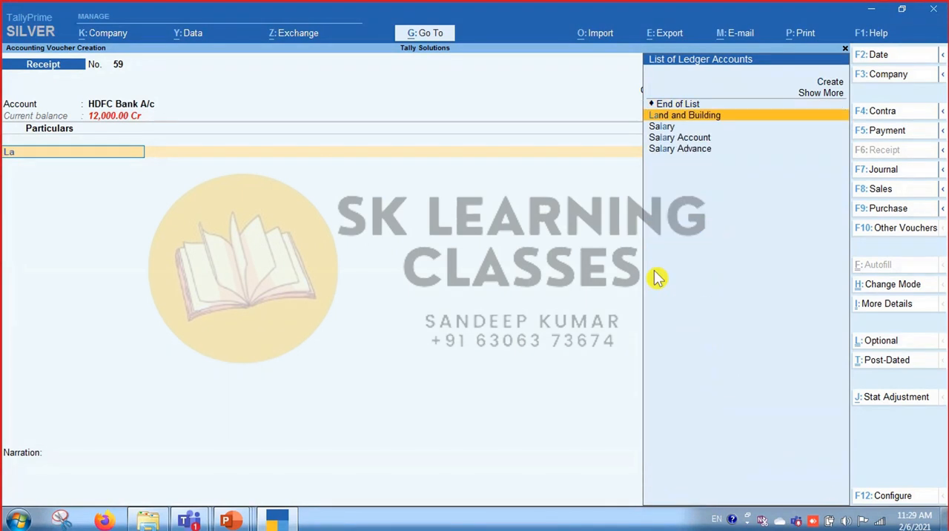
{"action": "key", "text": "BackSpace"}
{"action": "key", "text": "BackSpace"}
{"action": "type", "text": "a"}
{"action": "key", "text": "BackSpace"}
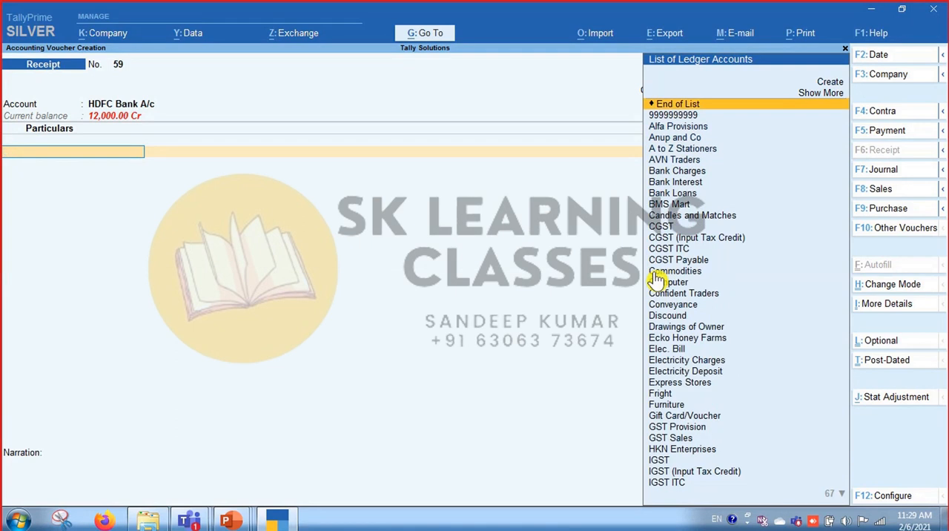
Credit the individual's ledger listed just after Maruthi Van among the "ma" matches with 7,000 in the receipt.
{"action": "type", "text": "ma"}
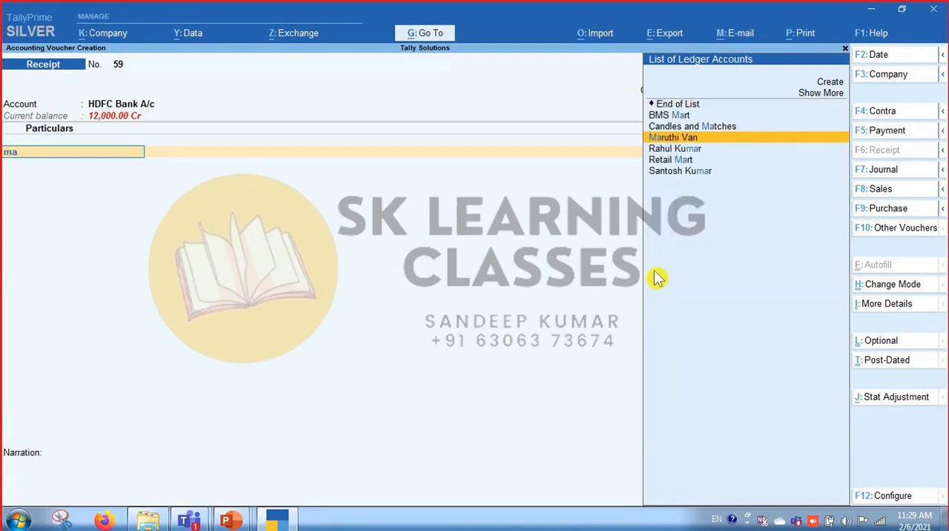
{"action": "key", "text": "Down"}
{"action": "key", "text": "Return"}
{"action": "key", "text": "BackSpace"}
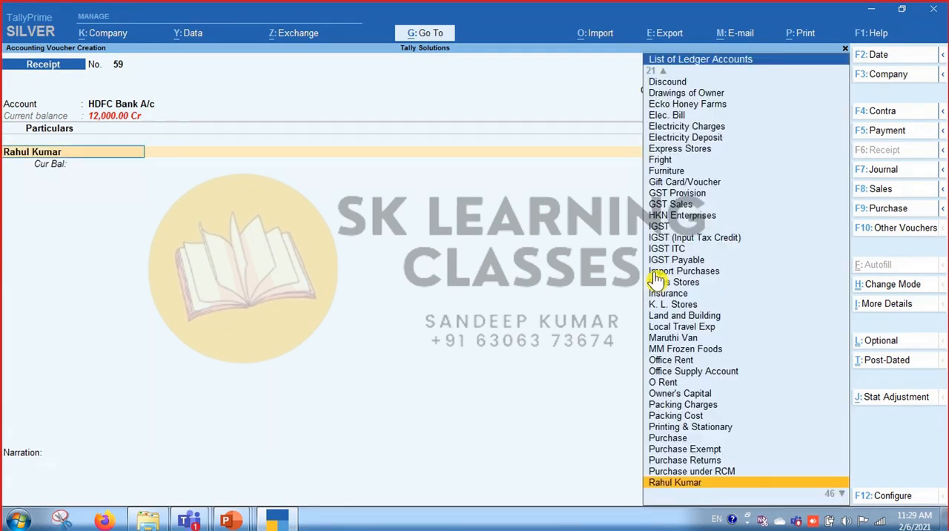
{"action": "key", "text": "Return"}
{"action": "type", "text": "7"}
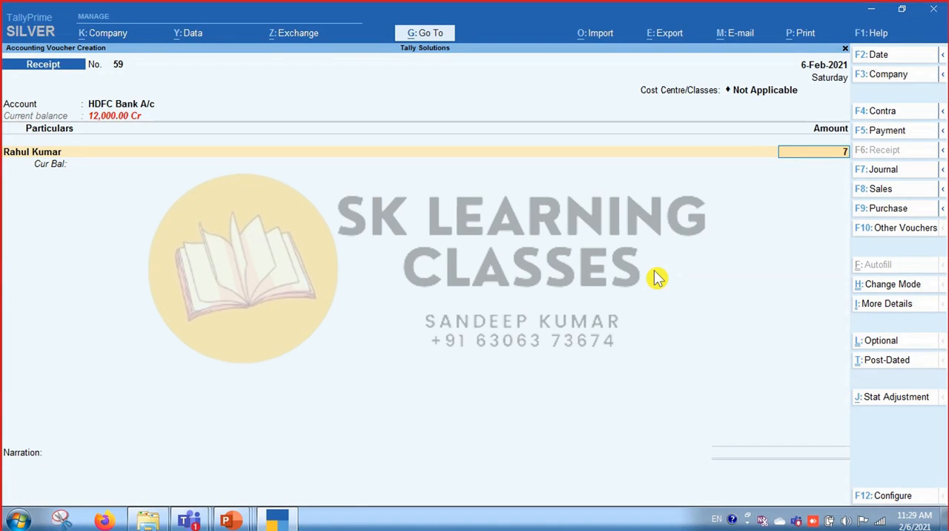
{"action": "type", "text": "000"}
{"action": "key", "text": "Return"}
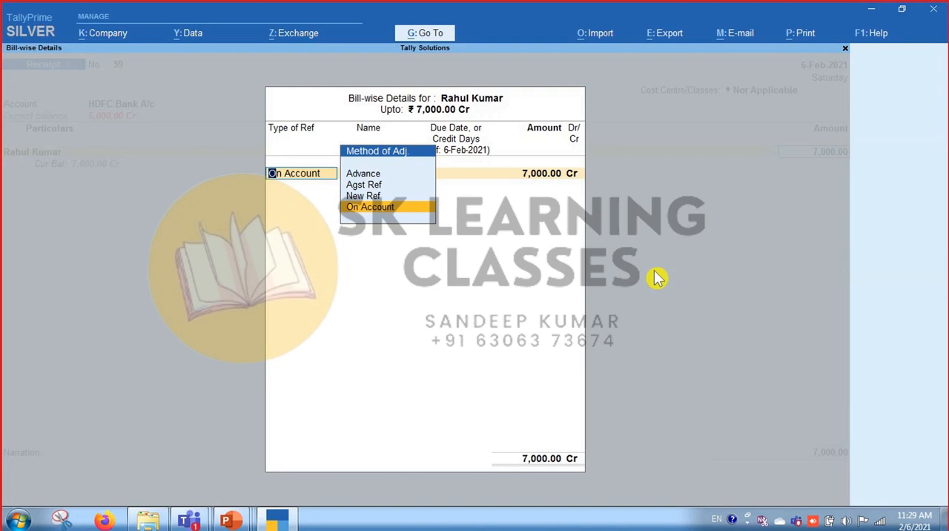
Allocate the receipt's full 7,000 as On Account in the bill-wise details and finish the particulars.
{"action": "key", "text": "Return"}
Expand the bank allocation's transaction types for the receipt, look through them and choose Cheque/DD.
{"action": "key", "text": "Return"}
{"action": "key", "text": "Return"}
{"action": "key", "text": "Return"}
{"action": "key", "text": "Return"}
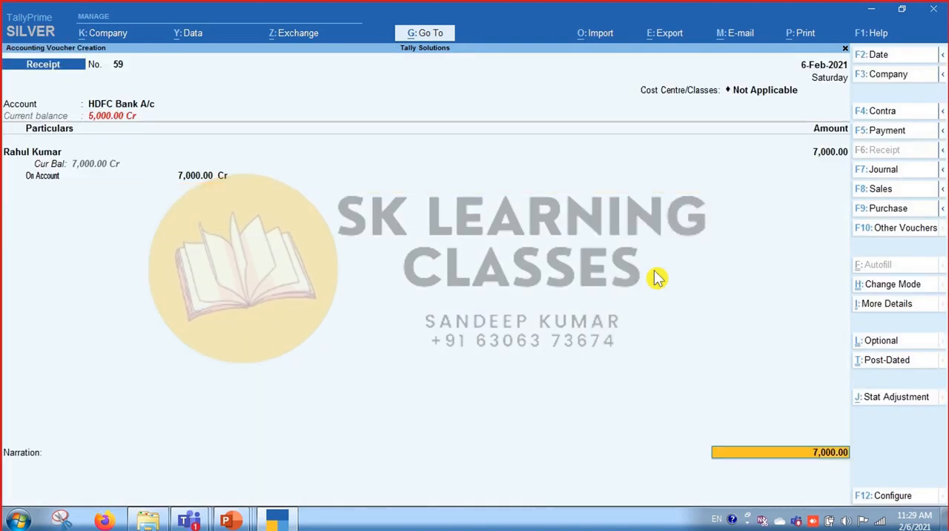
{"action": "key", "text": "Return"}
{"action": "key", "text": "space"}
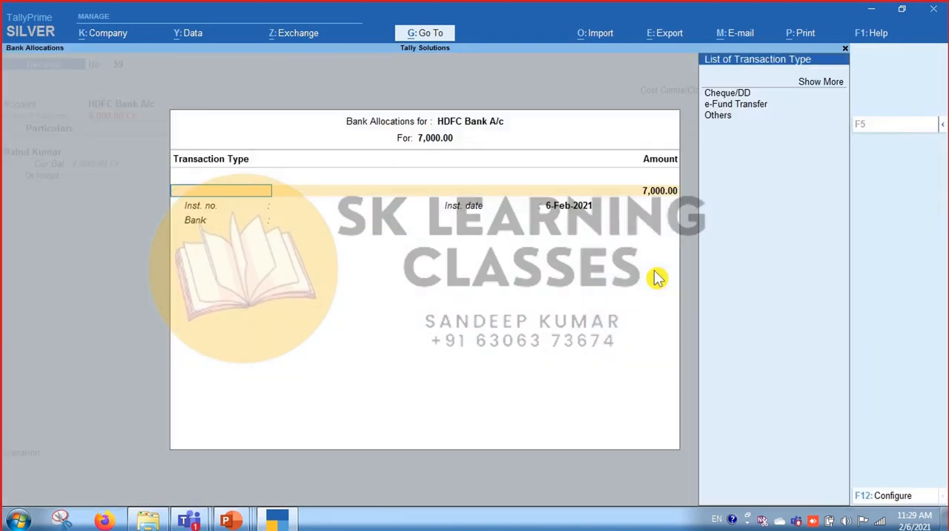
{"action": "key", "text": "Down"}
{"action": "key", "text": "Down"}
{"action": "key", "text": "Down"}
{"action": "key", "text": "Down"}
{"action": "key", "text": "Down"}
{"action": "key", "text": "Down"}
{"action": "key", "text": "Down"}
{"action": "key", "text": "Down"}
{"action": "key", "text": "Down"}
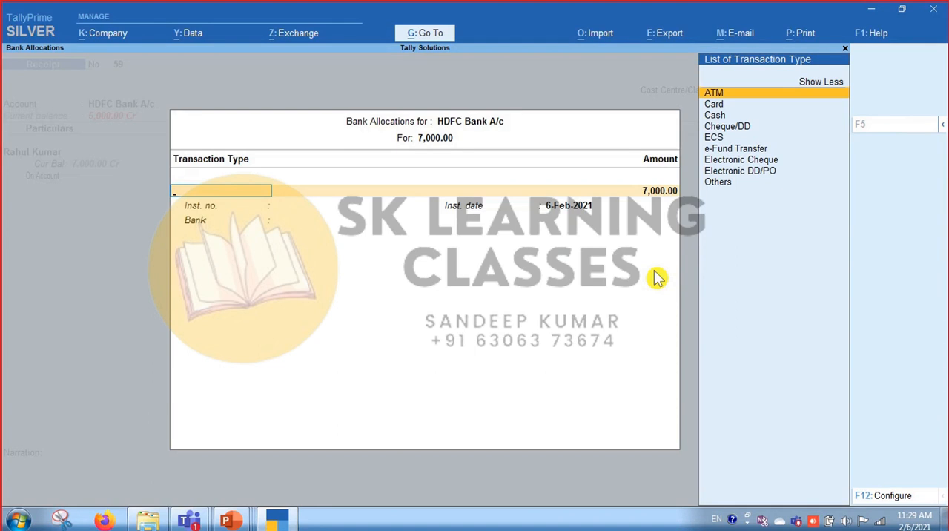
{"action": "key", "text": "Up"}
{"action": "key", "text": "Up"}
{"action": "key", "text": "Up"}
{"action": "key", "text": "Up"}
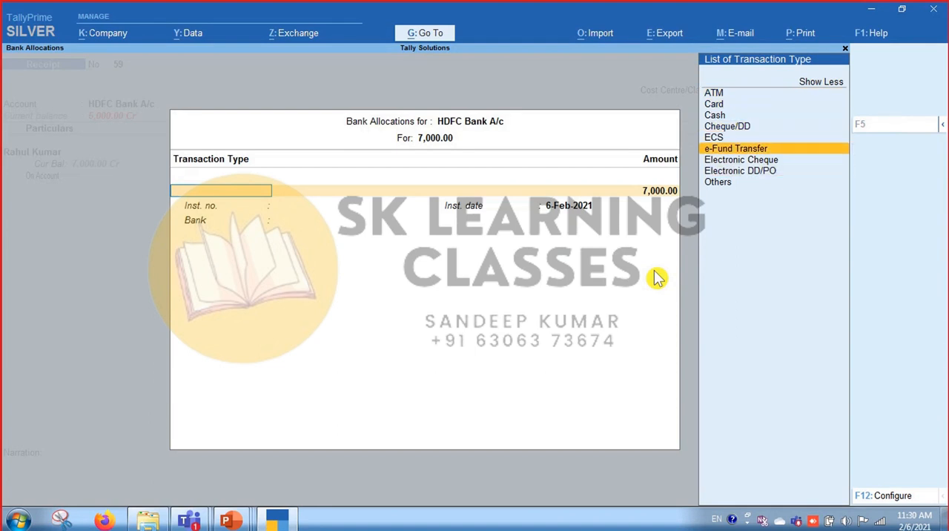
{"action": "key", "text": "Return"}
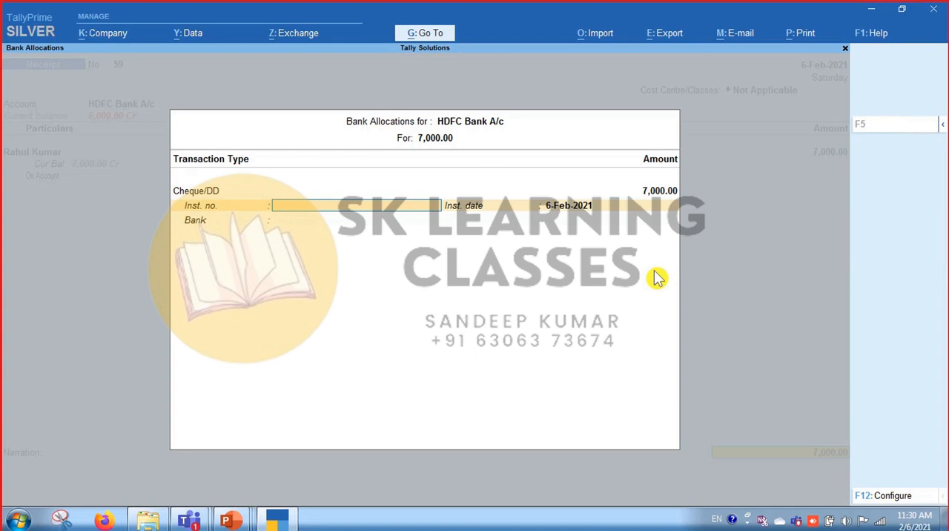
Enter 123456 as the received cheque's instrument number and keep the instrument date 6-Feb-2021.
{"action": "type", "text": "123456"}
{"action": "key", "text": "Return"}
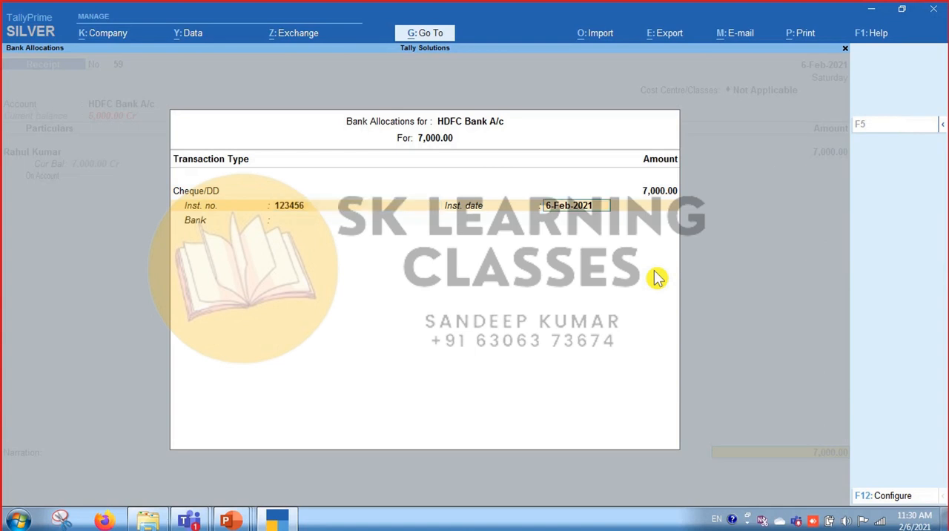
{"action": "key", "text": "Return"}
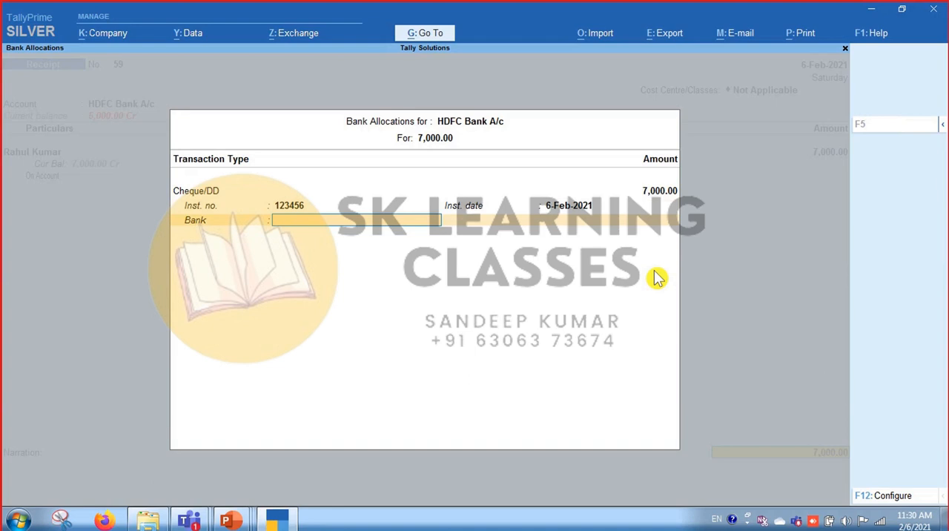
{"action": "key", "text": "BackSpace"}
{"action": "key", "text": "BackSpace"}
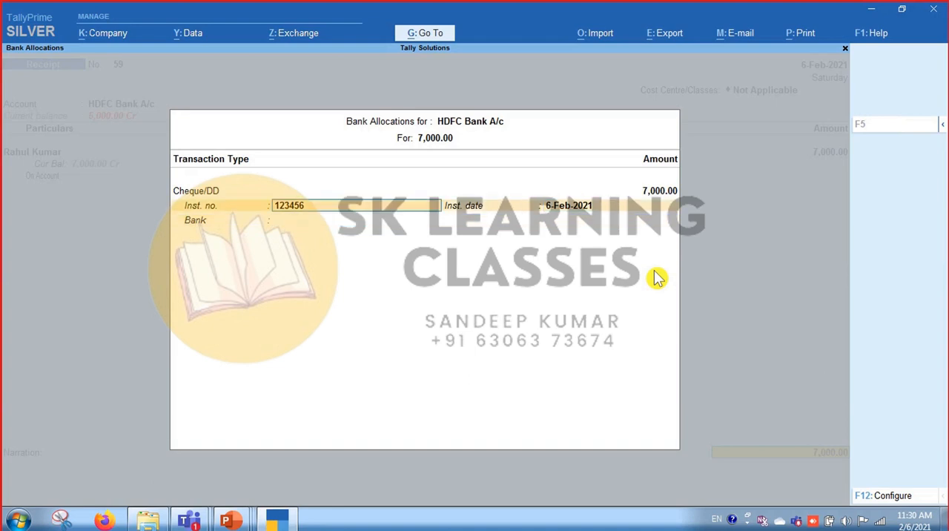
{"action": "key", "text": "Return"}
{"action": "key", "text": "Return"}
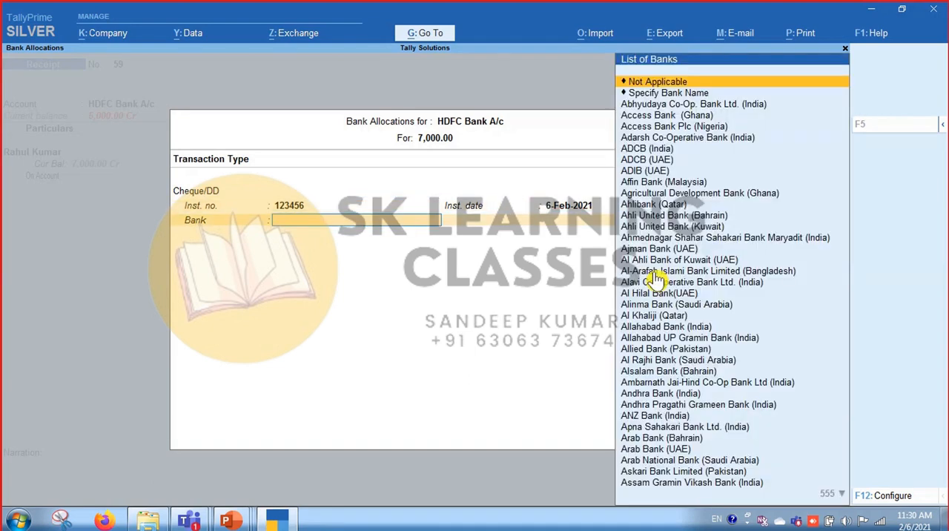
Choose a State Bank entry as the received cheque's bank and save the receipt voucher without a narration.
{"action": "type", "text": "staf"}
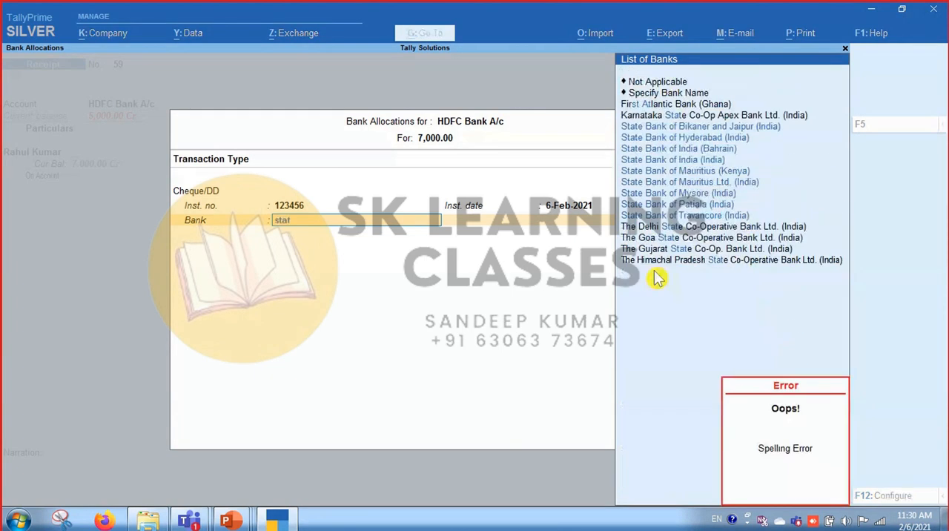
{"action": "key", "text": "Down"}
{"action": "key", "text": "Down"}
{"action": "key", "text": "Down"}
{"action": "key", "text": "Down"}
{"action": "key", "text": "Down"}
{"action": "key", "text": "Return"}
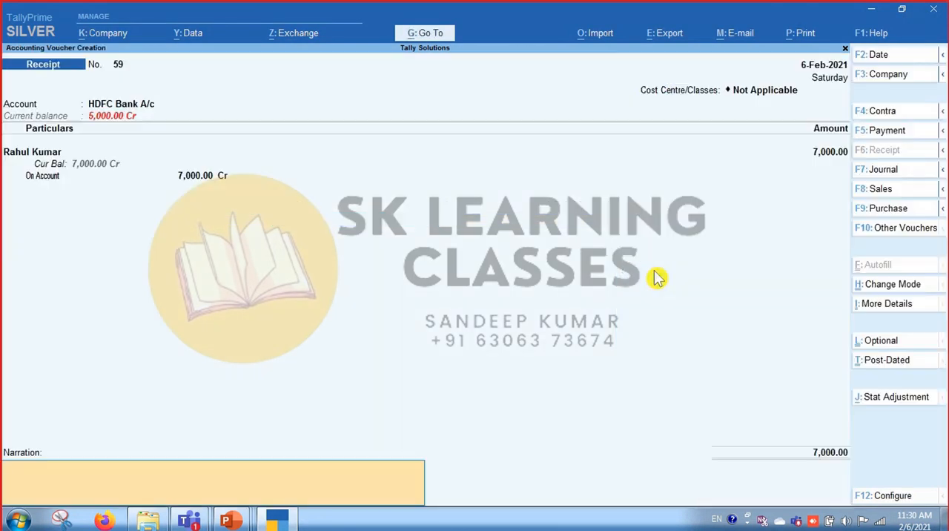
{"action": "key", "text": "Return"}
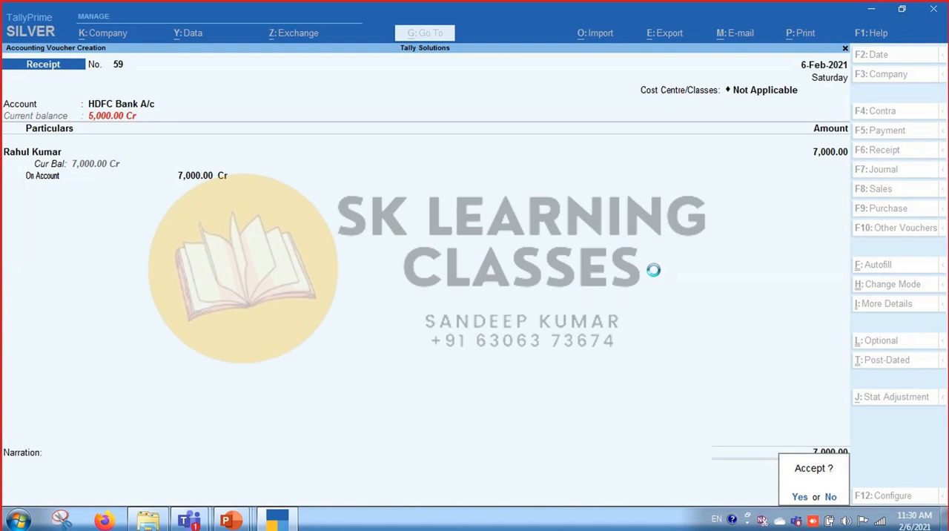
{"action": "key", "text": "Return"}
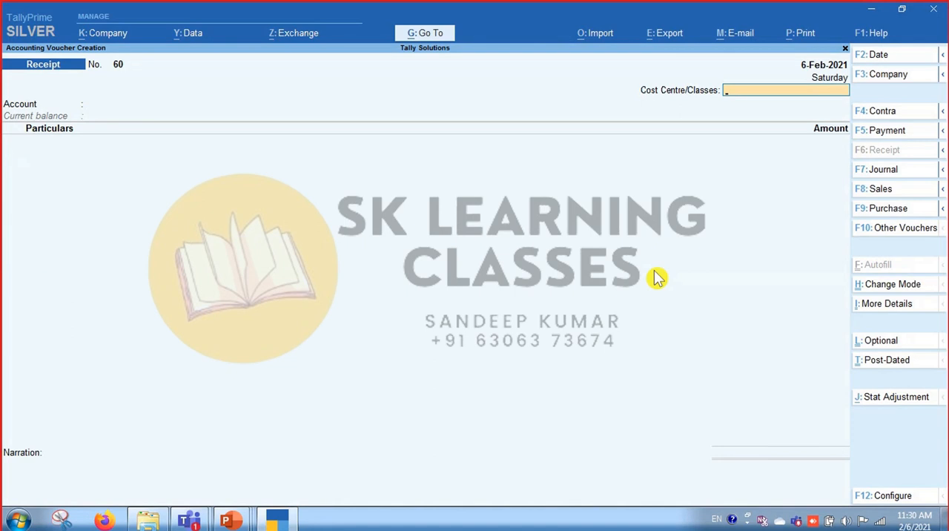
Leave the receipt voucher entry and open the Banking utilities.
{"action": "key", "text": "Escape"}
{"action": "key", "text": "Return"}
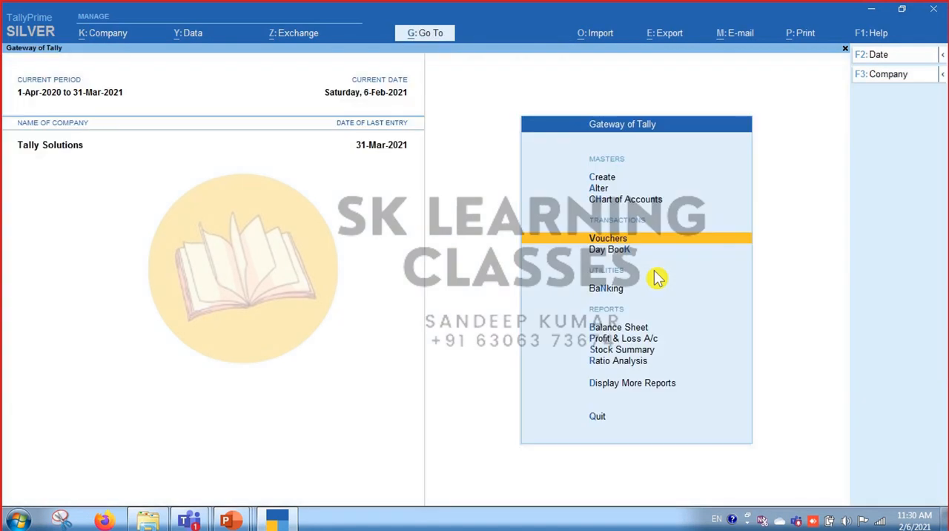
{"action": "key", "text": "Down"}
{"action": "key", "text": "Down"}
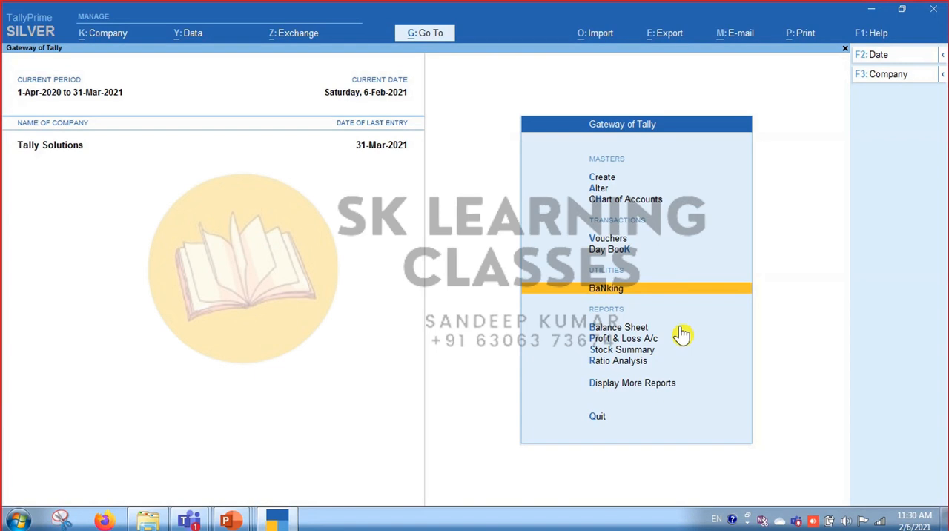
{"action": "key", "text": "Return"}
Look through the cheque and statement options of the Banking utilities and open the Cheque Register.
{"action": "key", "text": "Down"}
{"action": "key", "text": "Down"}
{"action": "key", "text": "Down"}
{"action": "key", "text": "Down"}
{"action": "key", "text": "Down"}
{"action": "key", "text": "Down"}
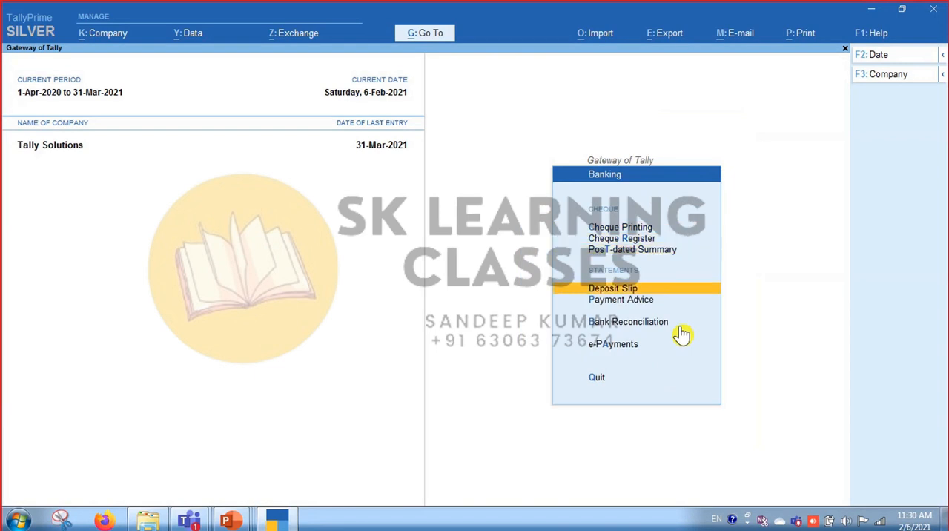
{"action": "key", "text": "Up"}
{"action": "key", "text": "Up"}
{"action": "key", "text": "Up"}
{"action": "key", "text": "Up"}
{"action": "key", "text": "Up"}
{"action": "key", "text": "Up"}
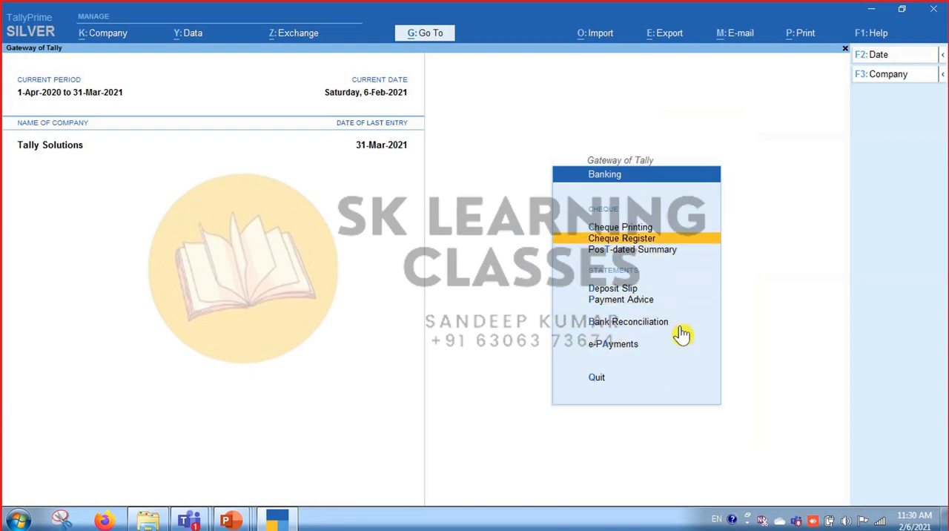
{"action": "key", "text": "Down"}
{"action": "key", "text": "Up"}
{"action": "key", "text": "Down"}
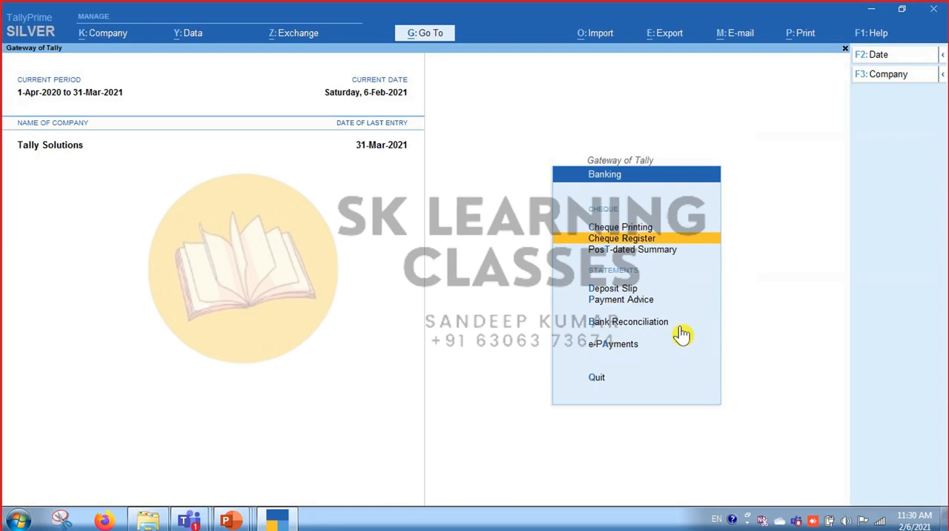
{"action": "left_click", "coordinate": [701, 240]}
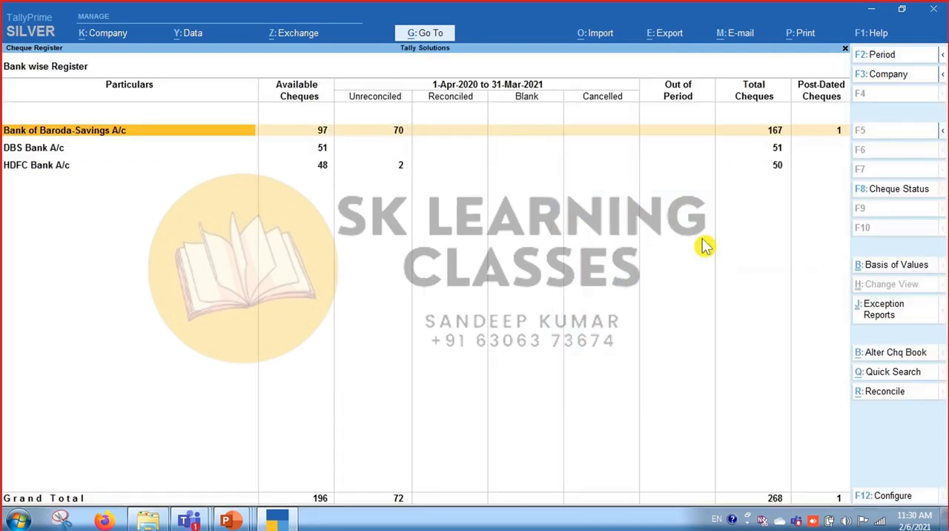
Examine the available and total cheques of each bank in the bank-wise register.
{"action": "key", "text": "Down"}
{"action": "key", "text": "Down"}
{"action": "key", "text": "Up"}
{"action": "key", "text": "Up"}
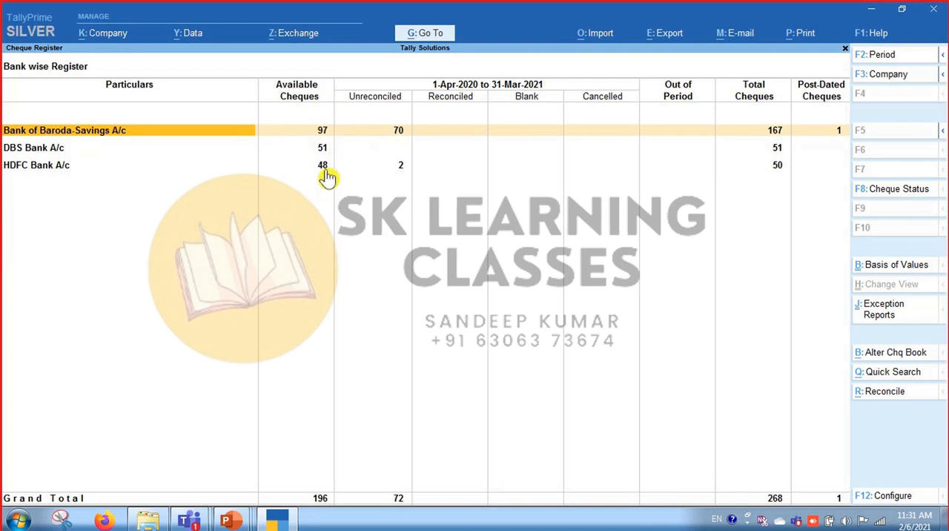
{"action": "key", "text": "Down"}
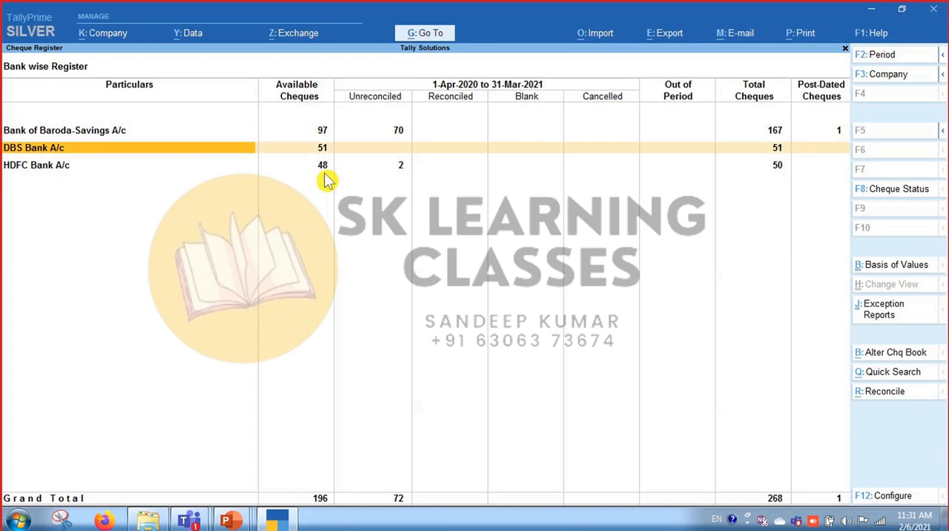
{"action": "key", "text": "Right"}
{"action": "key", "text": "Down"}
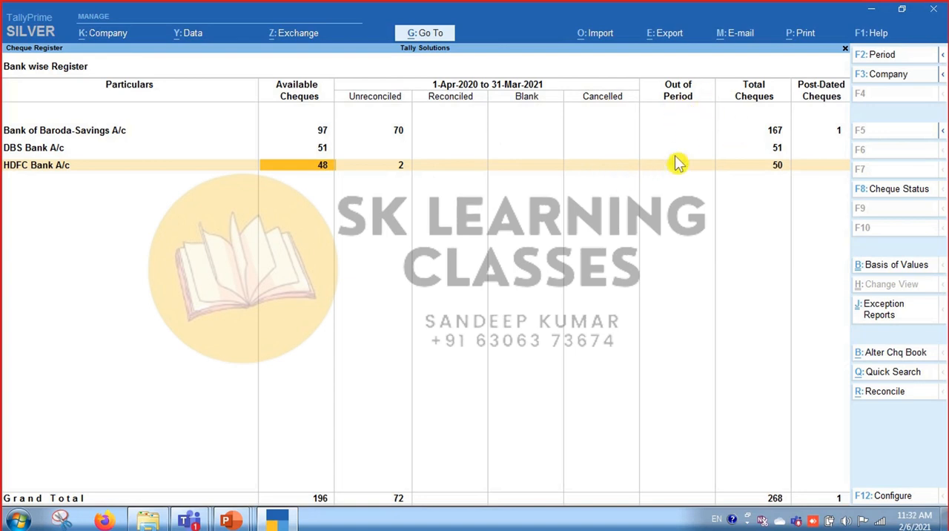
{"action": "left_click", "coordinate": [771, 133]}
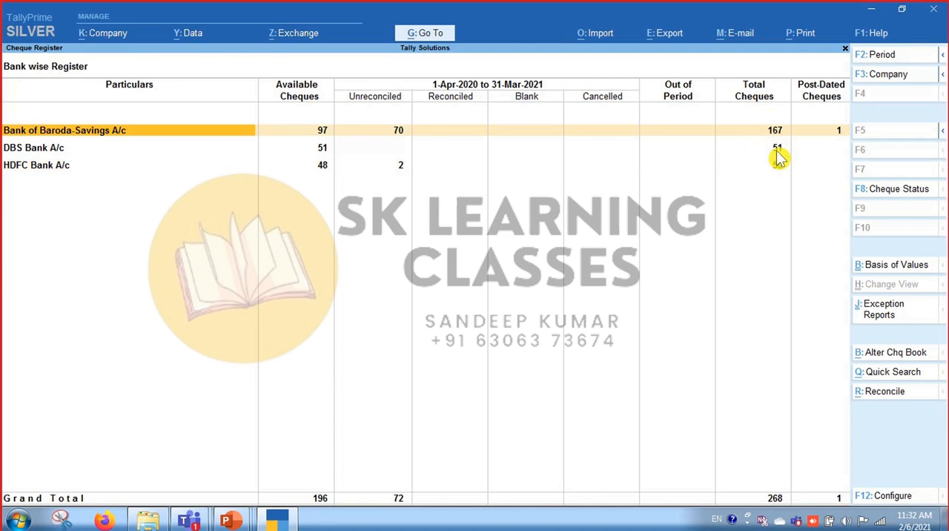
{"action": "left_click", "coordinate": [773, 149]}
{"action": "left_click", "coordinate": [780, 170]}
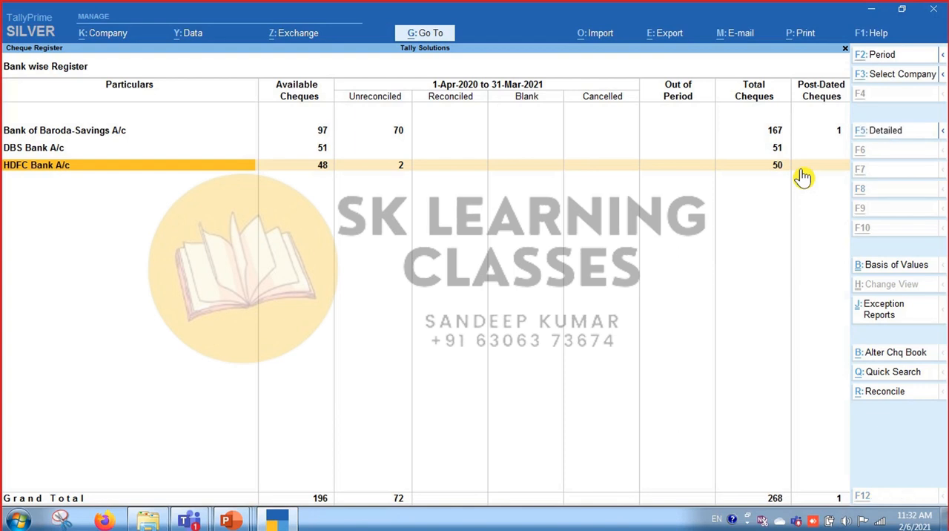
Switch to the Microsoft Teams meeting window and stop the screen sharing.
{"action": "key", "text": "alt+Tab"}
{"action": "key", "text": "alt+Tab"}
{"action": "key", "text": "alt+Tab"}
{"action": "key", "text": "alt+Tab"}
{"action": "key", "text": "alt+Tab"}
{"action": "key", "text": "alt+Tab"}
{"action": "key", "text": "alt+Tab"}
{"action": "key", "text": "alt+Tab"}
{"action": "key", "text": "alt+Tab"}
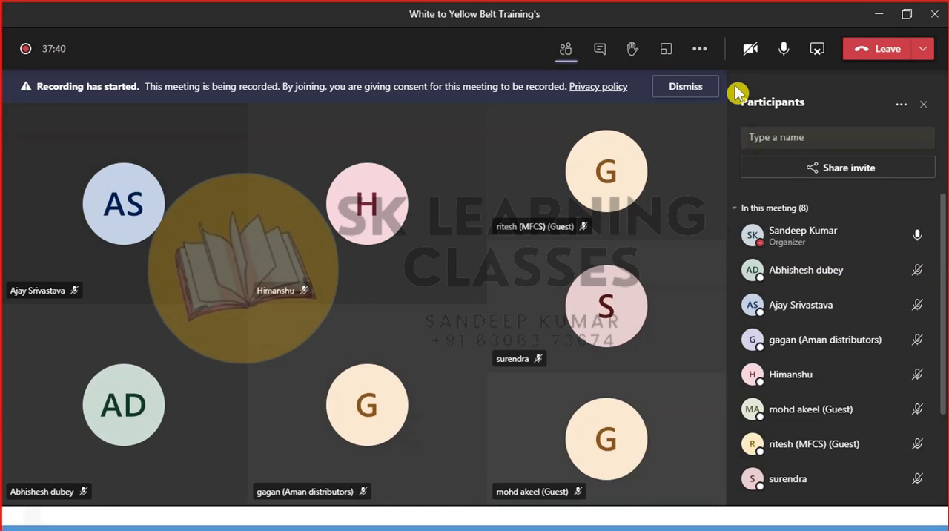
{"action": "left_click", "coordinate": [819, 58]}
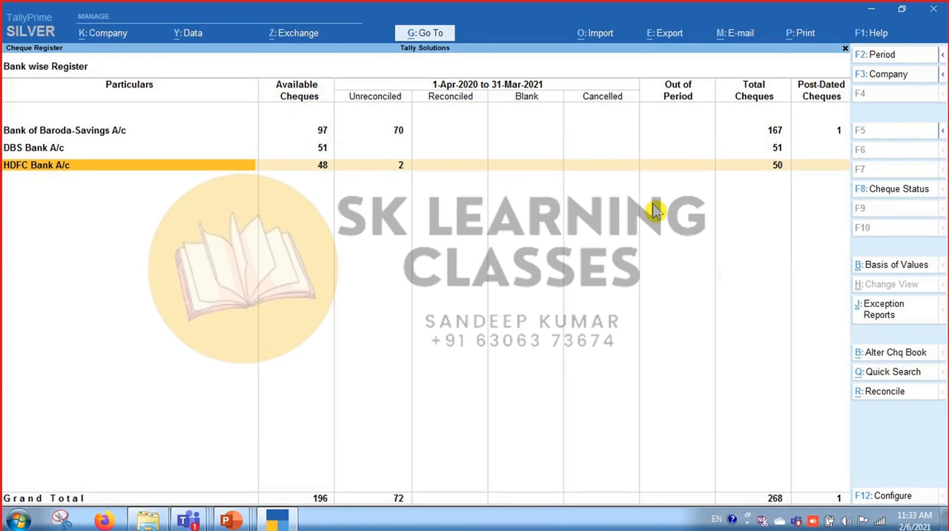
Examine the HDFC Bank A/c entries across the cheque status columns of the register.
{"action": "key", "text": "Right"}
{"action": "key", "text": "Right"}
{"action": "key", "text": "Right"}
{"action": "key", "text": "Right"}
{"action": "key", "text": "Right"}
{"action": "key", "text": "Right"}
{"action": "key", "text": "Left"}
{"action": "key", "text": "Right"}
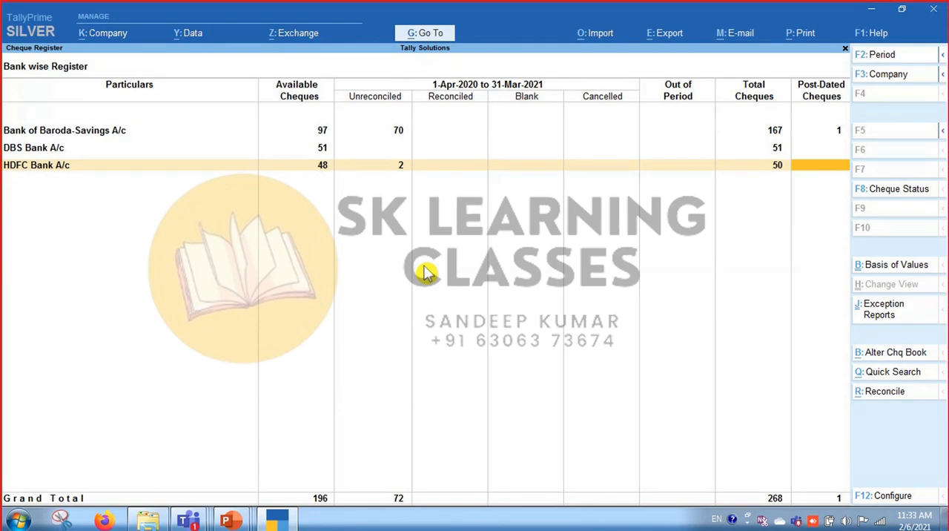
{"action": "key", "text": "Left"}
{"action": "key", "text": "Left"}
{"action": "key", "text": "Left"}
{"action": "key", "text": "Left"}
{"action": "key", "text": "Left"}
{"action": "key", "text": "Left"}
{"action": "key", "text": "Left"}
{"action": "key", "text": "Left"}
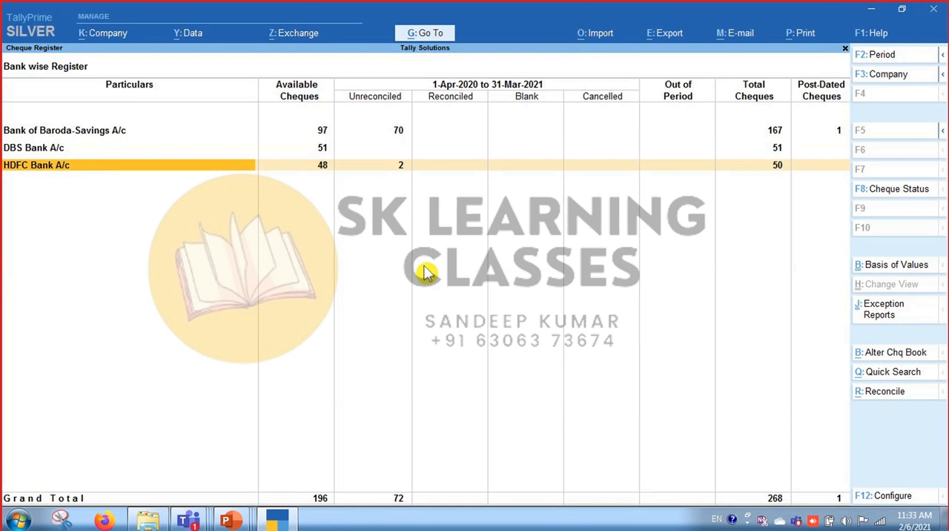
{"action": "key", "text": "Return"}
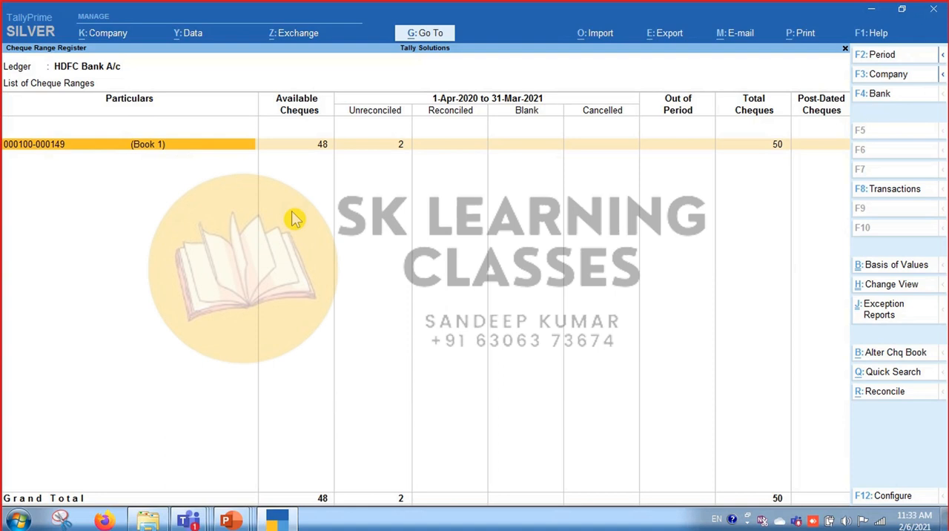
{"action": "key", "text": "Return"}
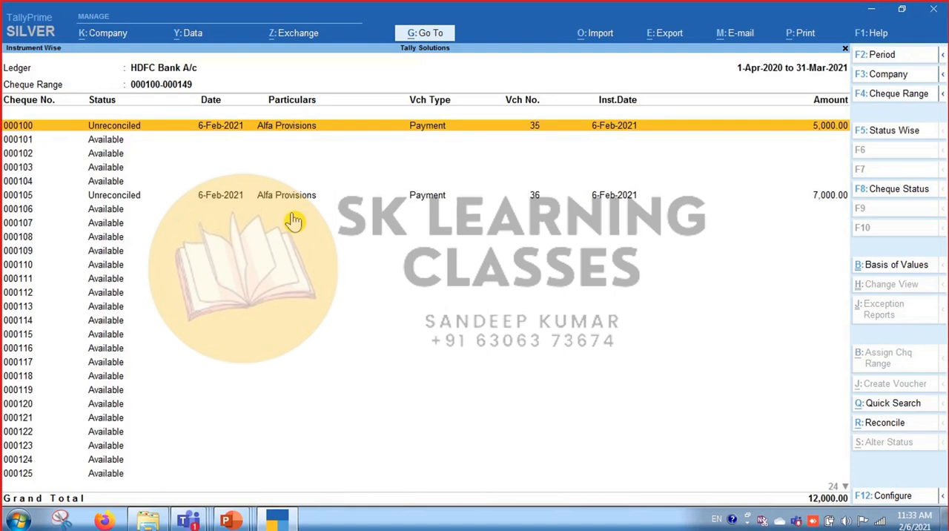
{"action": "key", "text": "Down"}
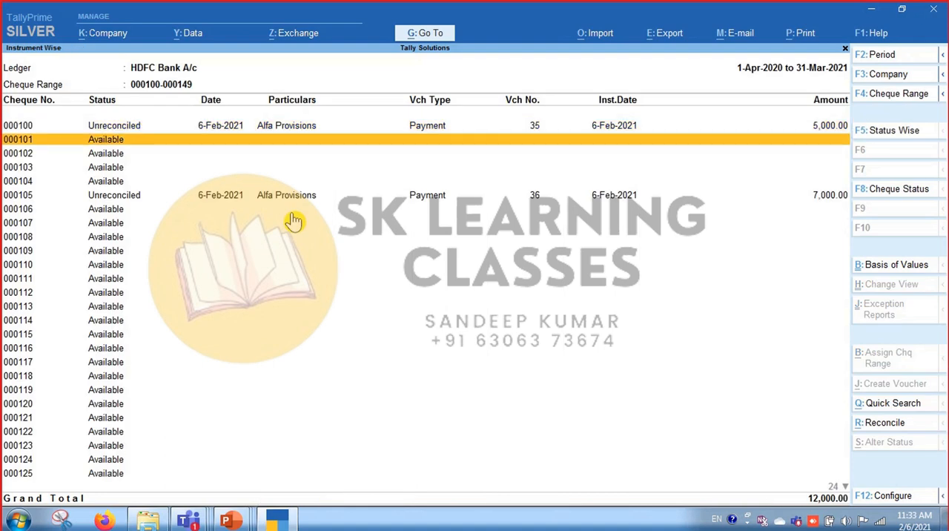
{"action": "key", "text": "Up"}
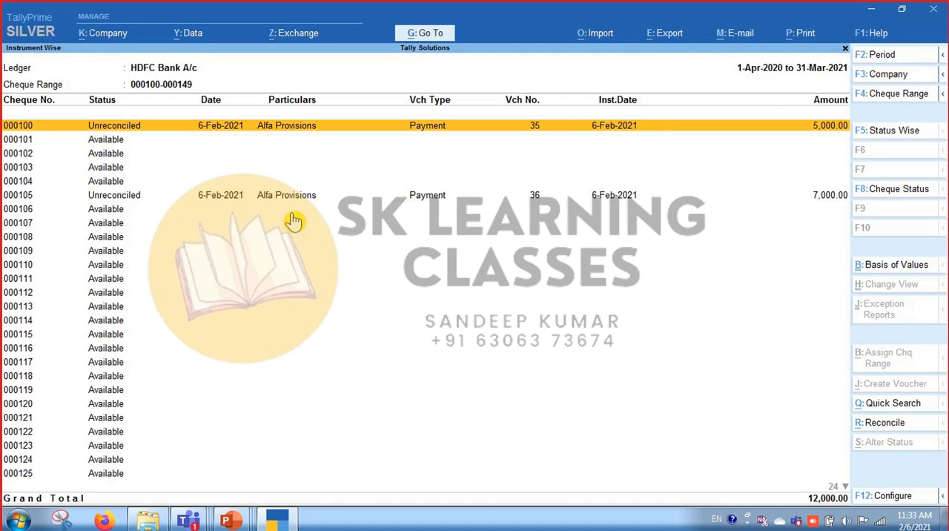
{"action": "key", "text": "Down"}
{"action": "key", "text": "Down"}
{"action": "key", "text": "Down"}
{"action": "key", "text": "Down"}
{"action": "key", "text": "Down"}
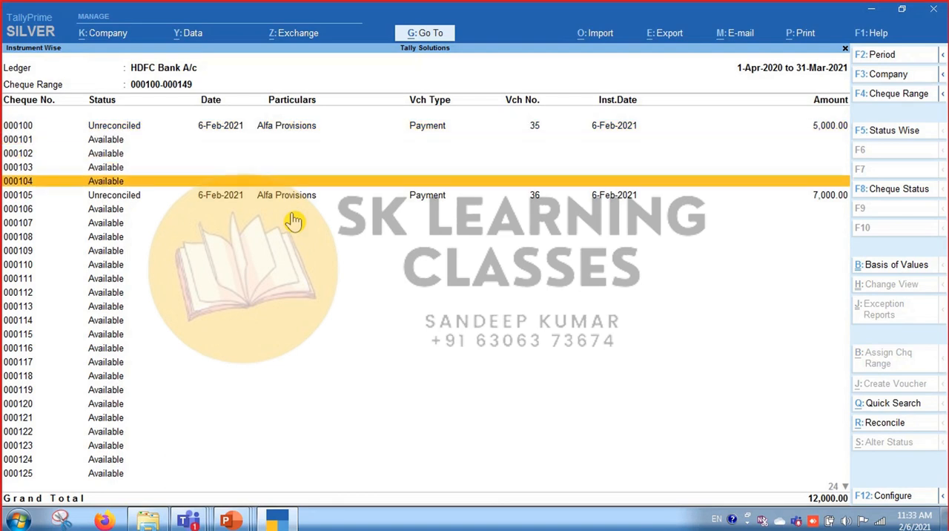
{"action": "key", "text": "Up"}
{"action": "key", "text": "Up"}
{"action": "key", "text": "Up"}
{"action": "key", "text": "Up"}
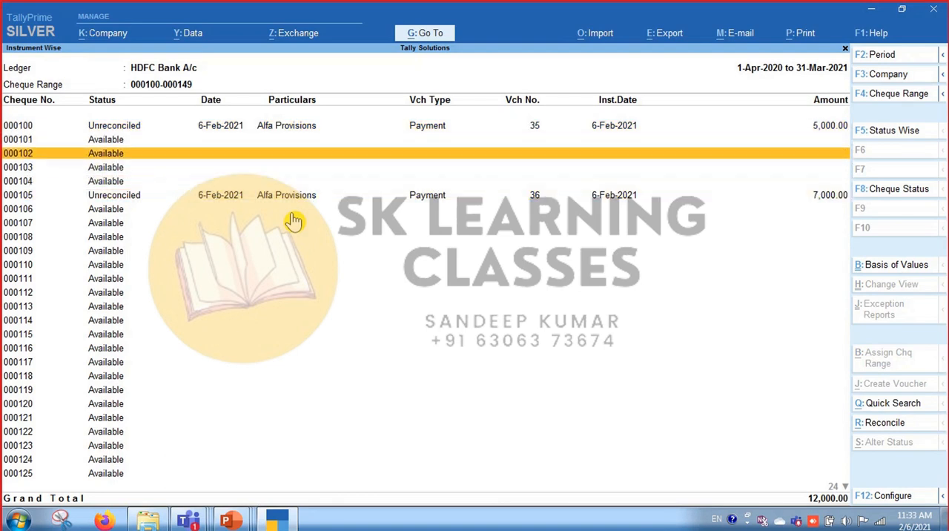
{"action": "key", "text": "Down"}
{"action": "key", "text": "Down"}
{"action": "key", "text": "Down"}
{"action": "key", "text": "Down"}
{"action": "key", "text": "Down"}
{"action": "key", "text": "Down"}
{"action": "key", "text": "Down"}
{"action": "key", "text": "Down"}
{"action": "key", "text": "Down"}
{"action": "key", "text": "Down"}
{"action": "key", "text": "Down"}
{"action": "key", "text": "Down"}
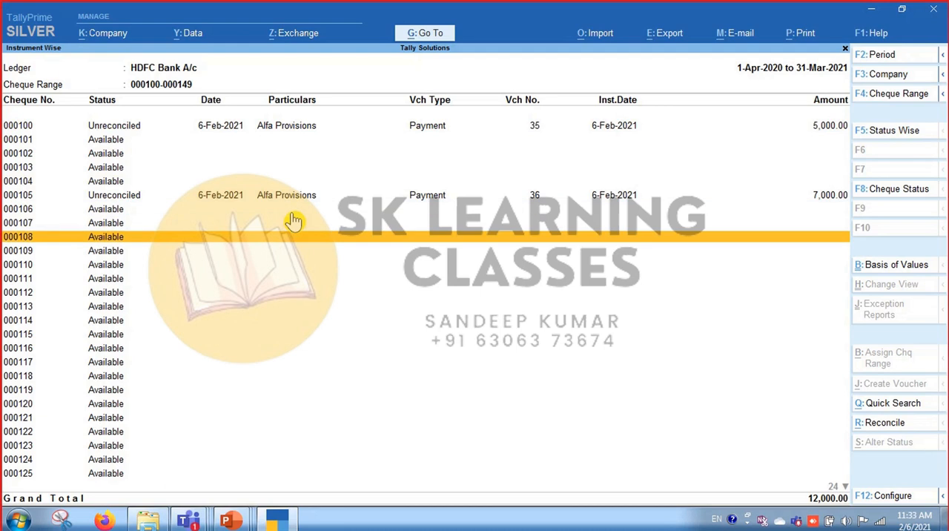
{"action": "key", "text": "Down"}
{"action": "key", "text": "Up"}
{"action": "key", "text": "Up"}
{"action": "key", "text": "Up"}
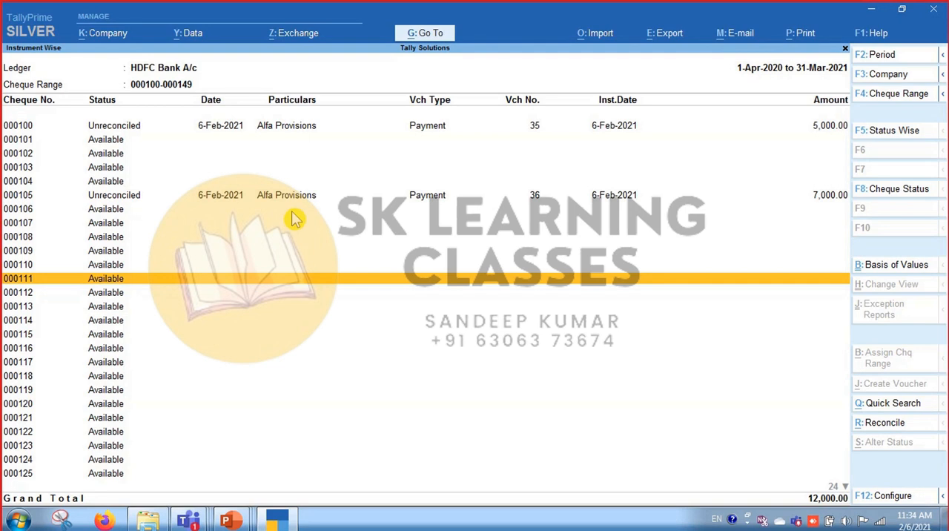
{"action": "key", "text": "Escape"}
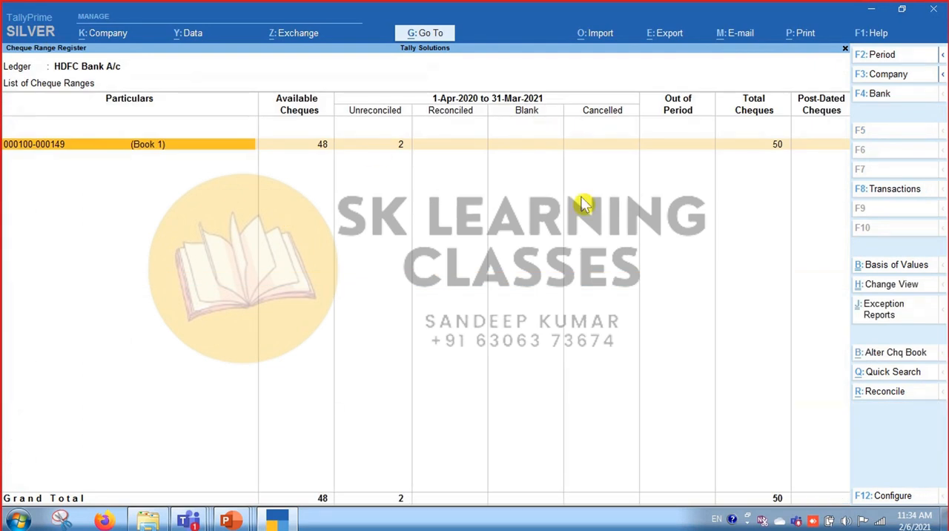
{"action": "key", "text": "Escape"}
{"action": "key", "text": "Escape"}
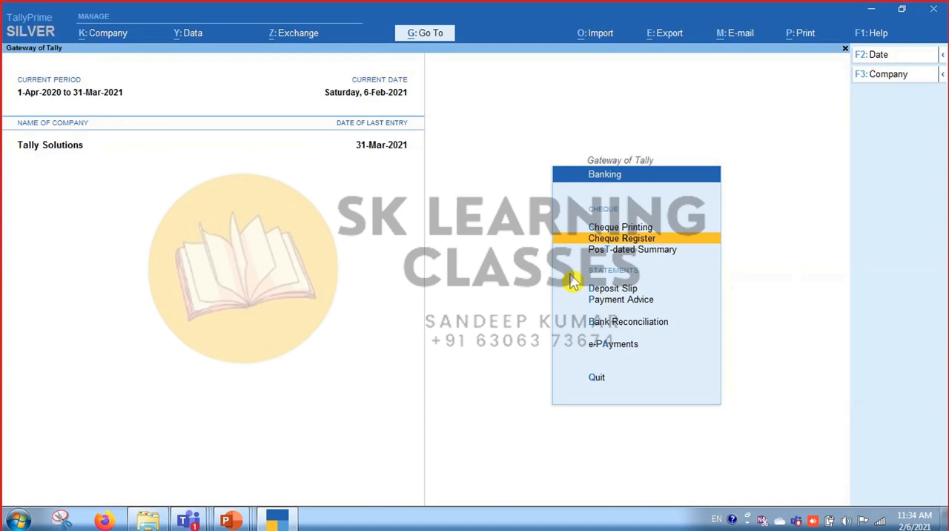
{"action": "key", "text": "Return"}
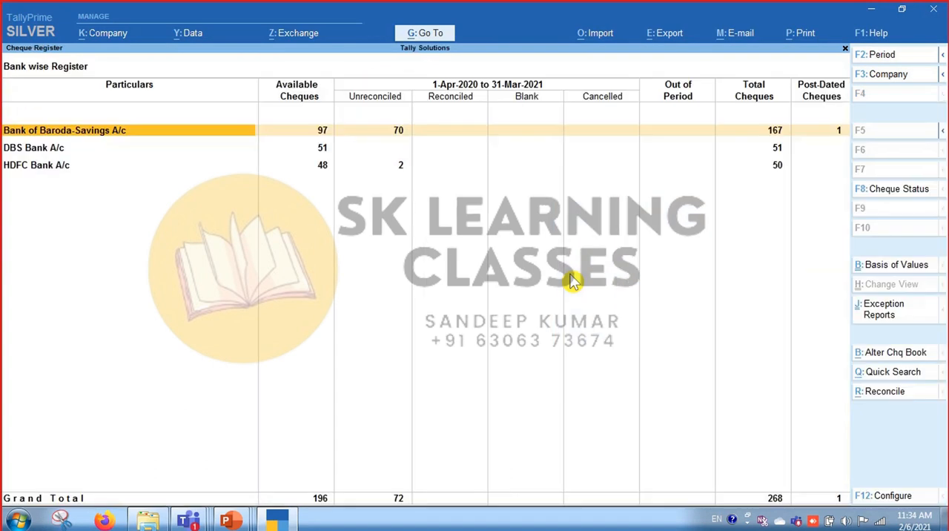
{"action": "key", "text": "Down"}
{"action": "key", "text": "Down"}
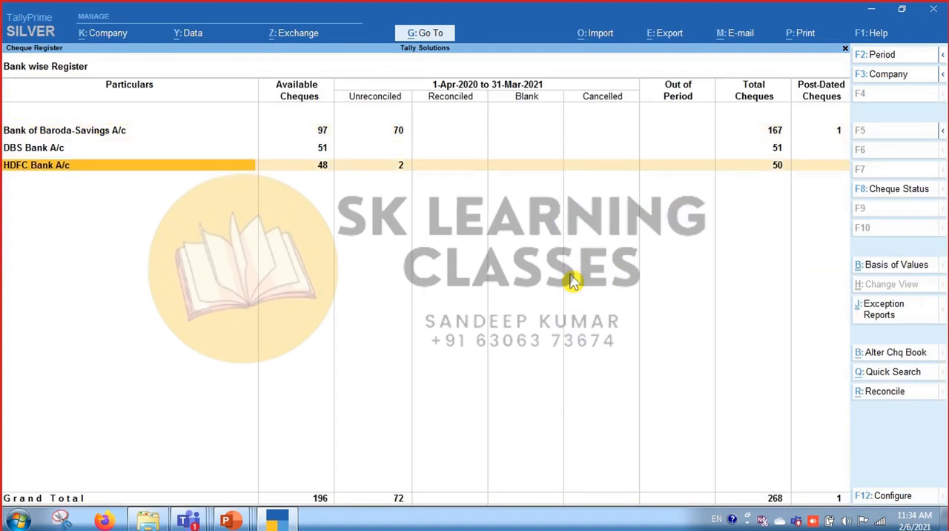
{"action": "key", "text": "Return"}
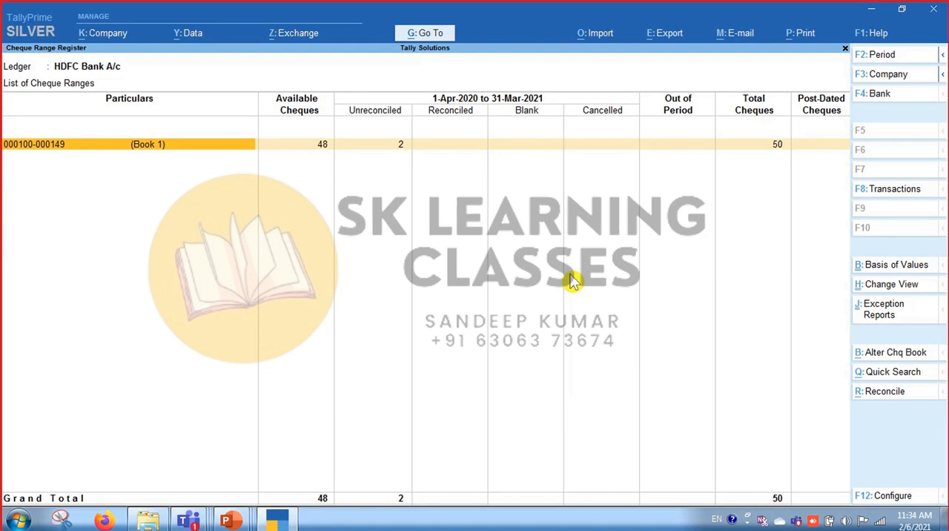
{"action": "key", "text": "Return"}
Select available cheque 000102 in the range and choose Cancel Cheque as its new status.
{"action": "key", "text": "Down"}
{"action": "key", "text": "Down"}
{"action": "key", "text": "Down"}
{"action": "key", "text": "Down"}
{"action": "key", "text": "Down"}
{"action": "key", "text": "Down"}
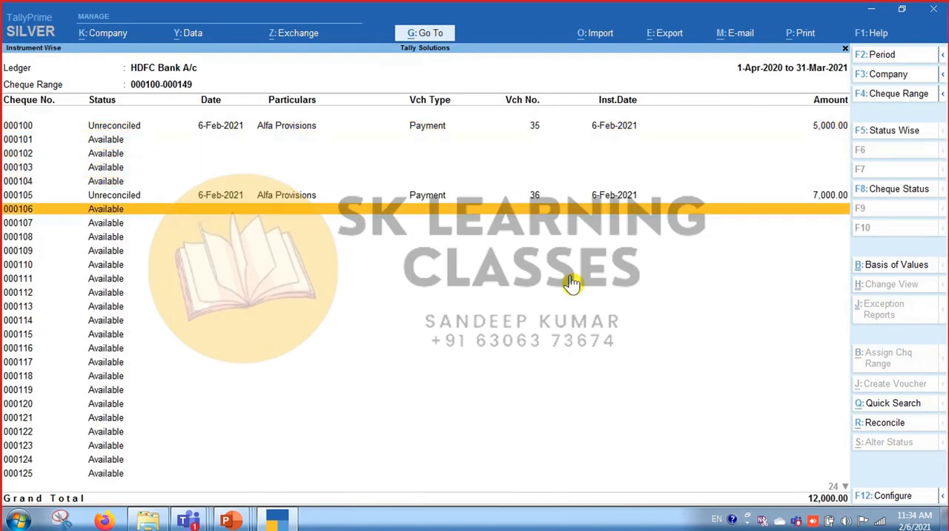
{"action": "key", "text": "Up"}
{"action": "key", "text": "Up"}
{"action": "key", "text": "Up"}
{"action": "key", "text": "Up"}
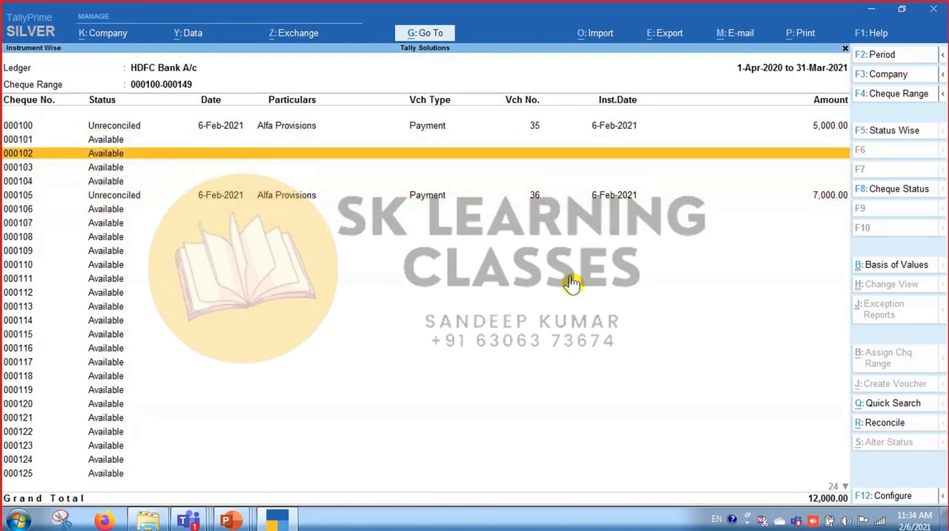
{"action": "key", "text": "Down"}
{"action": "key", "text": "Up"}
{"action": "left_click", "coordinate": [400, 155]}
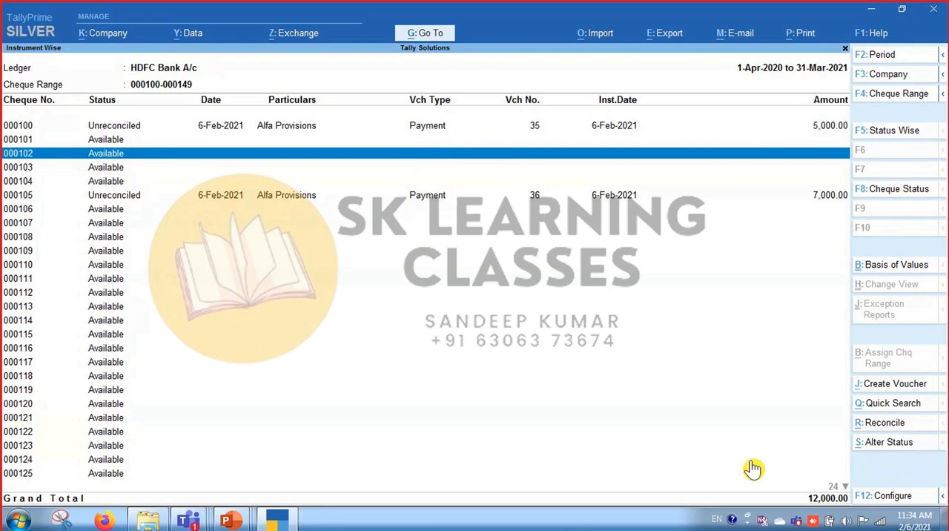
{"action": "left_click", "coordinate": [905, 449]}
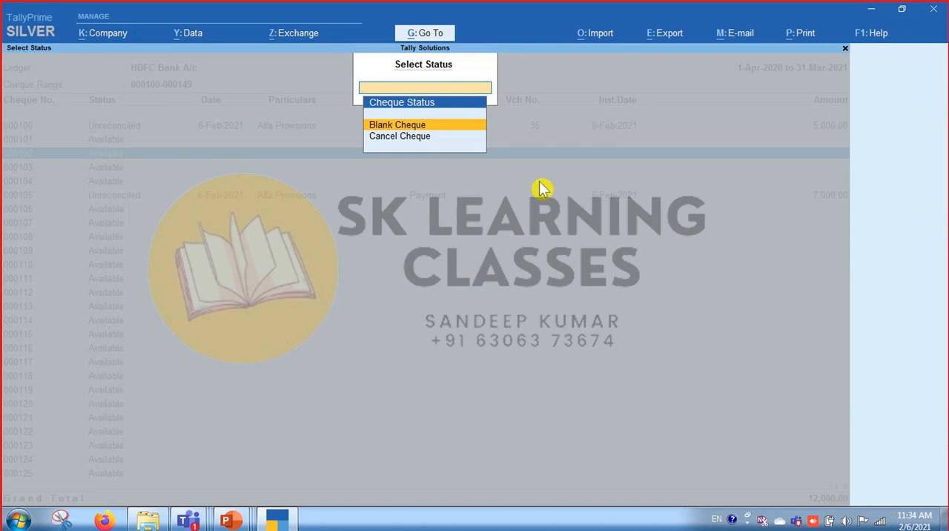
{"action": "key", "text": "Down"}
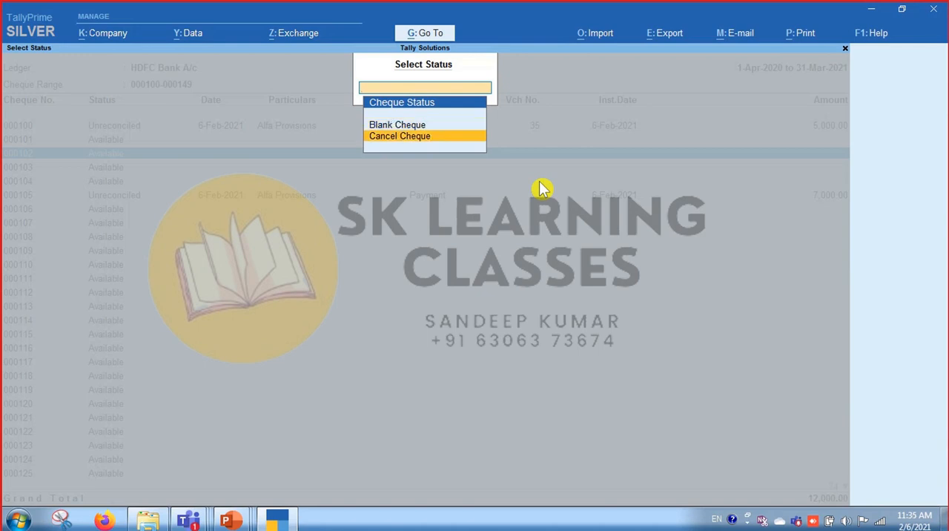
{"action": "key", "text": "Return"}
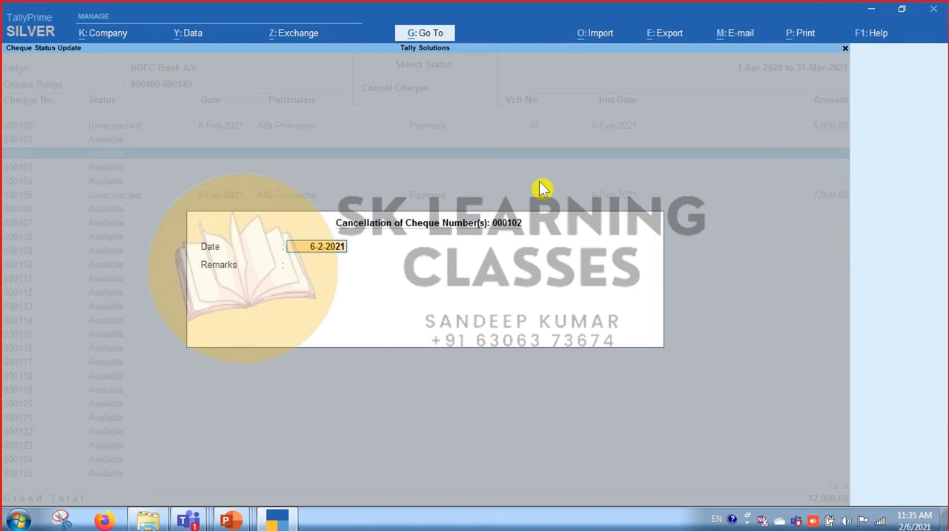
Keep 6-2-2021 as the cancellation date of cheque 000102, enter the remark "for security purpose." and save the cancellation.
{"action": "key", "text": "Return"}
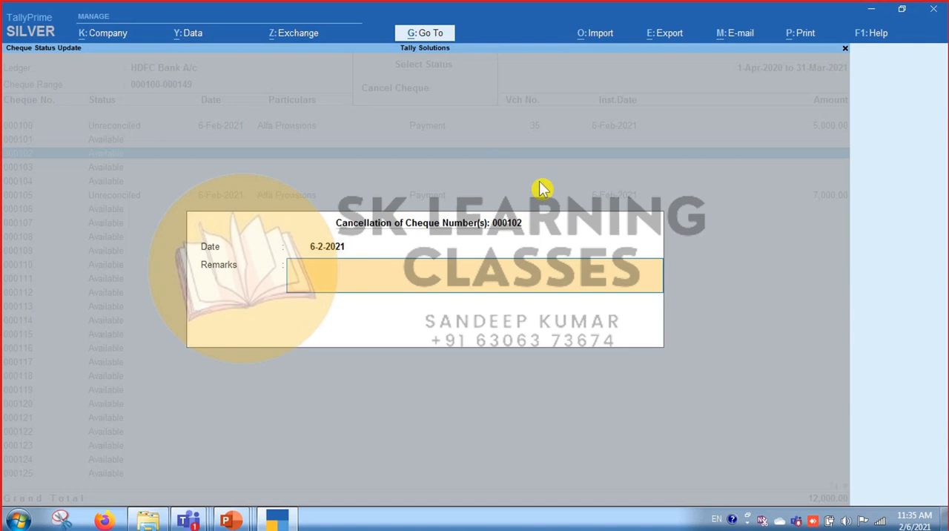
{"action": "type", "text": "for security purpose"}
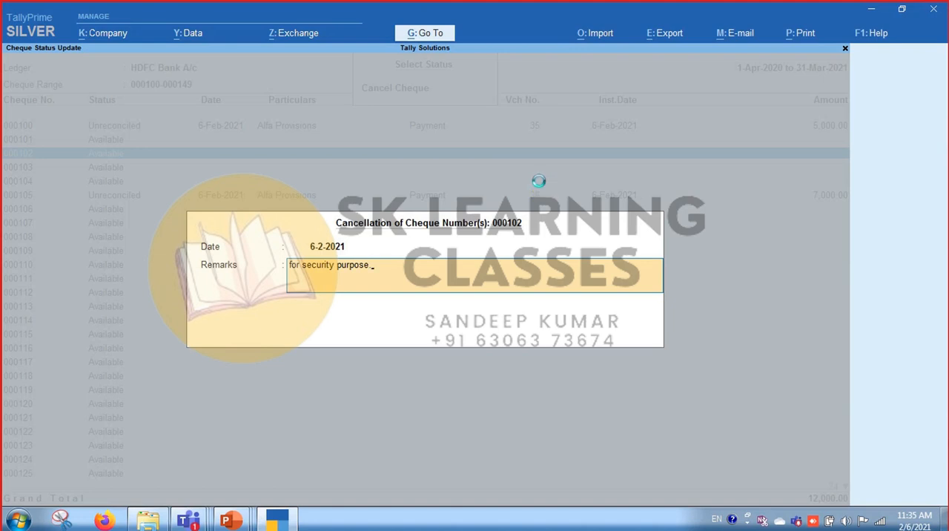
{"action": "key", "text": "Return"}
{"action": "key", "text": "Return"}
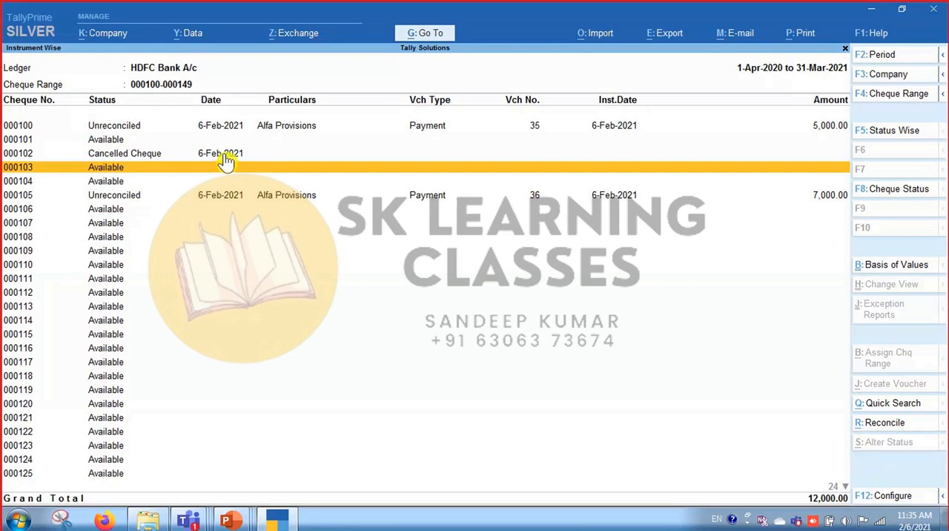
Try to change the status of cheque 000110 to Blank Cheque.
{"action": "key", "text": "Up"}
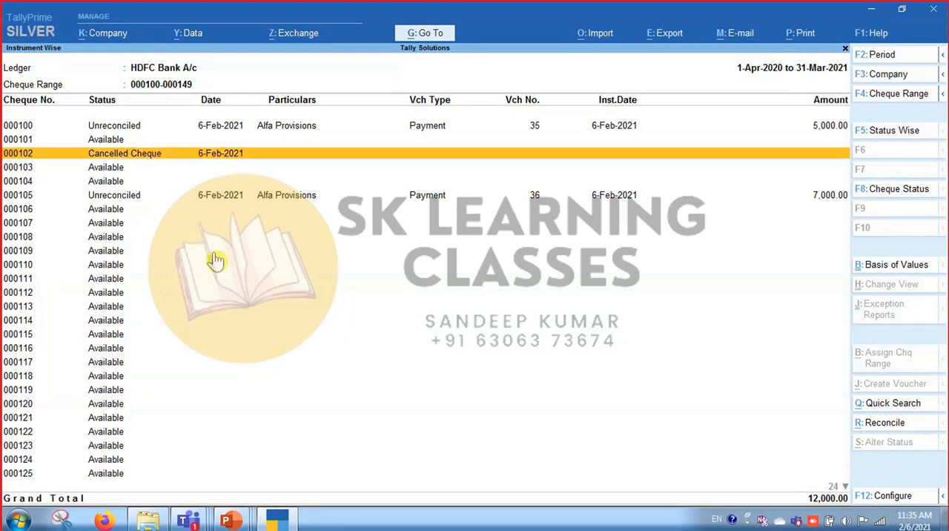
{"action": "key", "text": "Down"}
{"action": "key", "text": "Down"}
{"action": "key", "text": "Down"}
{"action": "key", "text": "Down"}
{"action": "key", "text": "Down"}
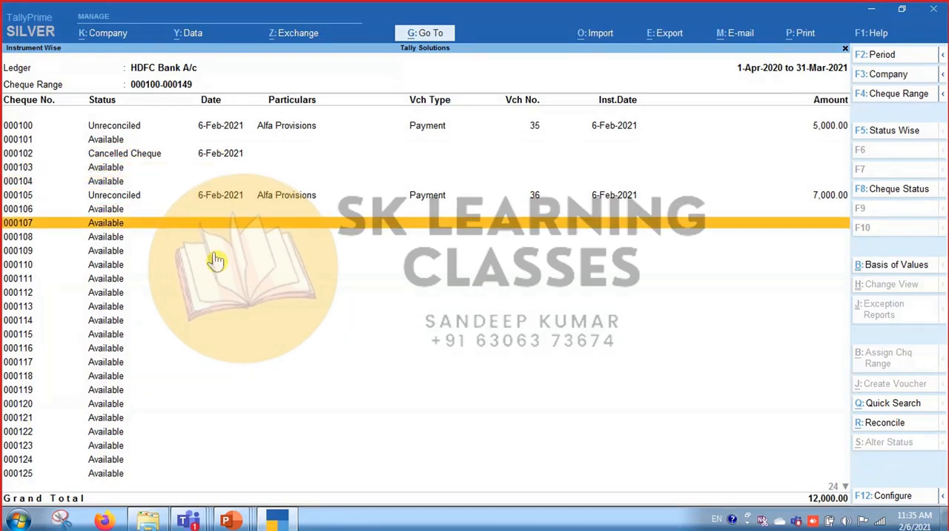
{"action": "key", "text": "Down"}
{"action": "key", "text": "Down"}
{"action": "key", "text": "Down"}
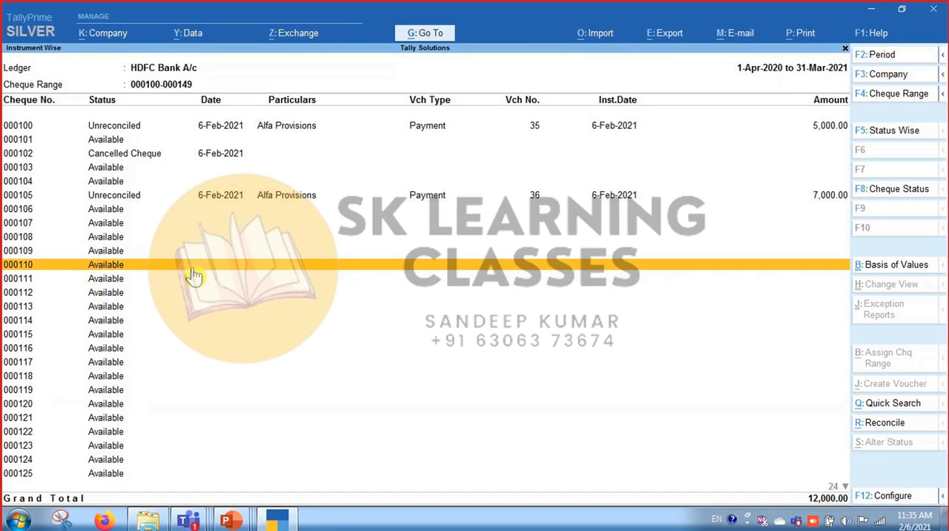
{"action": "key", "text": "space"}
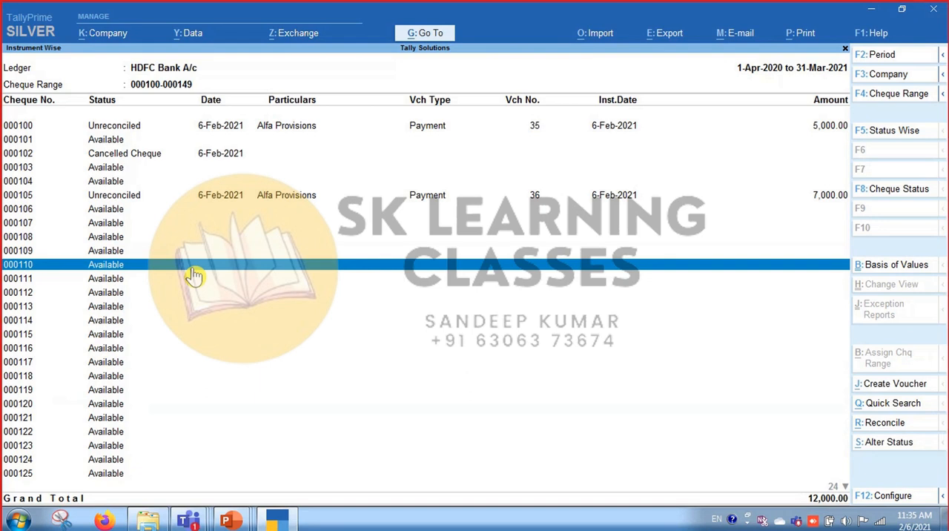
{"action": "left_click", "coordinate": [887, 444]}
{"action": "key", "text": "Up"}
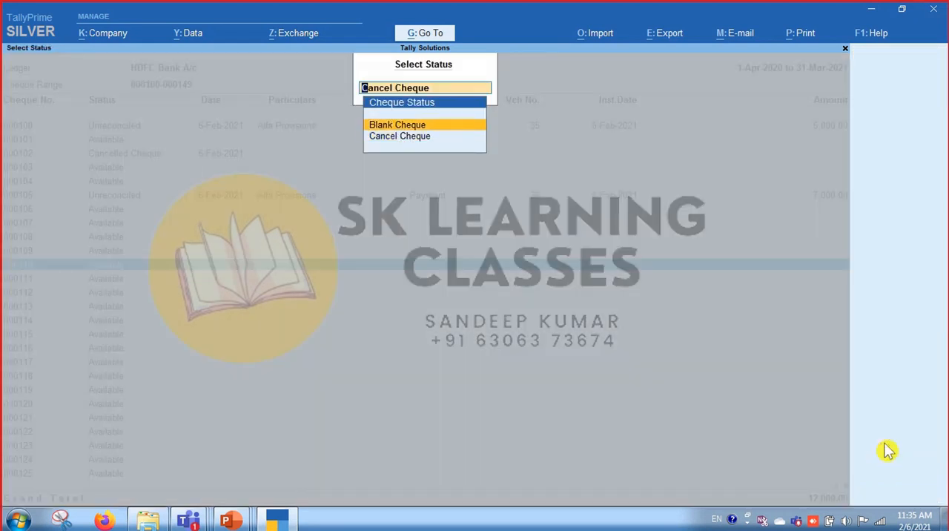
{"action": "key", "text": "Return"}
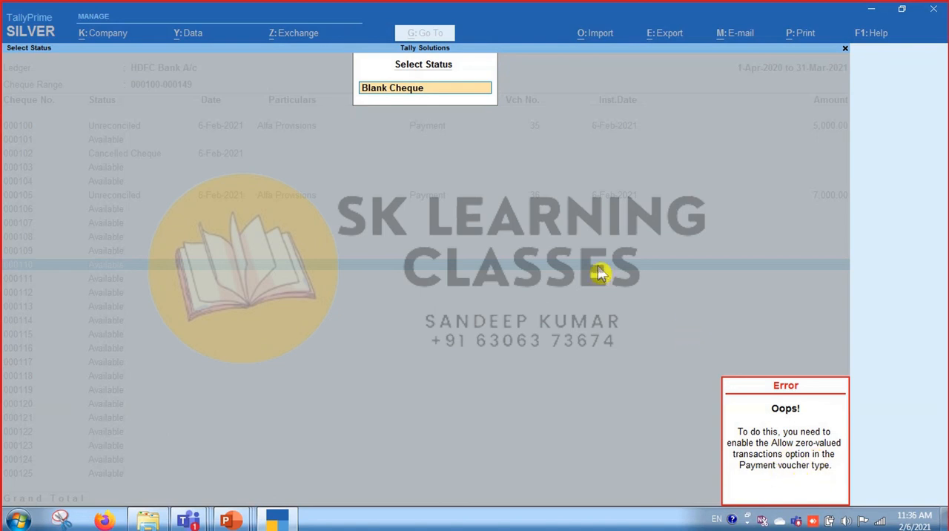
{"action": "left_click", "coordinate": [440, 57]}
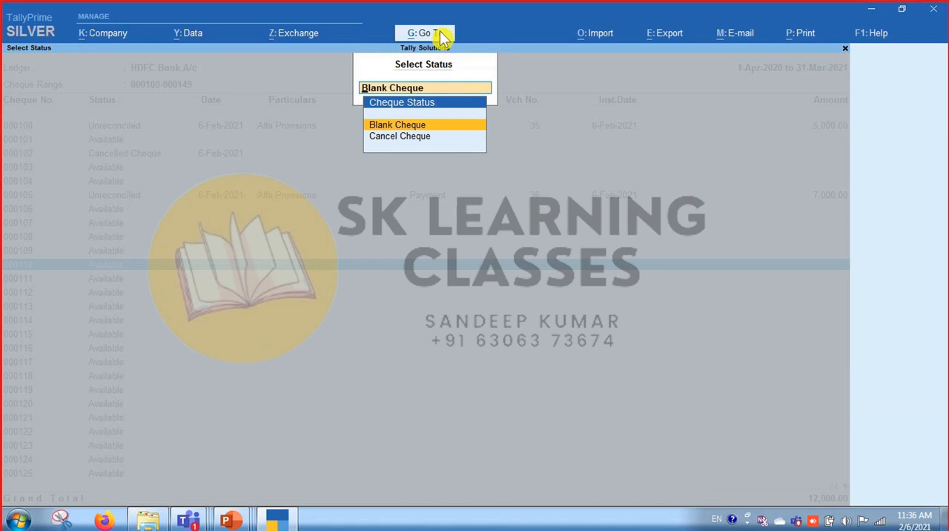
Open the Payment voucher type for alteration from the accounting masters.
{"action": "left_click", "coordinate": [442, 38]}
{"action": "key", "text": "Up"}
{"action": "key", "text": "Up"}
{"action": "key", "text": "Up"}
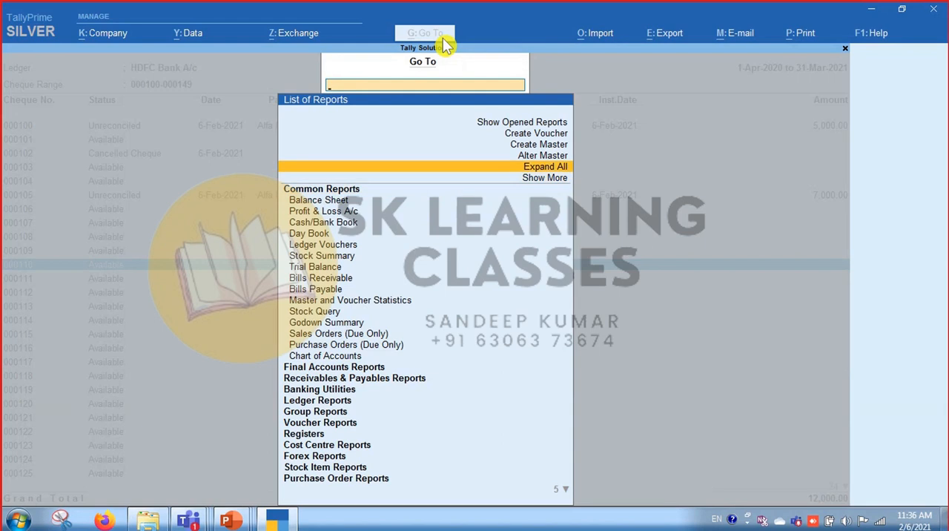
{"action": "key", "text": "Up"}
{"action": "key", "text": "Up"}
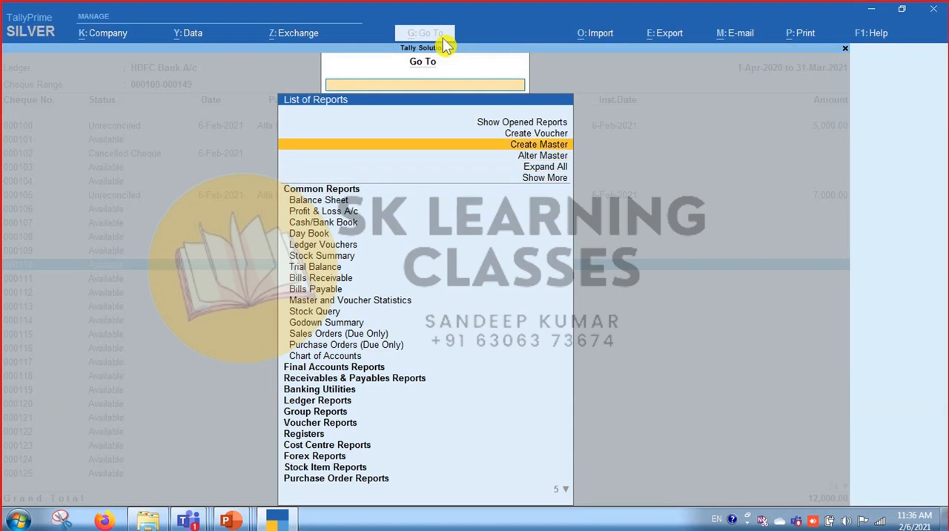
{"action": "key", "text": "Down"}
{"action": "key", "text": "Up"}
{"action": "key", "text": "Down"}
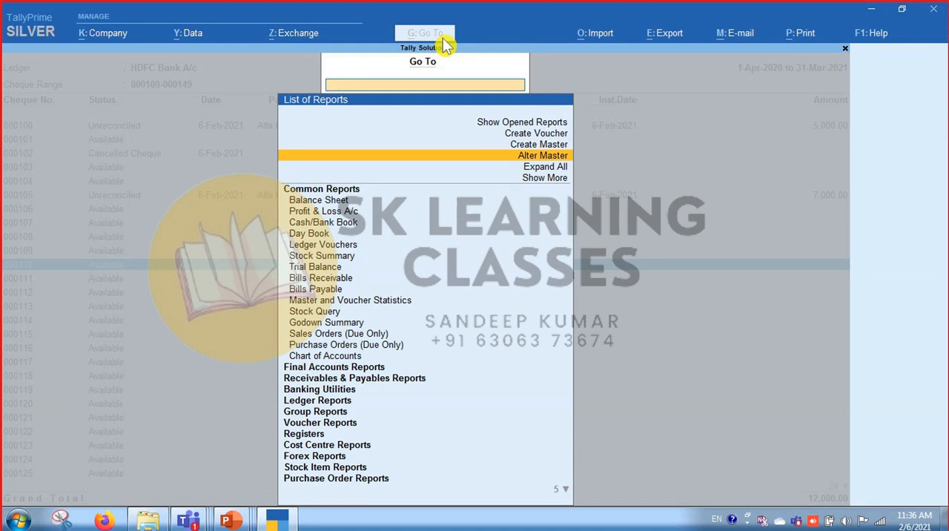
{"action": "key", "text": "Return"}
{"action": "key", "text": "Down"}
{"action": "key", "text": "Down"}
{"action": "key", "text": "Down"}
{"action": "key", "text": "Down"}
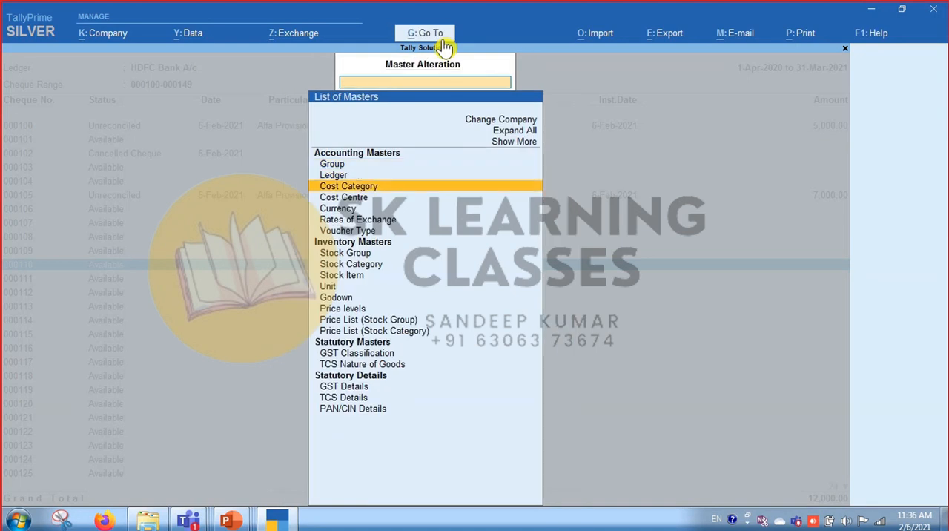
{"action": "key", "text": "Down"}
{"action": "key", "text": "Down"}
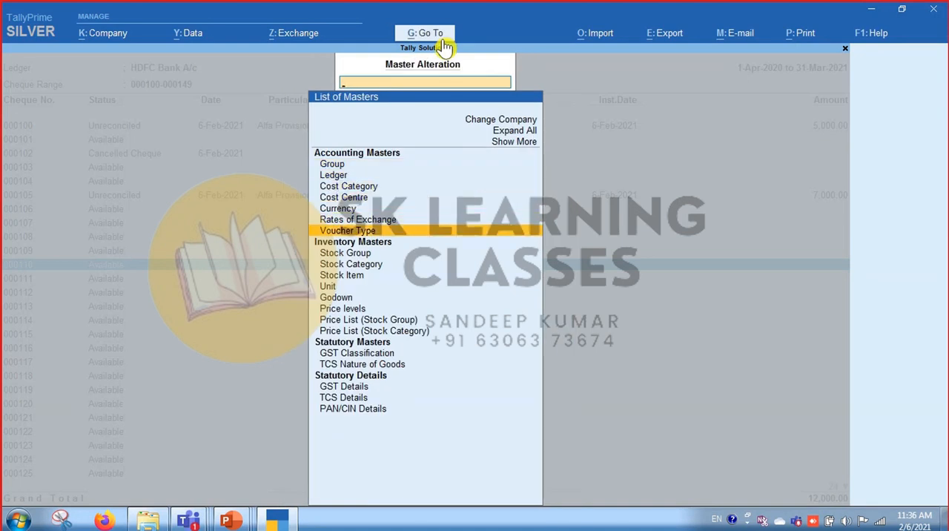
{"action": "key", "text": "Return"}
{"action": "type", "text": "Payme"}
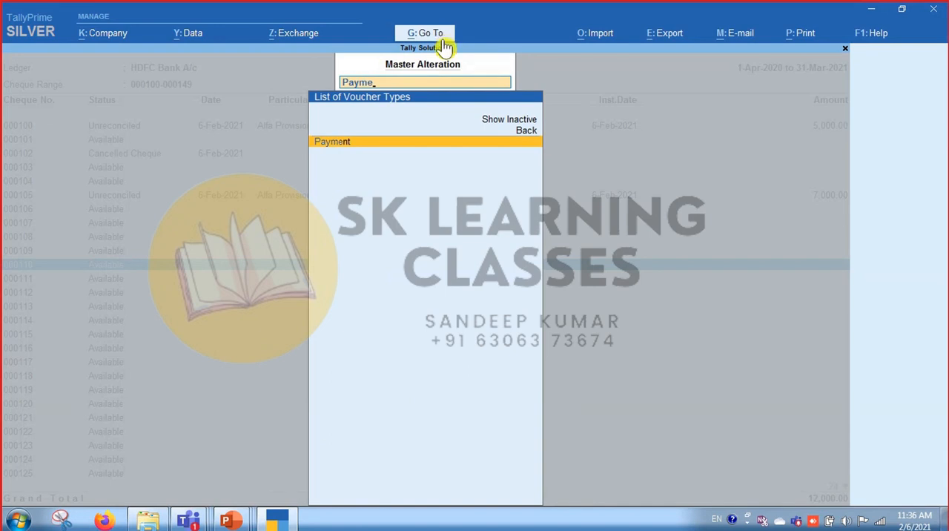
{"action": "key", "text": "Return"}
{"action": "key", "text": "Return"}
{"action": "key", "text": "Return"}
{"action": "key", "text": "Return"}
Set Allow zero-valued transactions to Yes for the Payment voucher type, save it and return to the cheque status selection.
{"action": "key", "text": "Return"}
{"action": "key", "text": "Return"}
{"action": "key", "text": "Return"}
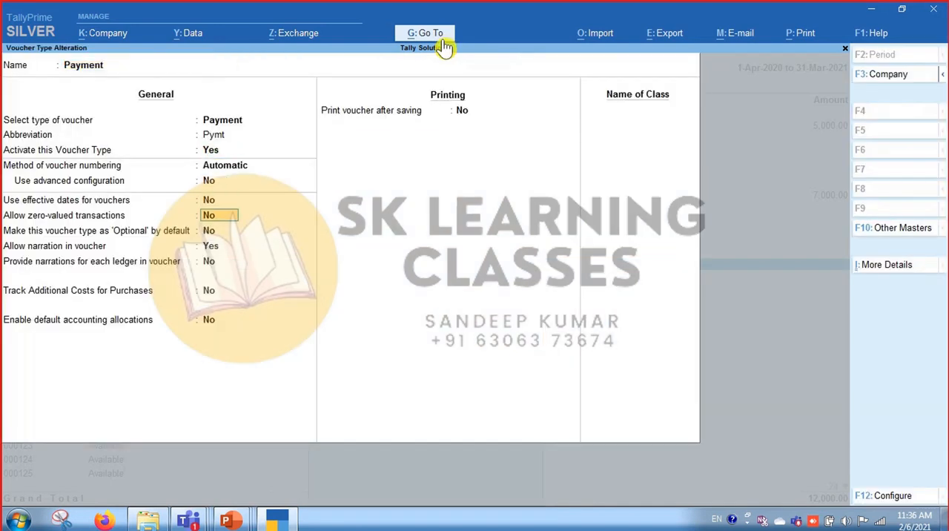
{"action": "type", "text": "y"}
{"action": "key", "text": "Return"}
{"action": "key", "text": "ctrl"}
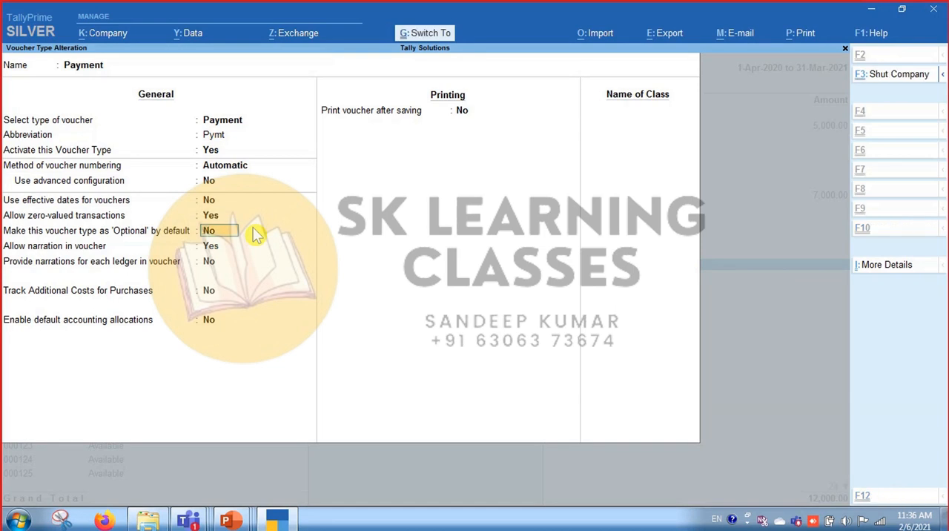
{"action": "key", "text": "ctrl+a"}
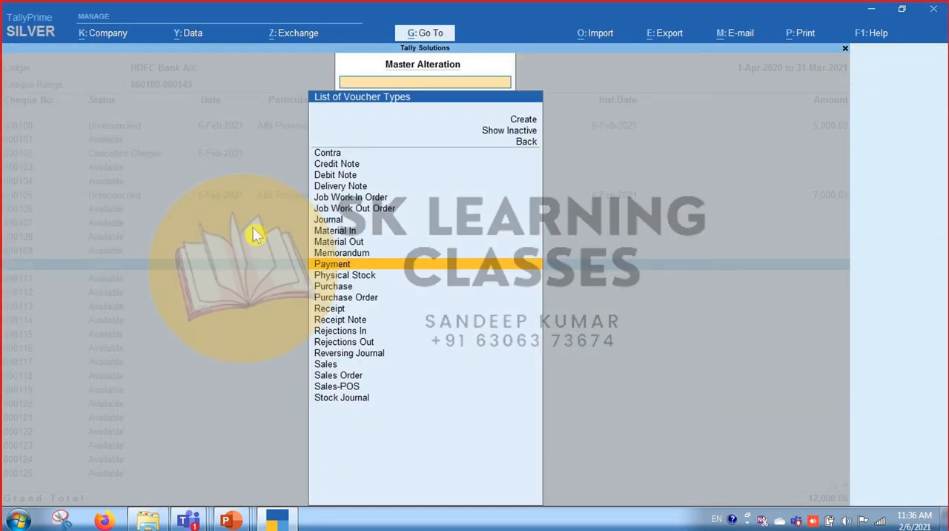
{"action": "key", "text": "Escape"}
{"action": "key", "text": "Escape"}
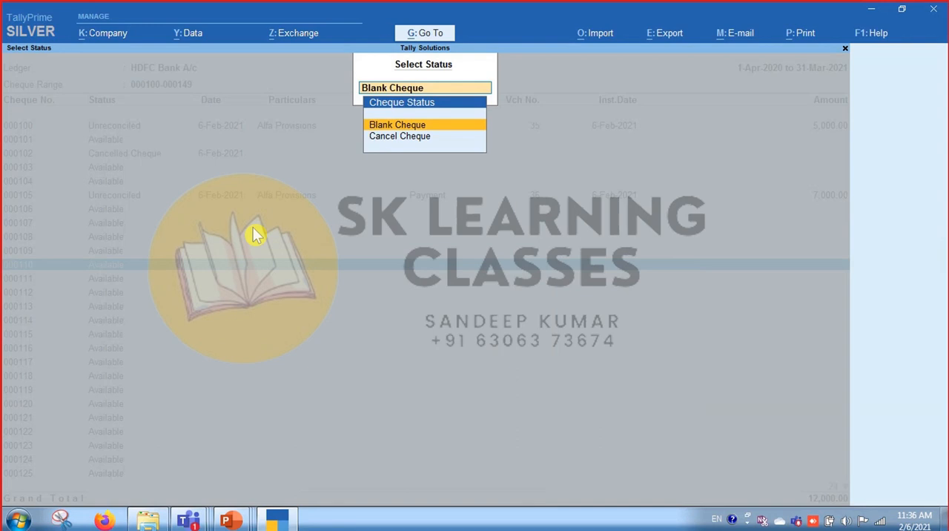
Retry setting cheque 000110 to Blank Cheque, including reselecting it in the cheque list, and return to the list.
{"action": "key", "text": "Return"}
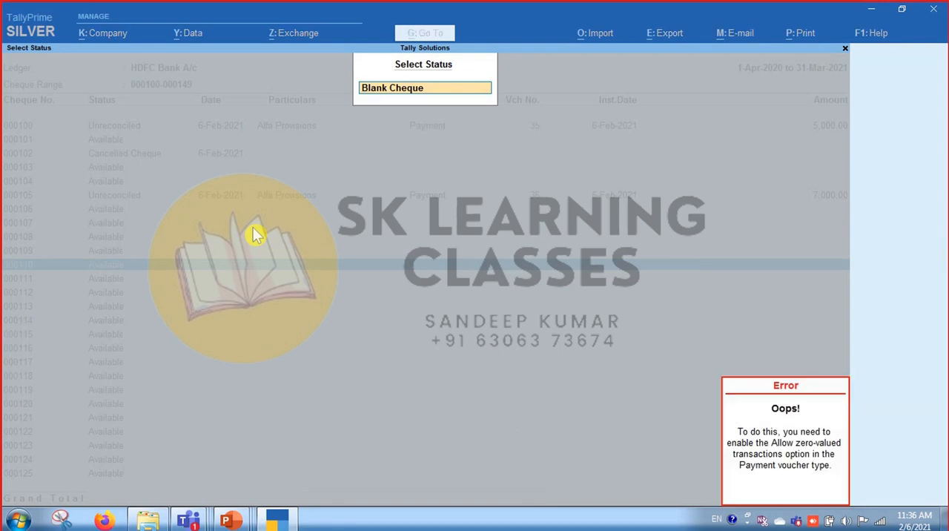
{"action": "key", "text": "Escape"}
{"action": "key", "text": "Escape"}
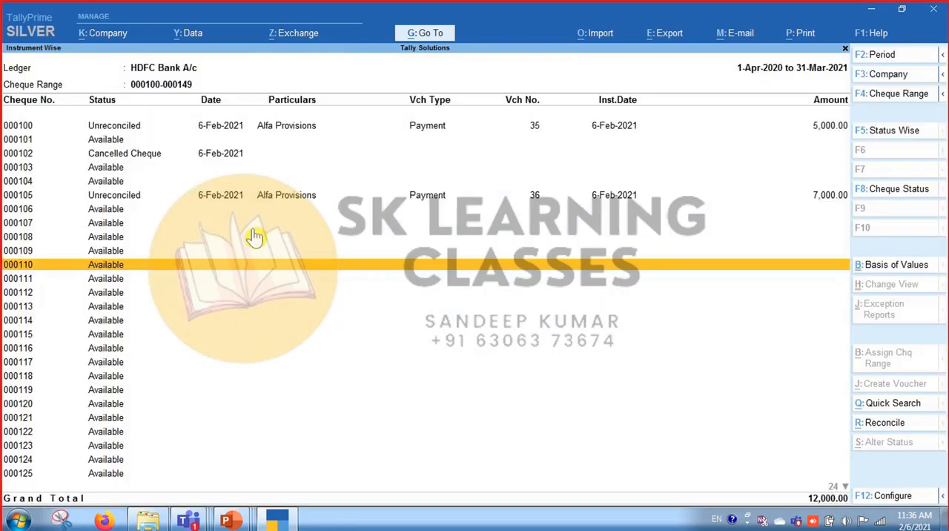
{"action": "key", "text": "space"}
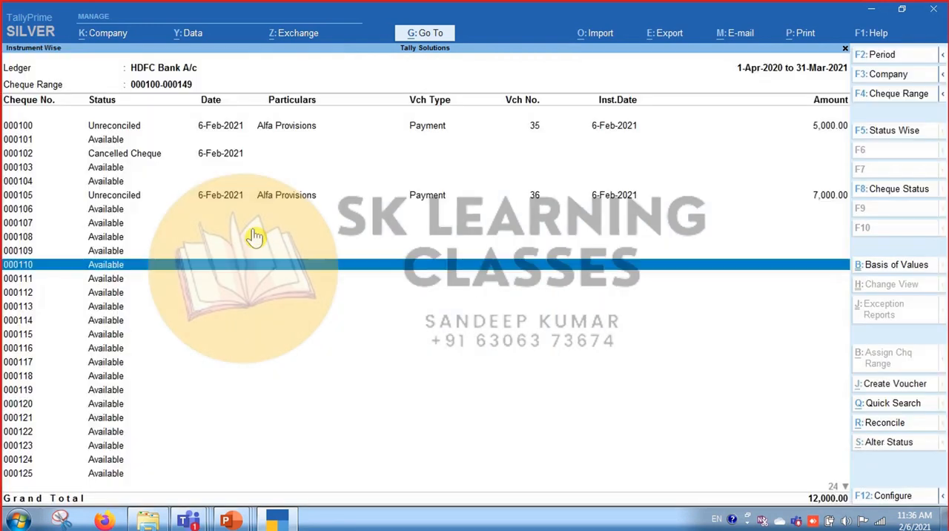
{"action": "left_click", "coordinate": [888, 445]}
{"action": "key", "text": "Up"}
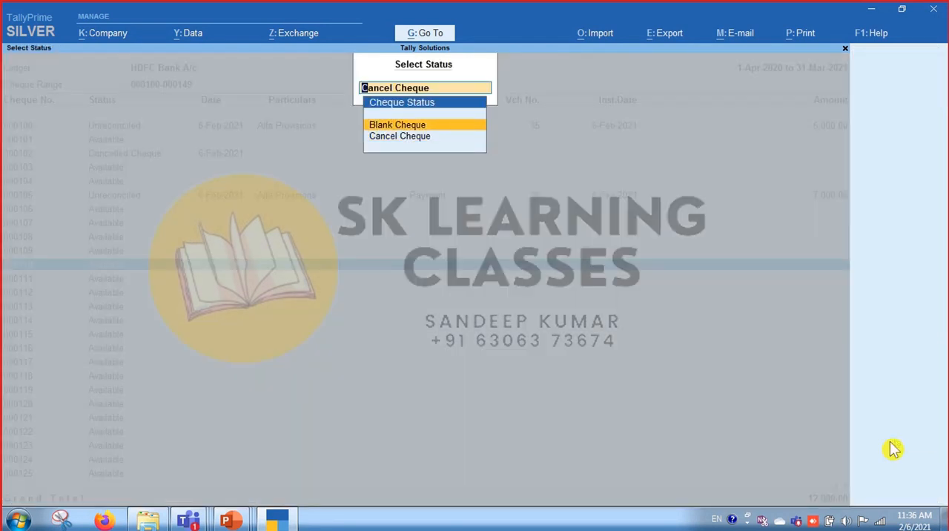
{"action": "key", "text": "Return"}
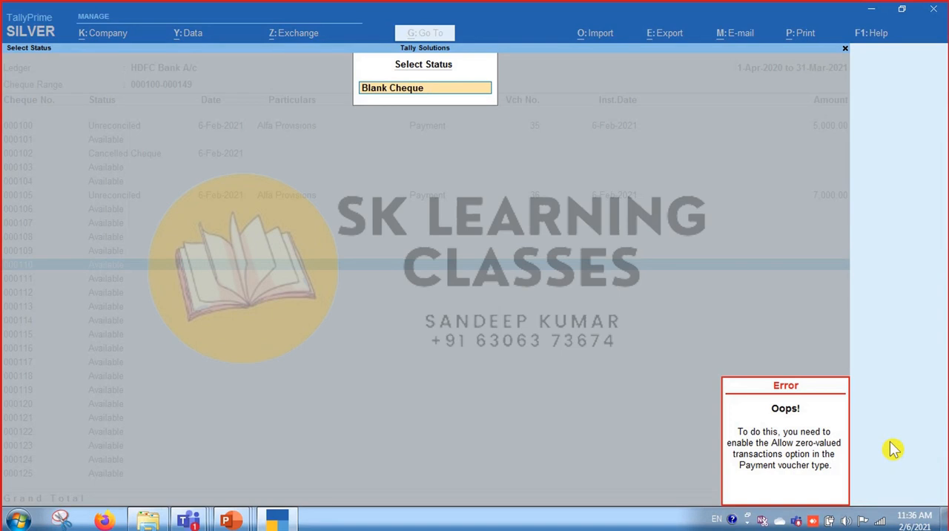
{"action": "key", "text": "Escape"}
{"action": "key", "text": "Escape"}
{"action": "key", "text": "Escape"}
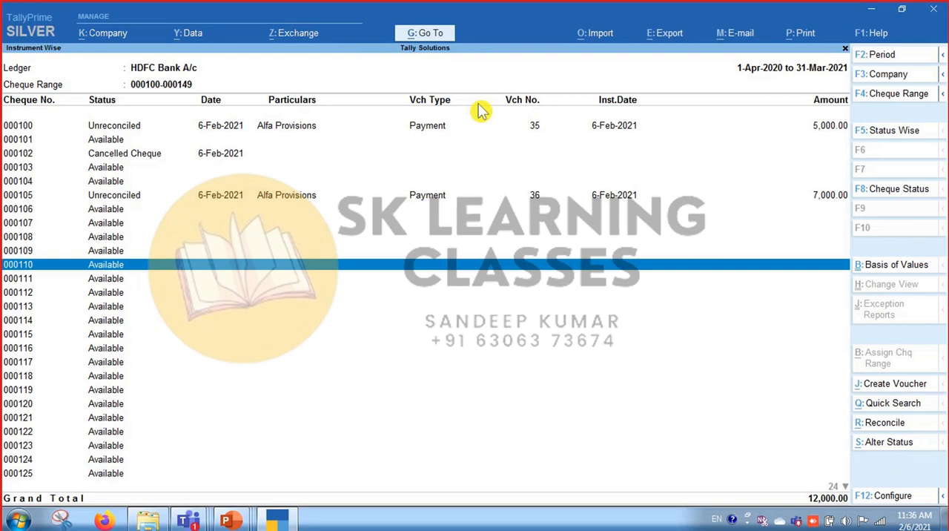
Open the Payment voucher type for alteration from the accounting masters.
{"action": "left_click", "coordinate": [441, 39]}
{"action": "key", "text": "Up"}
{"action": "key", "text": "Up"}
{"action": "key", "text": "Up"}
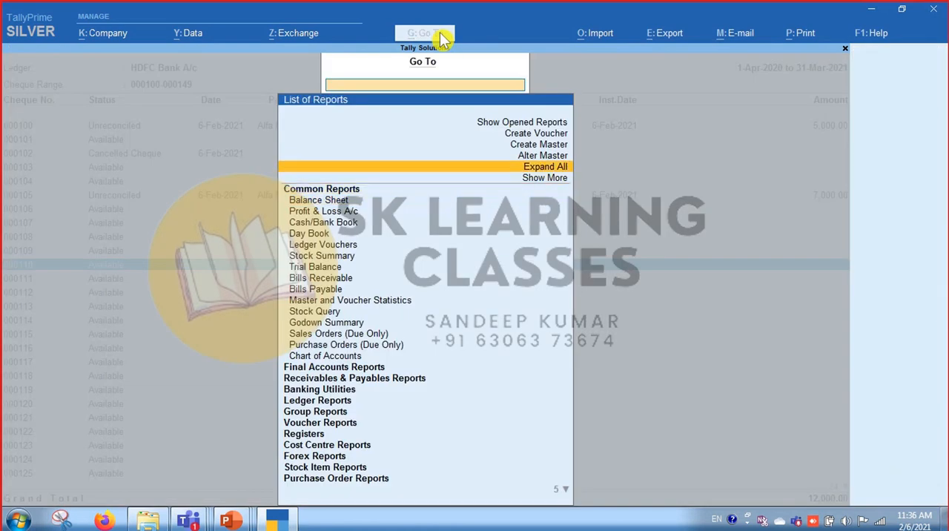
{"action": "key", "text": "Return"}
{"action": "key", "text": "Down"}
{"action": "key", "text": "Down"}
{"action": "key", "text": "Down"}
{"action": "key", "text": "Down"}
{"action": "key", "text": "Down"}
{"action": "key", "text": "Down"}
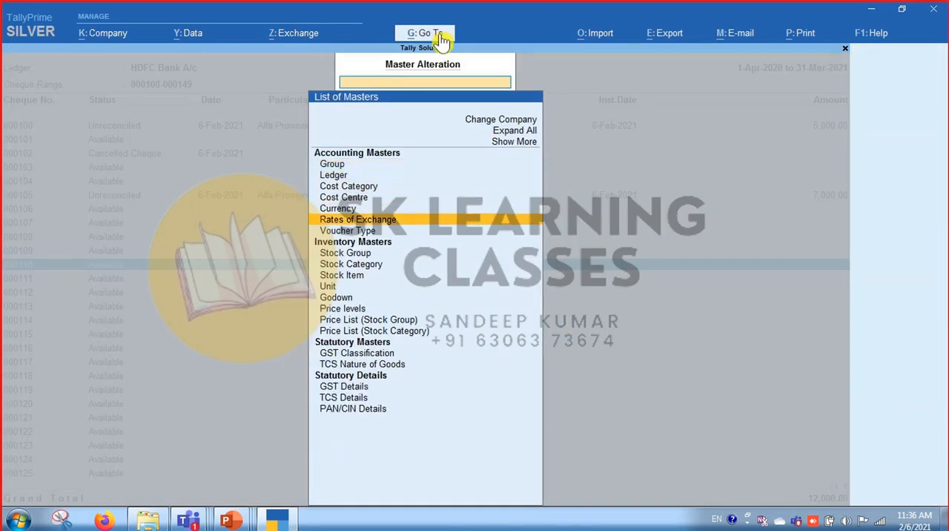
{"action": "key", "text": "Return"}
{"action": "type", "text": "Pay"}
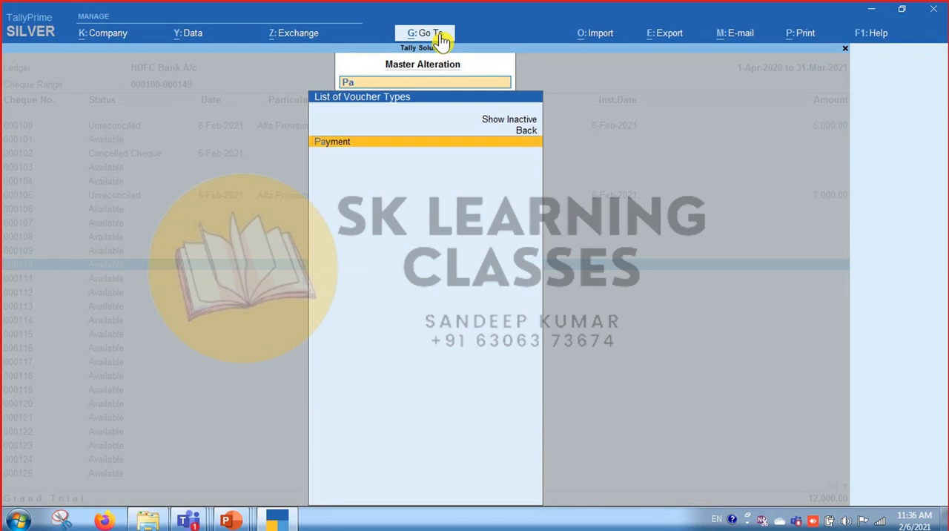
{"action": "key", "text": "Return"}
{"action": "key", "text": "Return"}
{"action": "key", "text": "Return"}
{"action": "key", "text": "Return"}
{"action": "key", "text": "Return"}
{"action": "key", "text": "Return"}
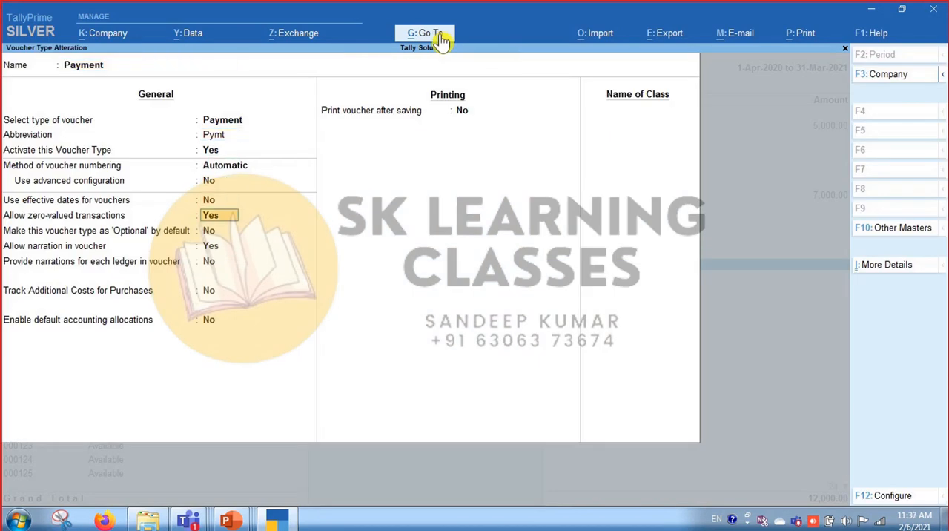
Check the Allow zero-valued transactions setting of the Payment voucher type, save the voucher type again and return to the cheque list.
{"action": "key", "text": "Return"}
{"action": "key", "text": "Return"}
{"action": "key", "text": "Return"}
{"action": "key", "text": "Return"}
{"action": "key", "text": "Return"}
{"action": "key", "text": "Return"}
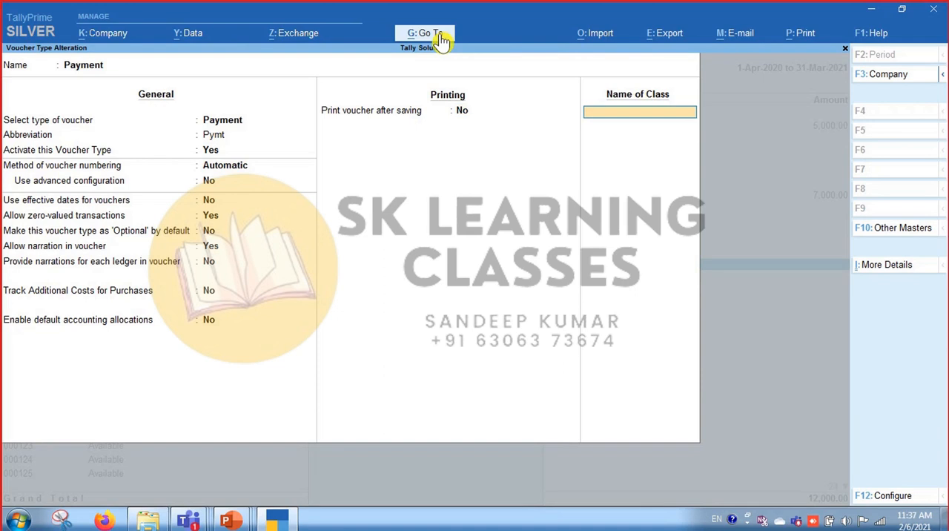
{"action": "key", "text": "Return"}
{"action": "key", "text": "Return"}
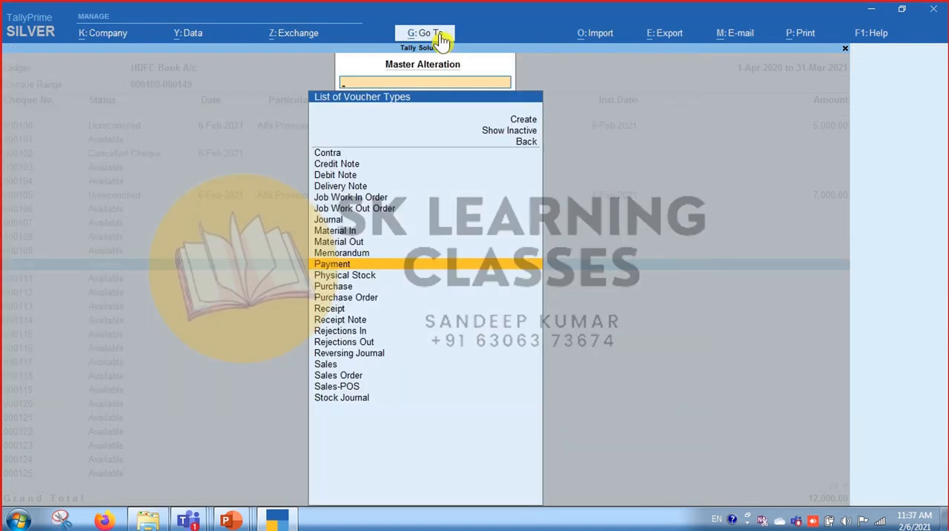
{"action": "key", "text": "Return"}
{"action": "key", "text": "Escape"}
{"action": "key", "text": "Escape"}
{"action": "key", "text": "Escape"}
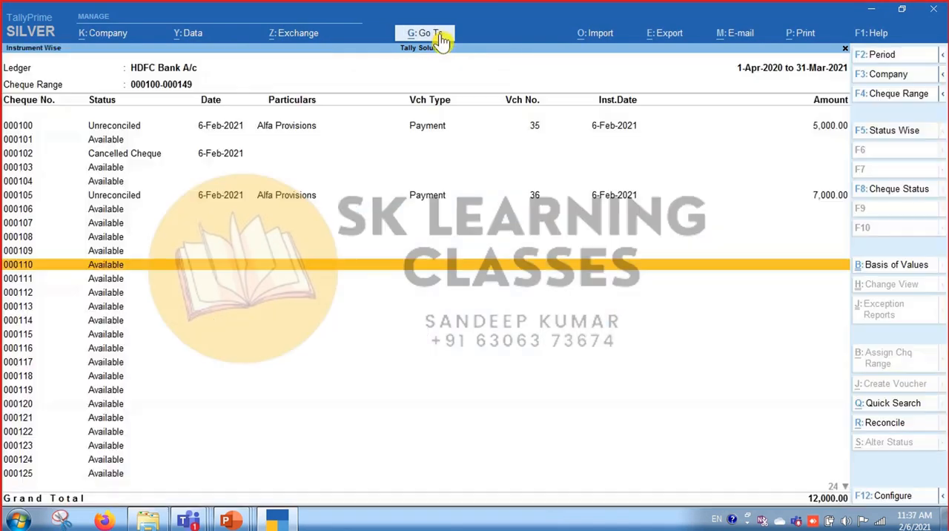
{"action": "key", "text": "Escape"}
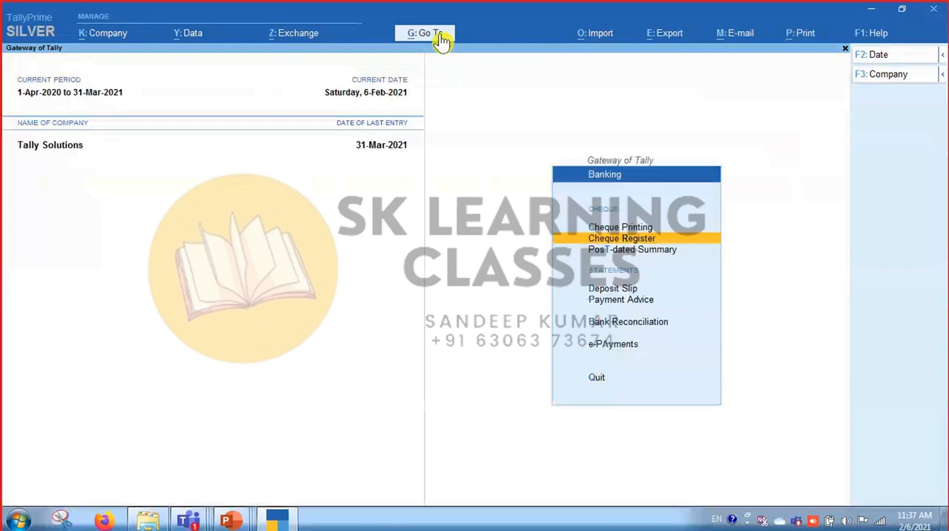
{"action": "key", "text": "Return"}
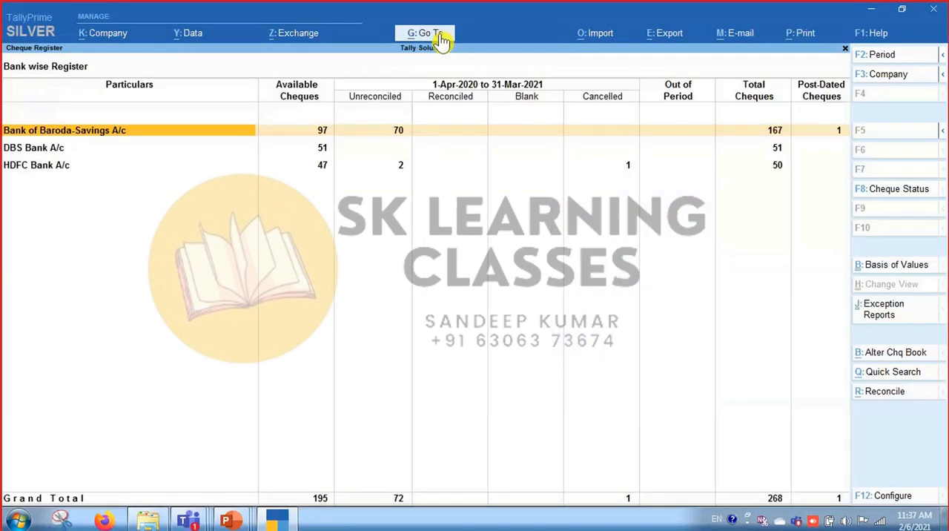
{"action": "key", "text": "Down"}
{"action": "key", "text": "Down"}
{"action": "key", "text": "Return"}
{"action": "key", "text": "Return"}
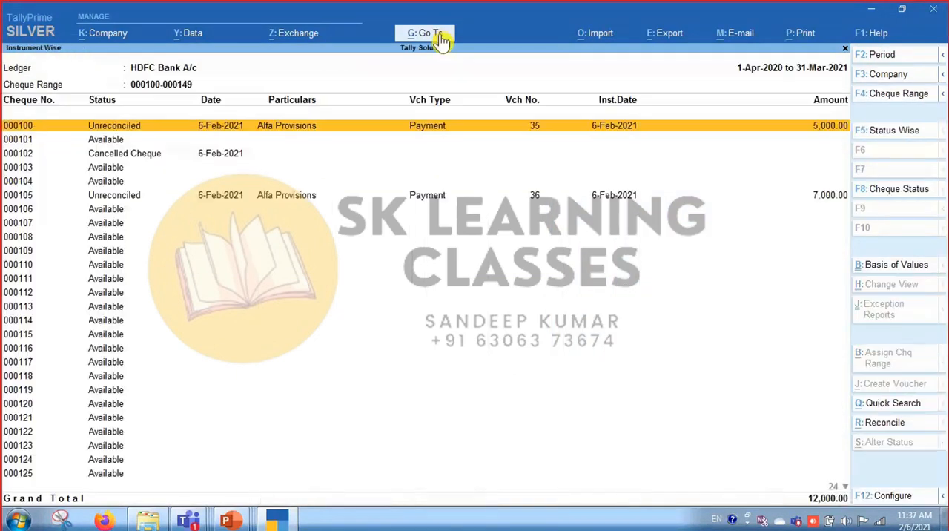
Try again to set the status of cheque 000110 to Blank Cheque, and return to the cheque list.
{"action": "key", "text": "Down"}
{"action": "key", "text": "Down"}
{"action": "key", "text": "Down"}
{"action": "key", "text": "Down"}
{"action": "key", "text": "Down"}
{"action": "key", "text": "Down"}
{"action": "key", "text": "Down"}
{"action": "key", "text": "Down"}
{"action": "key", "text": "Down"}
{"action": "key", "text": "Down"}
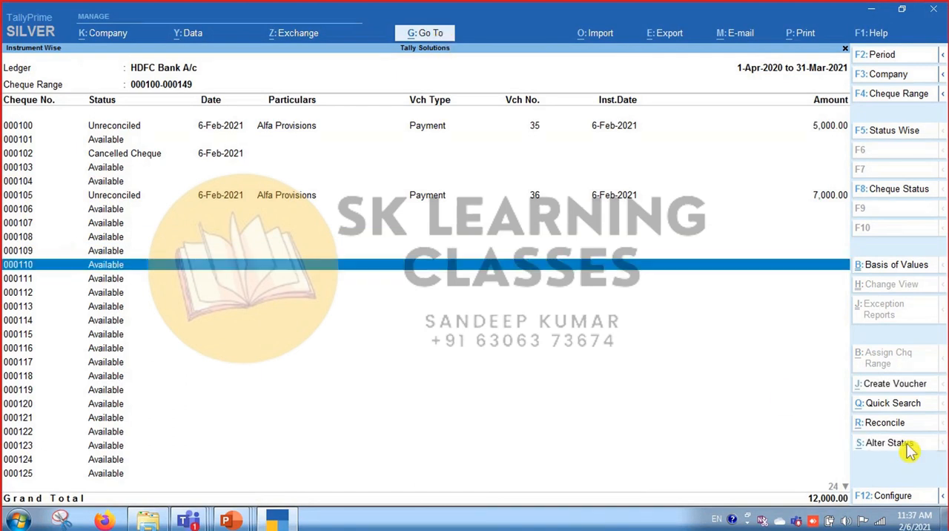
{"action": "left_click", "coordinate": [906, 446]}
{"action": "key", "text": "Up"}
{"action": "key", "text": "Return"}
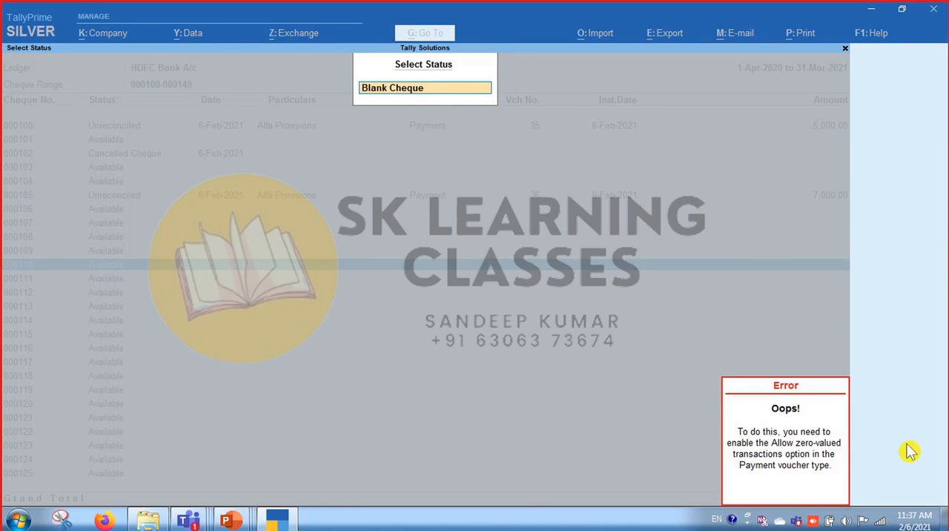
{"action": "key", "text": "Return"}
{"action": "key", "text": "Return"}
{"action": "key", "text": "Return"}
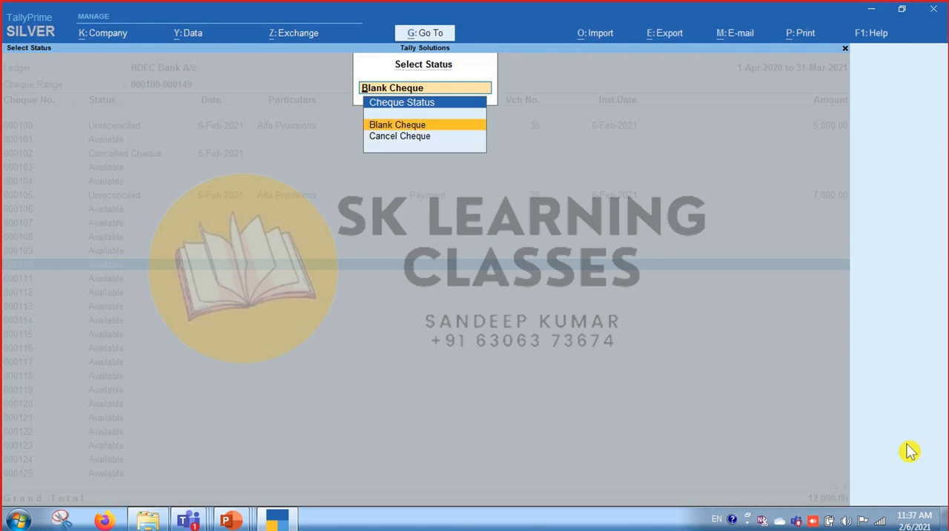
{"action": "key", "text": "Escape"}
{"action": "key", "text": "Escape"}
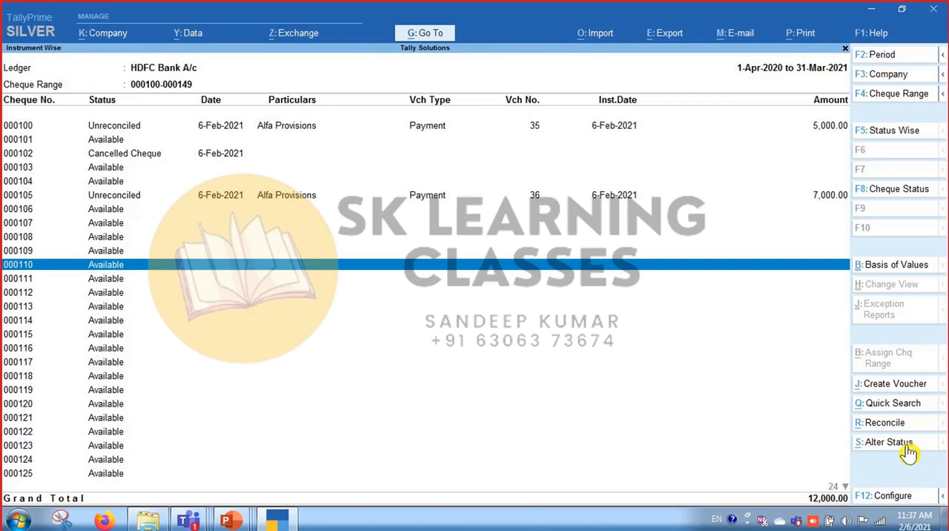
Change the cheque list's period to today only, entering "today" as both the From and To dates.
{"action": "key", "text": "F2"}
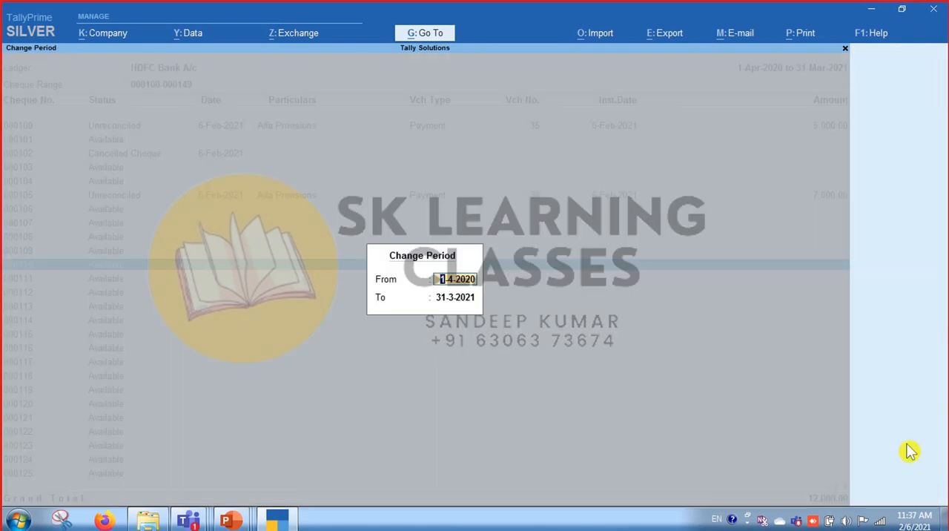
{"action": "type", "text": "today"}
{"action": "key", "text": "Return"}
{"action": "type", "text": "today"}
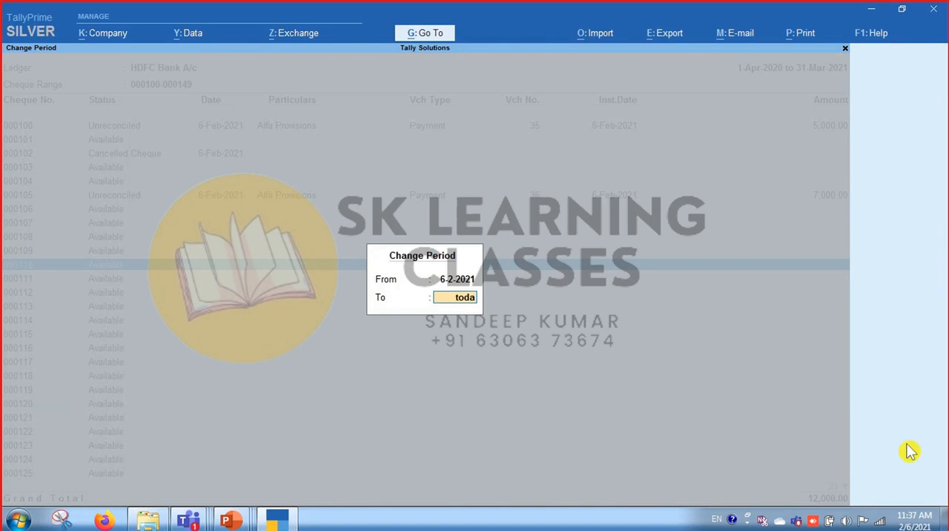
{"action": "key", "text": "Return"}
{"action": "key", "text": "Down"}
{"action": "key", "text": "Down"}
{"action": "key", "text": "Down"}
{"action": "key", "text": "Down"}
{"action": "key", "text": "Down"}
{"action": "key", "text": "Down"}
{"action": "key", "text": "Down"}
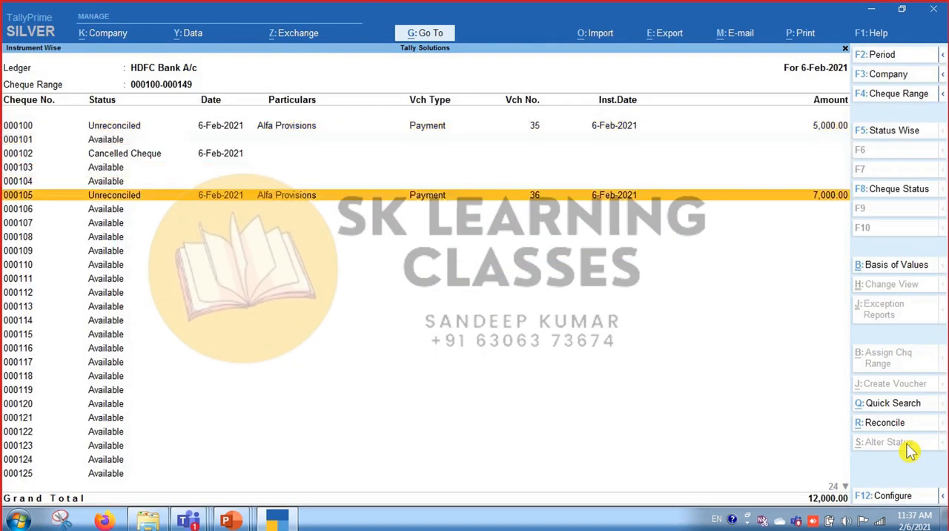
{"action": "key", "text": "space"}
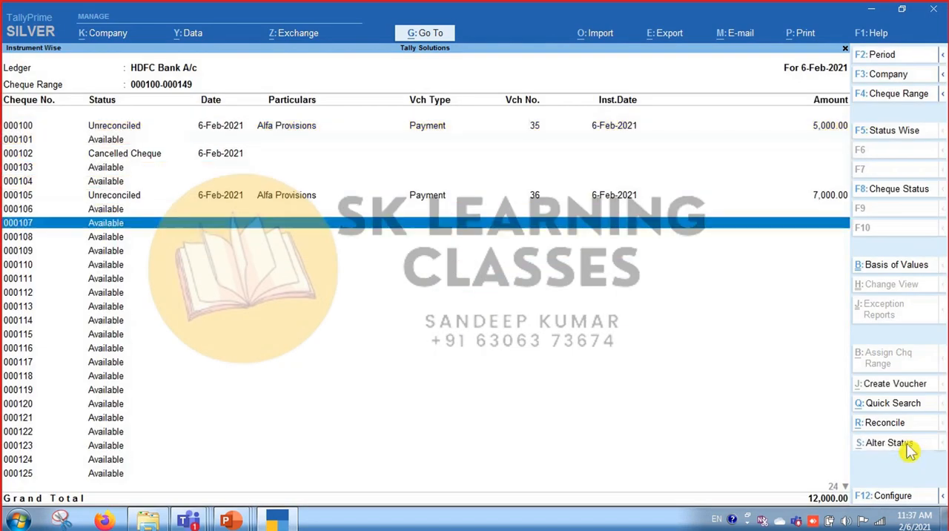
{"action": "left_click", "coordinate": [906, 445]}
{"action": "key", "text": "Return"}
{"action": "key", "text": "Escape"}
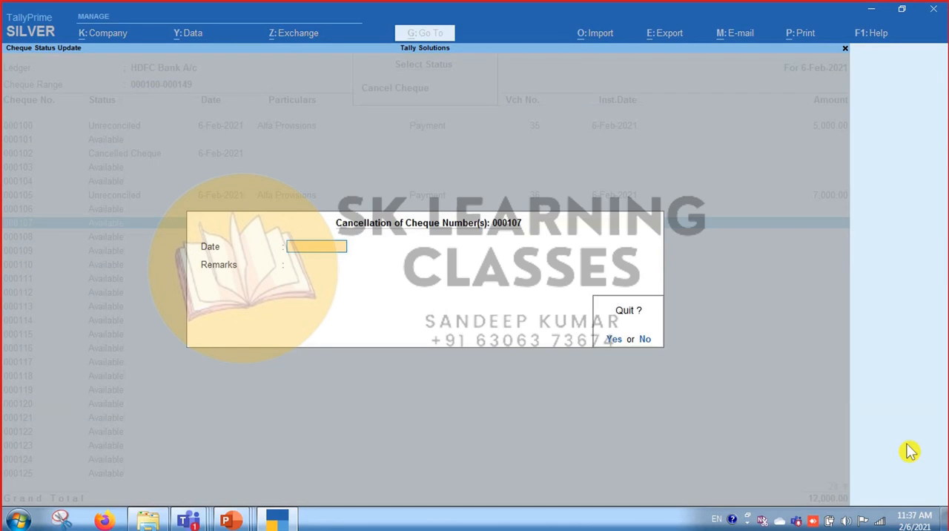
{"action": "key", "text": "Return"}
Try to set the status of cheque 000108 to Blank Cheque, and return to the cheque list.
{"action": "key", "text": "Down"}
{"action": "key", "text": "Down"}
{"action": "key", "text": "Down"}
{"action": "key", "text": "Down"}
{"action": "key", "text": "Down"}
{"action": "key", "text": "Down"}
{"action": "key", "text": "Down"}
{"action": "key", "text": "Down"}
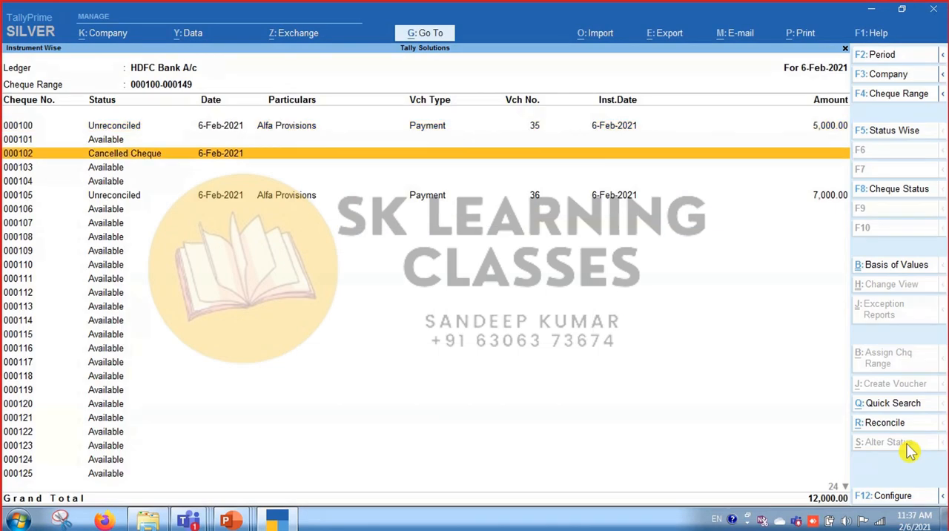
{"action": "key", "text": "space"}
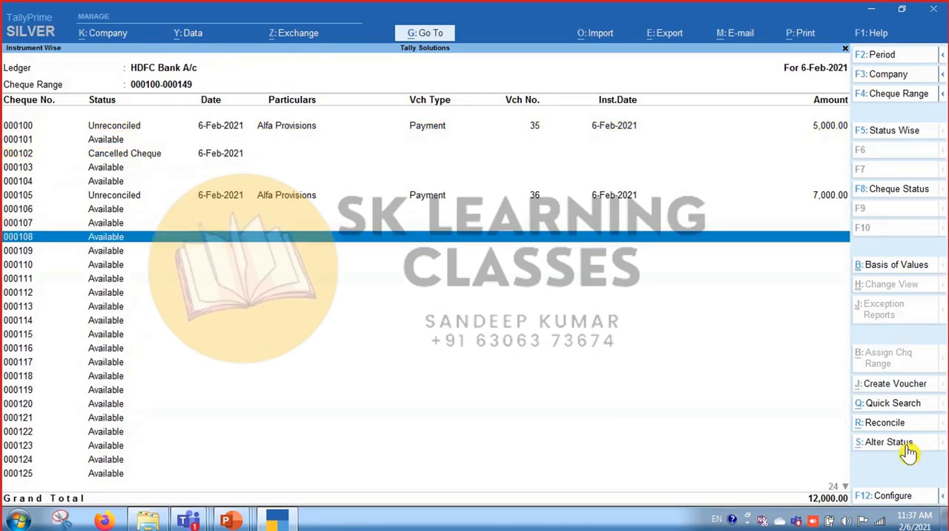
{"action": "left_click", "coordinate": [909, 451]}
{"action": "key", "text": "Return"}
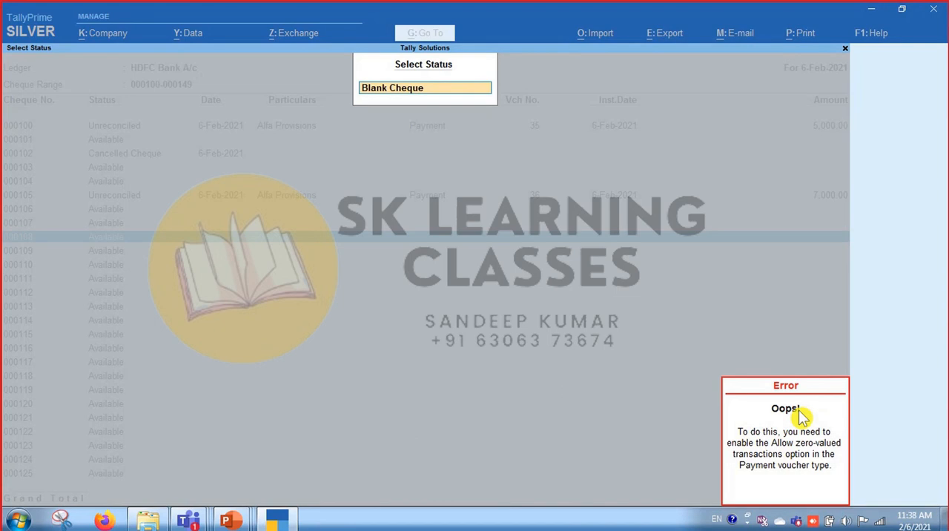
{"action": "left_click", "coordinate": [609, 401]}
{"action": "key", "text": "Escape"}
Leave the cheque list and open the Payment voucher type for alteration from the accounting masters.
{"action": "key", "text": "Escape"}
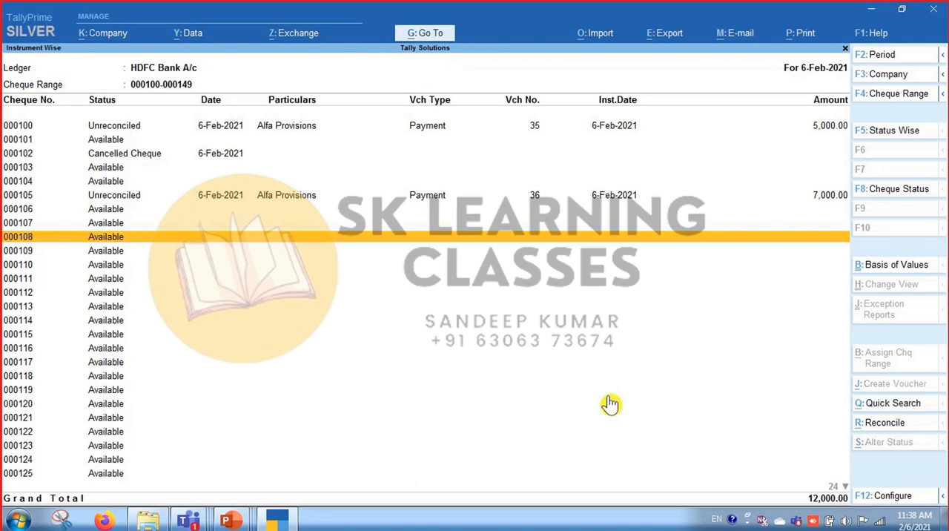
{"action": "key", "text": "Escape"}
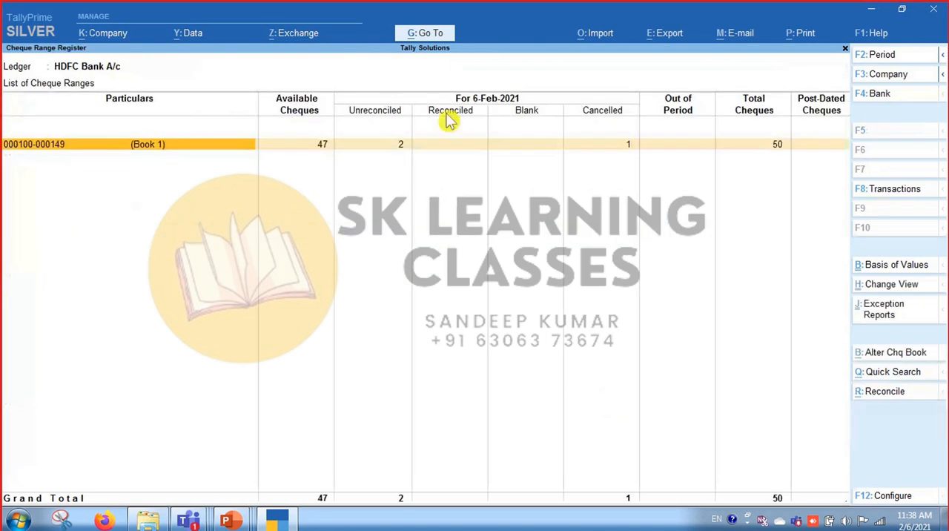
{"action": "left_click", "coordinate": [444, 36]}
{"action": "key", "text": "Up"}
{"action": "key", "text": "Up"}
{"action": "key", "text": "Up"}
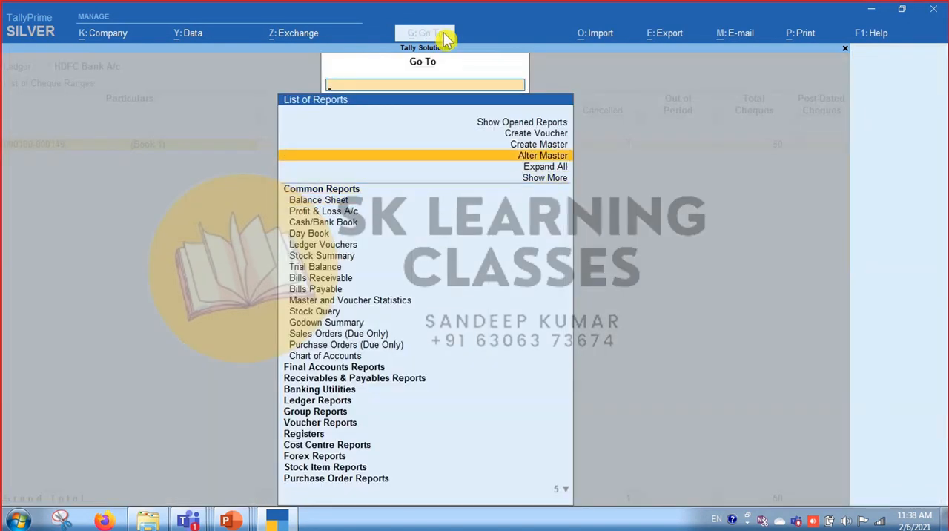
{"action": "key", "text": "Return"}
{"action": "key", "text": "Down"}
{"action": "key", "text": "Down"}
{"action": "key", "text": "Down"}
{"action": "key", "text": "Down"}
{"action": "key", "text": "Down"}
{"action": "key", "text": "Down"}
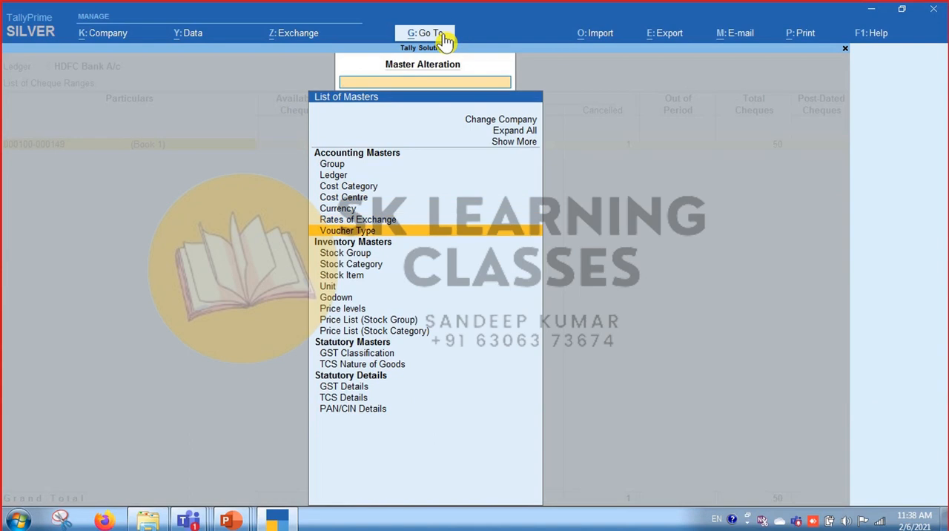
{"action": "key", "text": "Return"}
{"action": "type", "text": "Pay"}
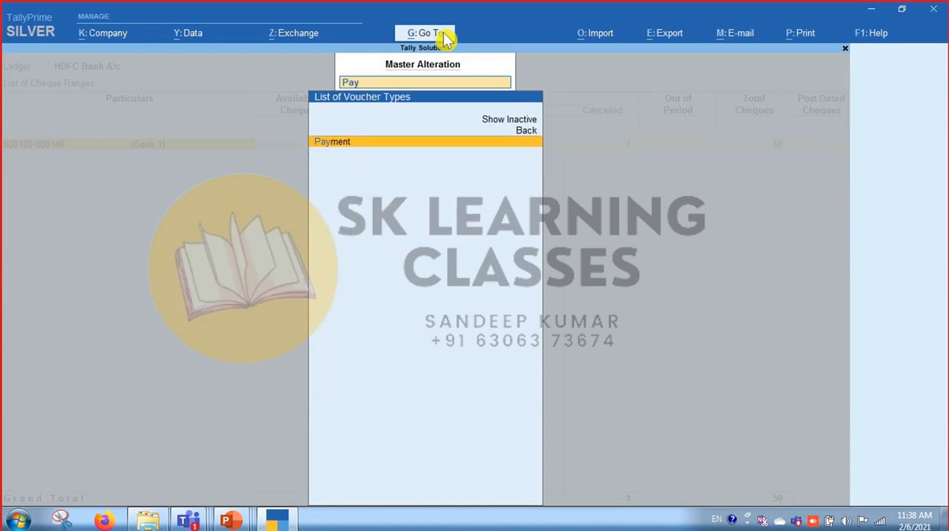
{"action": "key", "text": "Return"}
{"action": "key", "text": "Return"}
{"action": "key", "text": "Return"}
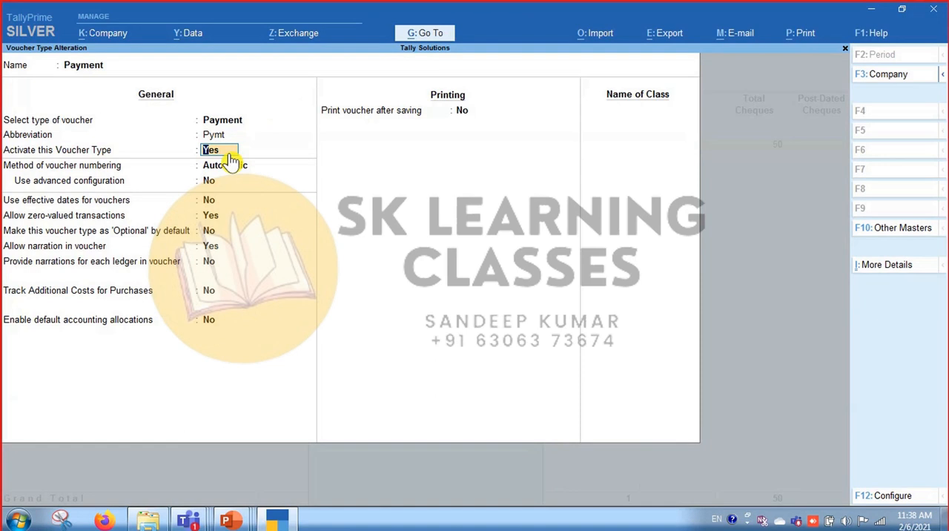
Recheck the Payment voucher type's settings, including Allow zero-valued transactions, save it and return to the Cheque Range Register.
{"action": "key", "text": "Return"}
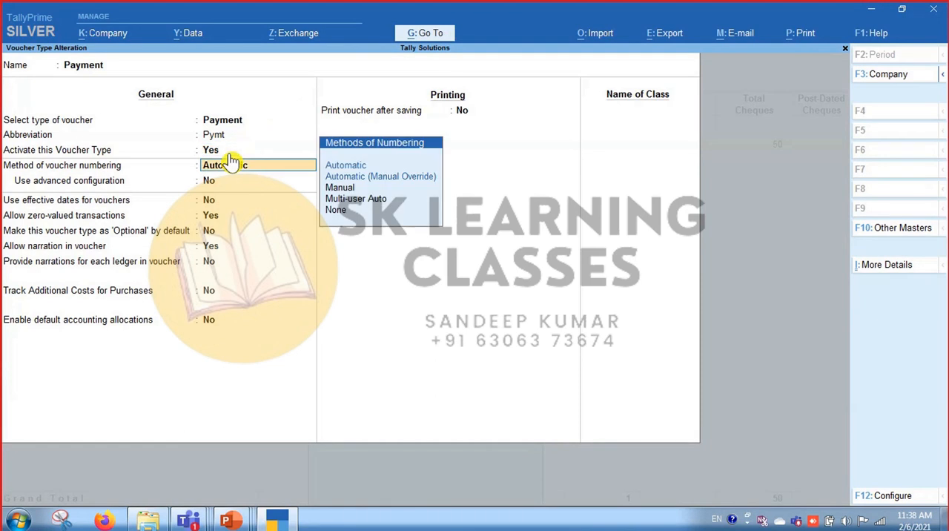
{"action": "key", "text": "Return"}
{"action": "key", "text": "Return"}
{"action": "key", "text": "Return"}
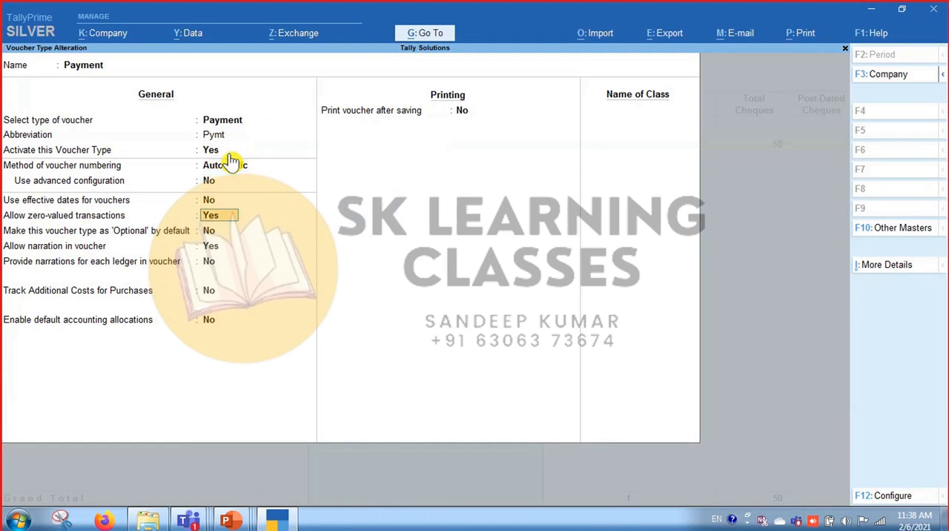
{"action": "key", "text": "Return"}
{"action": "key", "text": "Return"}
{"action": "key", "text": "Return"}
{"action": "key", "text": "Return"}
{"action": "key", "text": "Return"}
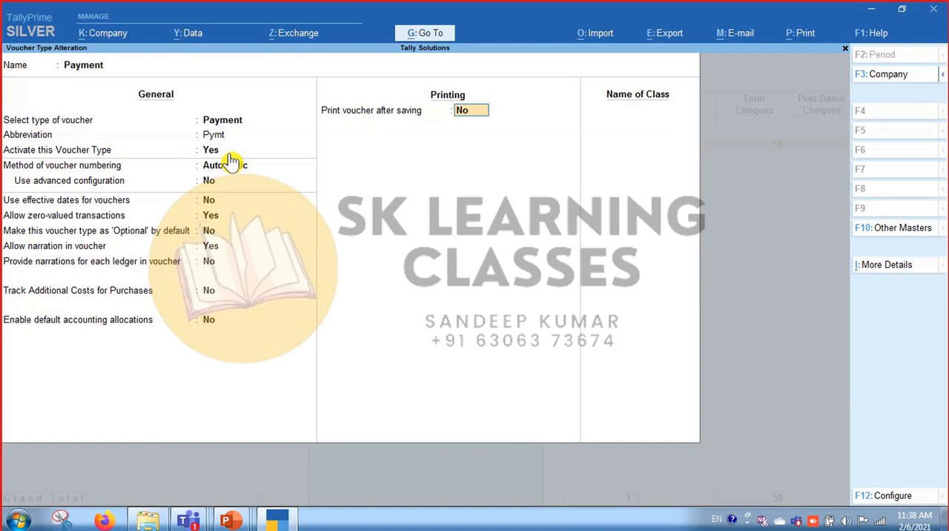
{"action": "key", "text": "Return"}
{"action": "key", "text": "Return"}
{"action": "key", "text": "Return"}
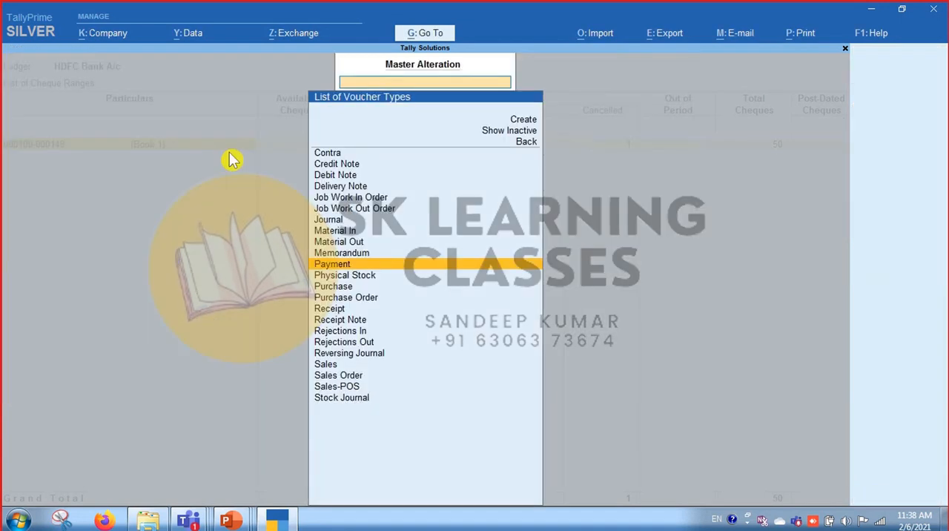
{"action": "key", "text": "Escape"}
{"action": "key", "text": "Escape"}
{"action": "key", "text": "Escape"}
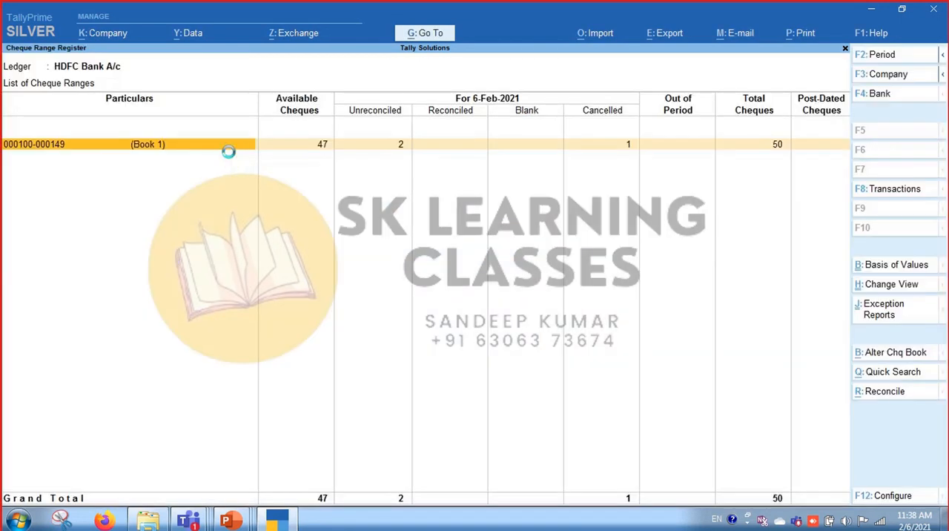
Go back to the Gateway of Tally and open the Banking utilities.
{"action": "key", "text": "Escape"}
{"action": "key", "text": "Escape"}
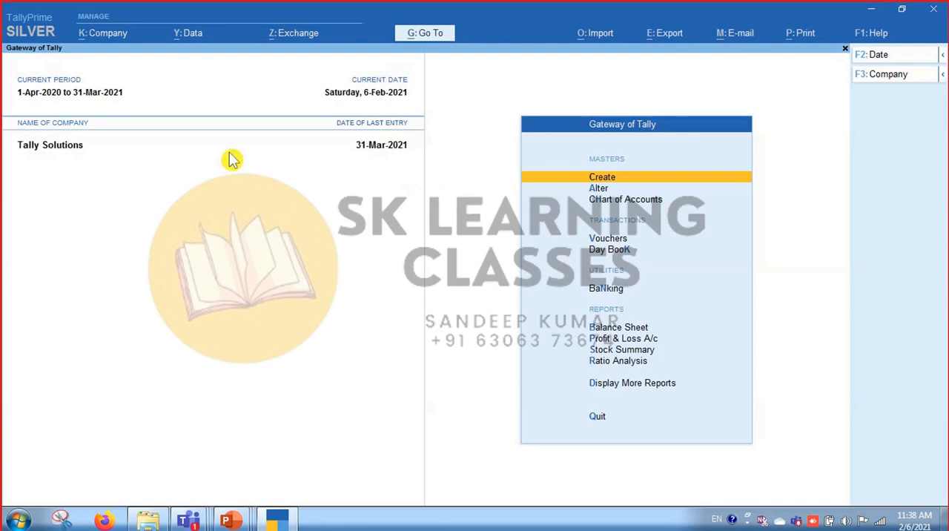
{"action": "key", "text": "Down"}
{"action": "key", "text": "Down"}
{"action": "key", "text": "Down"}
{"action": "key", "text": "Down"}
{"action": "key", "text": "Down"}
{"action": "key", "text": "Return"}
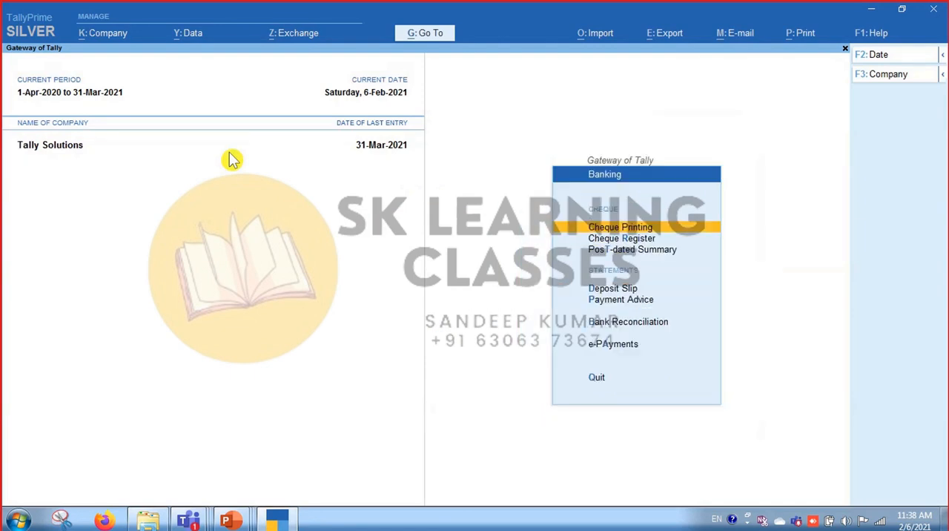
{"action": "key", "text": "Down"}
{"action": "key", "text": "Return"}
{"action": "key", "text": "Down"}
{"action": "key", "text": "Down"}
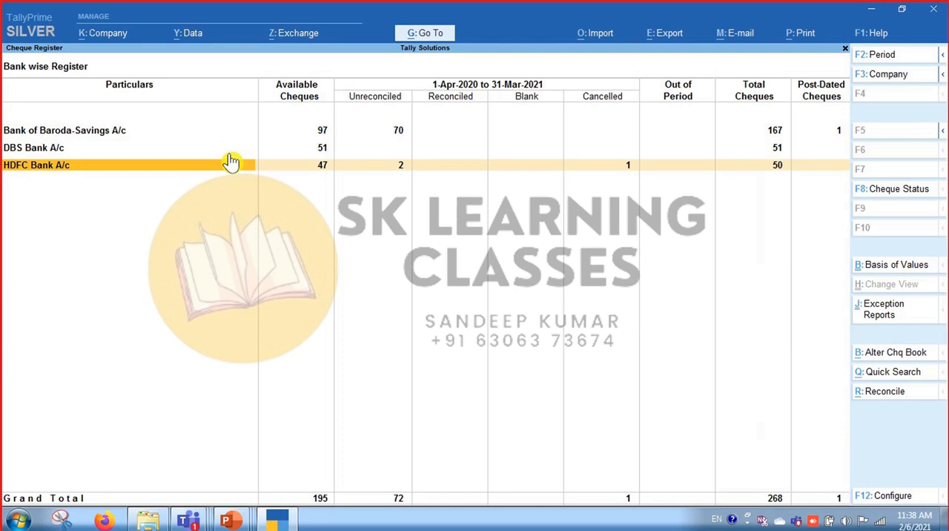
{"action": "key", "text": "Return"}
{"action": "key", "text": "Return"}
{"action": "key", "text": "Down"}
{"action": "key", "text": "Down"}
{"action": "key", "text": "Down"}
{"action": "key", "text": "Down"}
{"action": "key", "text": "Down"}
{"action": "key", "text": "Down"}
{"action": "key", "text": "Down"}
{"action": "key", "text": "Down"}
{"action": "key", "text": "Down"}
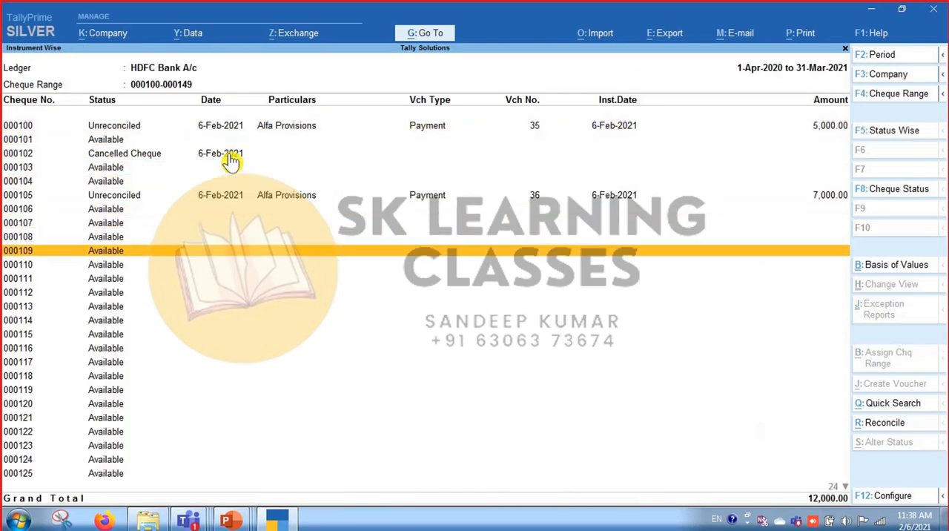
{"action": "key", "text": "Down"}
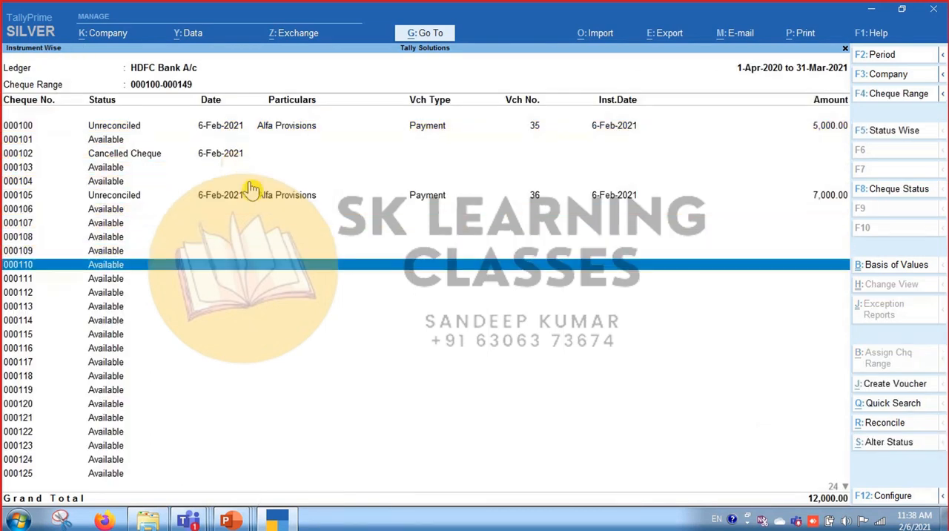
Try to set the status of cheque 000110 to Blank Cheque, and return to the cheque list.
{"action": "left_click", "coordinate": [899, 449]}
{"action": "key", "text": "Up"}
{"action": "key", "text": "Return"}
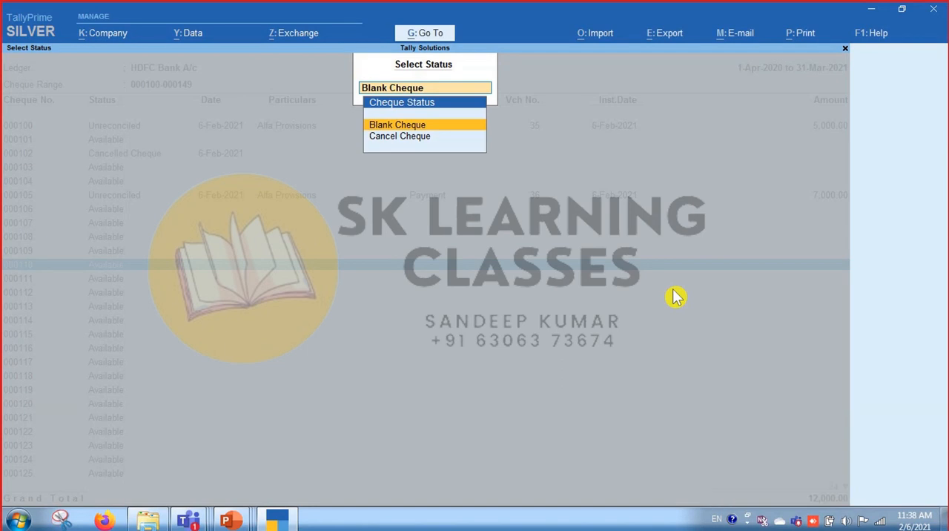
{"action": "key", "text": "Escape"}
{"action": "key", "text": "Escape"}
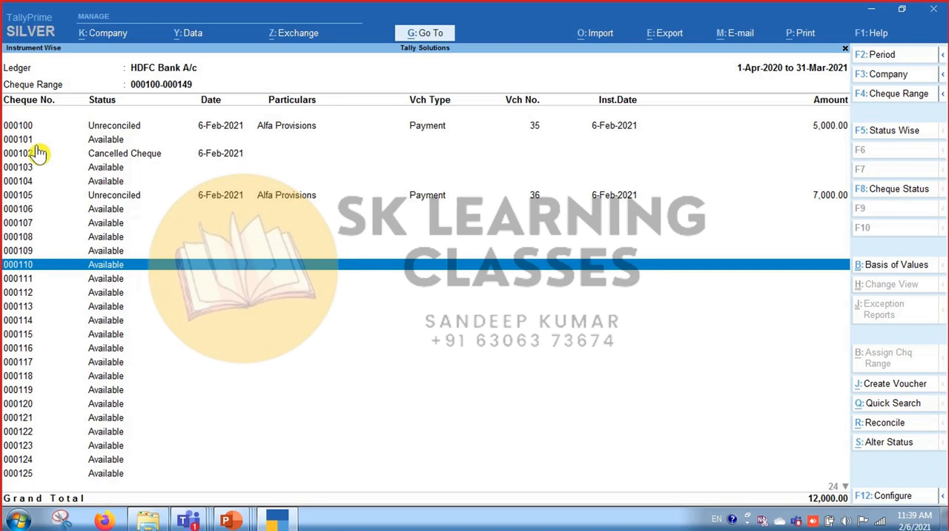
Find cheque 102 with Quick Search, view its entry and return to the full cheque list.
{"action": "left_click", "coordinate": [903, 406]}
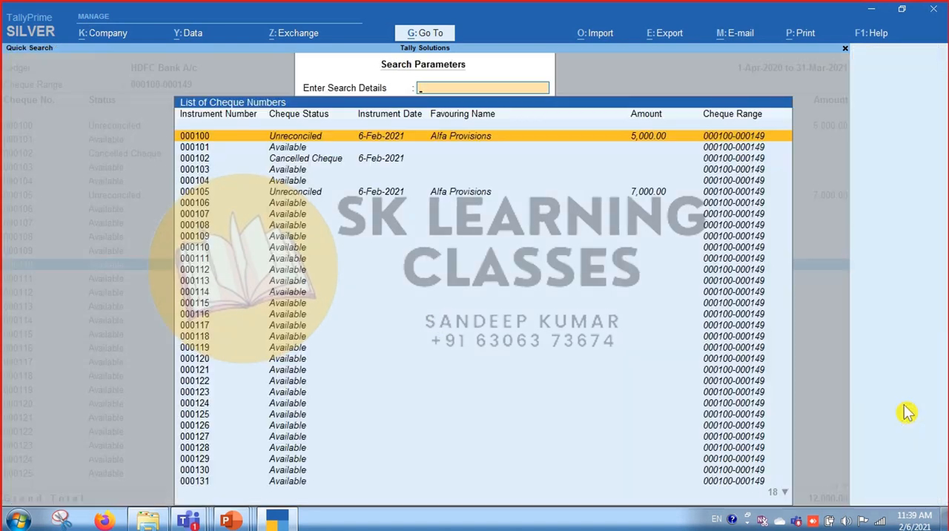
{"action": "type", "text": "102"}
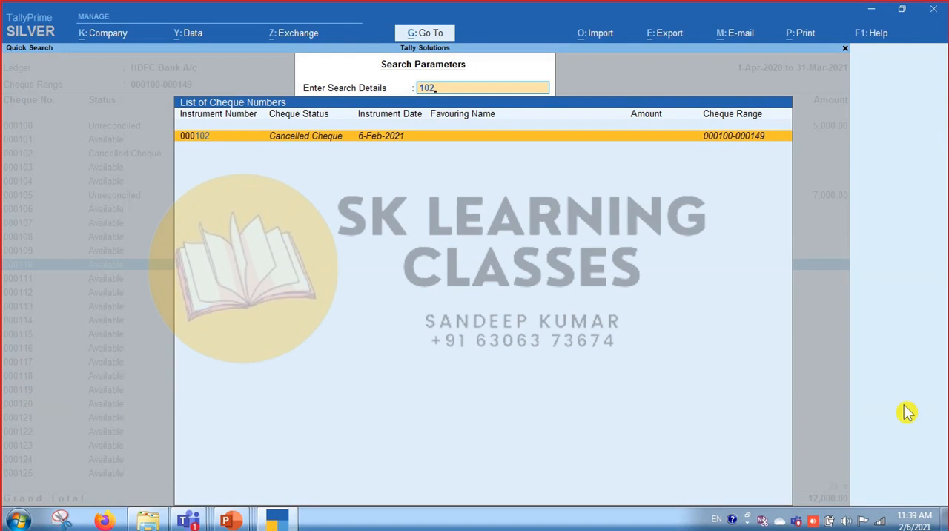
{"action": "key", "text": "Return"}
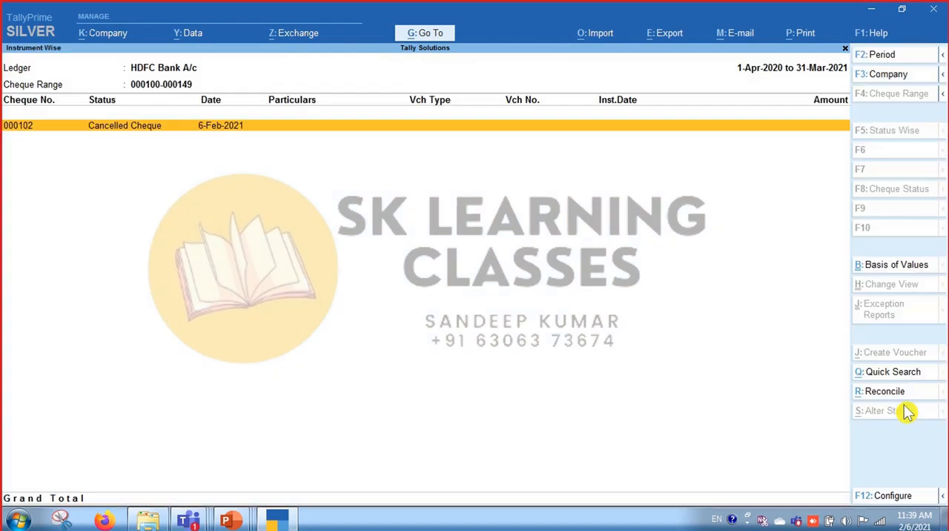
{"action": "key", "text": "Escape"}
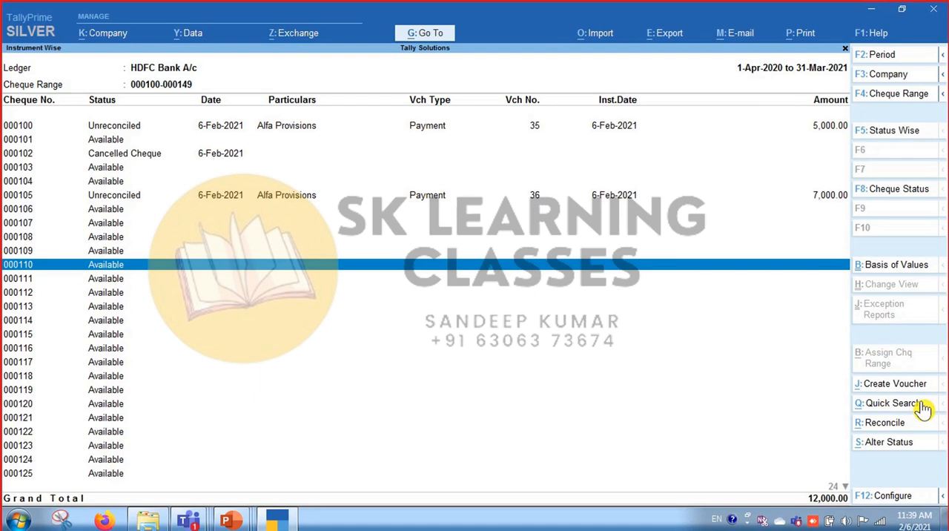
View the Bank Reconciliation statement of HDFC Bank A/c and return to the cheque list.
{"action": "left_click", "coordinate": [895, 422]}
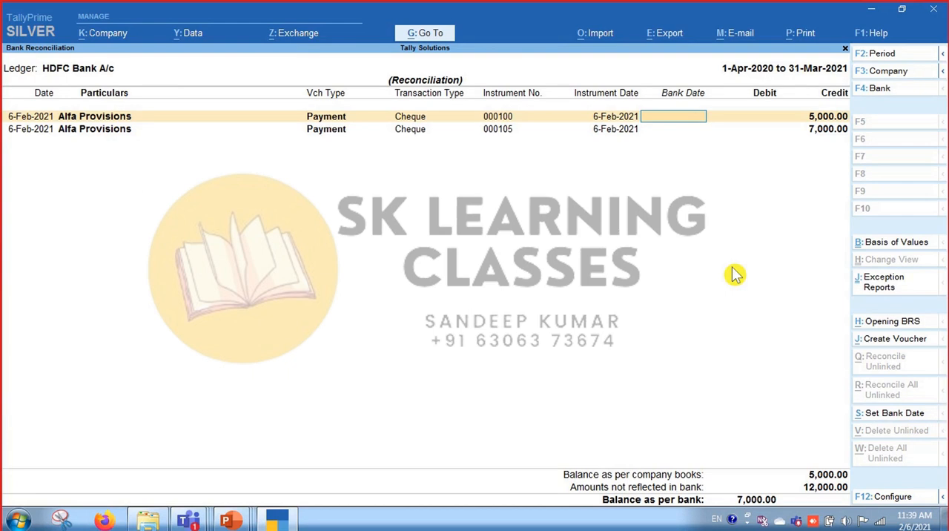
{"action": "key", "text": "Escape"}
{"action": "key", "text": "Return"}
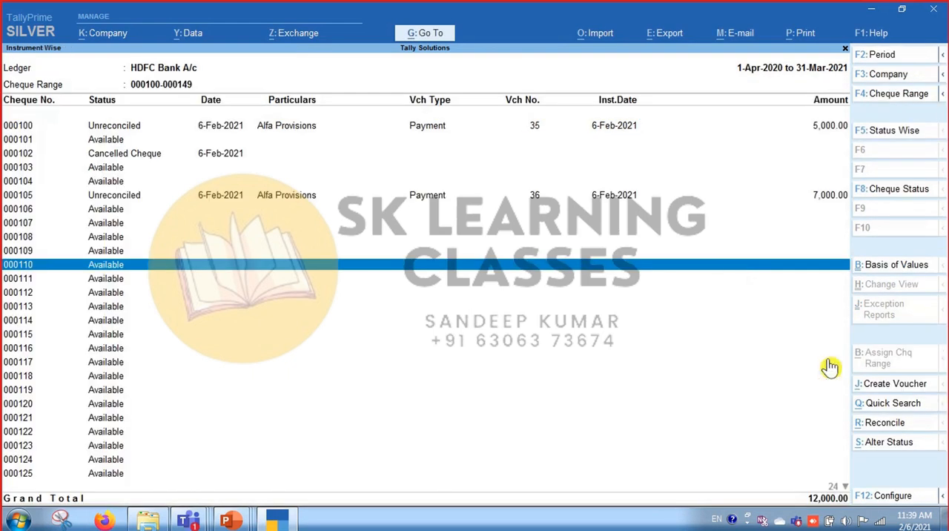
Start a Payment voucher from cheque 000110 with the cost centre class set to Not Applicable.
{"action": "left_click", "coordinate": [910, 392]}
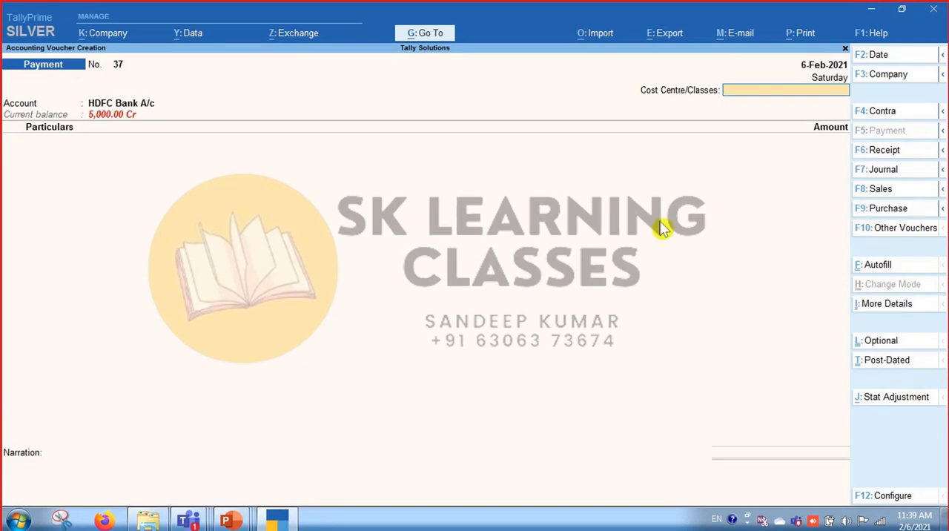
{"action": "key", "text": "Return"}
{"action": "key", "text": "BackSpace"}
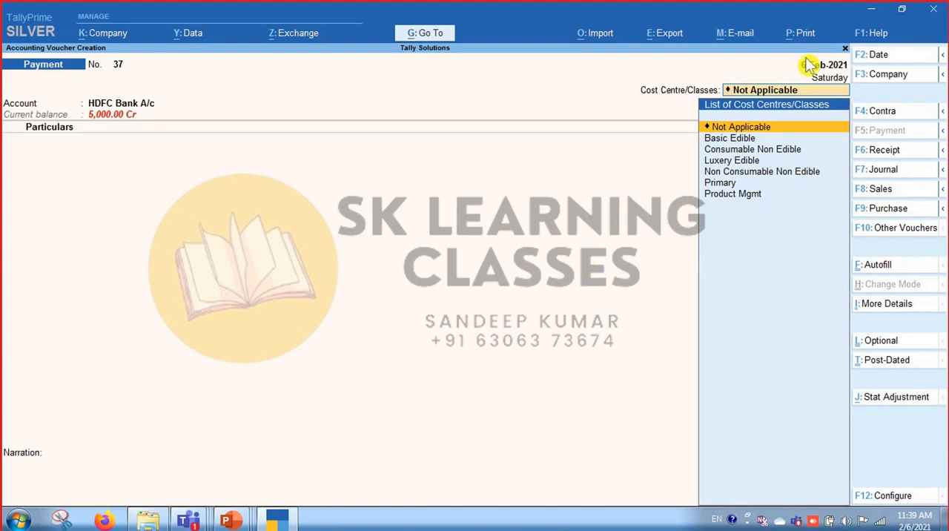
{"action": "key", "text": "Return"}
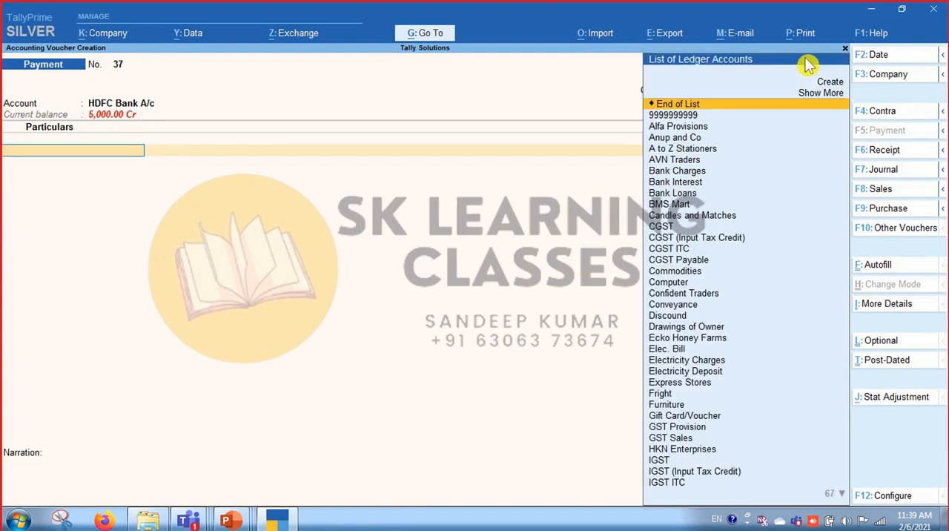
Search the ledger accounts by the letter "l" for the first Particulars line of the Payment voucher.
{"action": "type", "text": "la"}
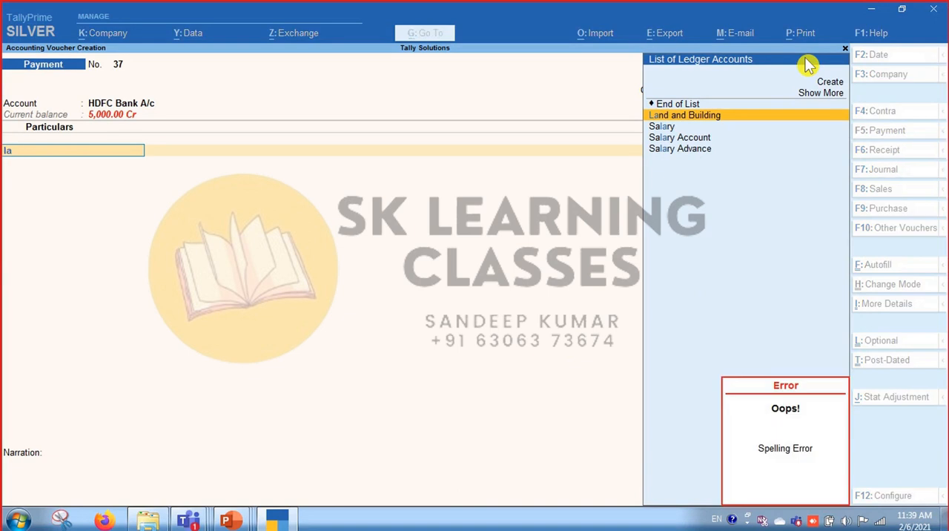
{"action": "key", "text": "Down"}
{"action": "key", "text": "BackSpace"}
{"action": "key", "text": "BackSpace"}
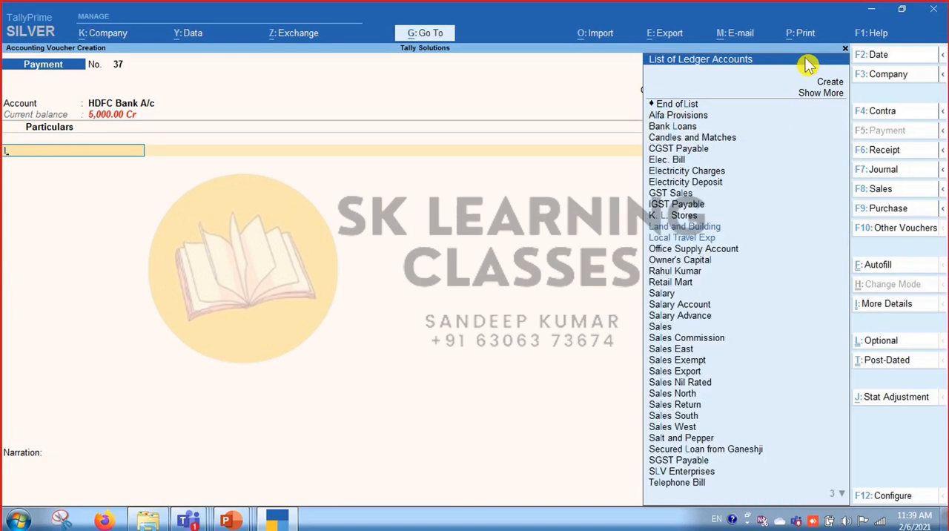
{"action": "type", "text": "l"}
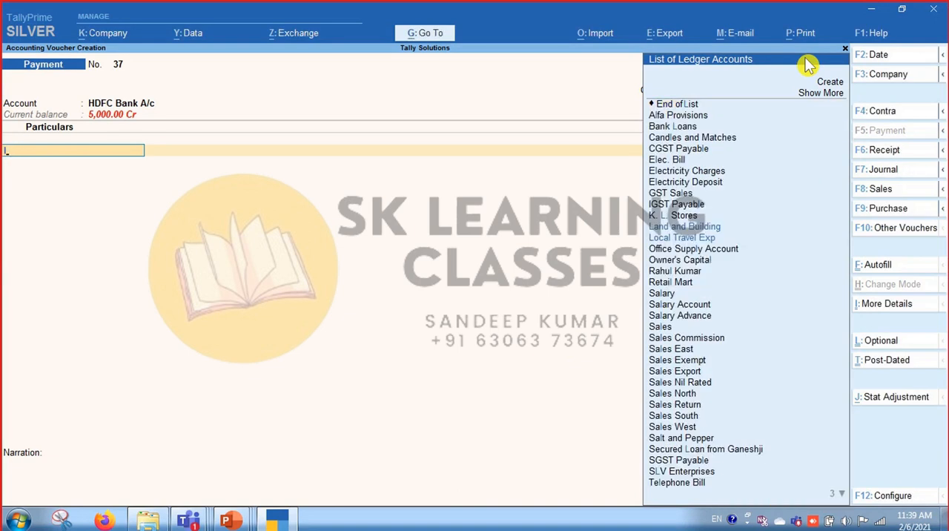